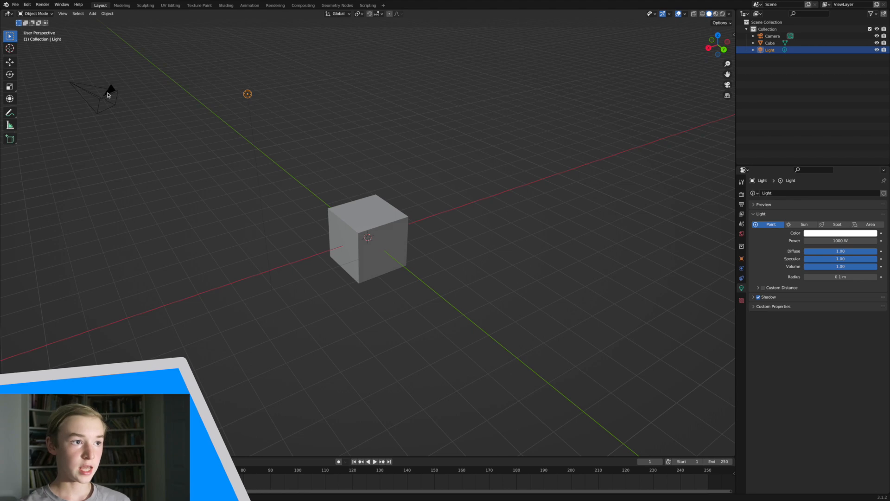
Select the camera and view the scene through it, leaving and re-entering the camera view once
click(102, 99)
middle_drag(102, 99, 422, 64)
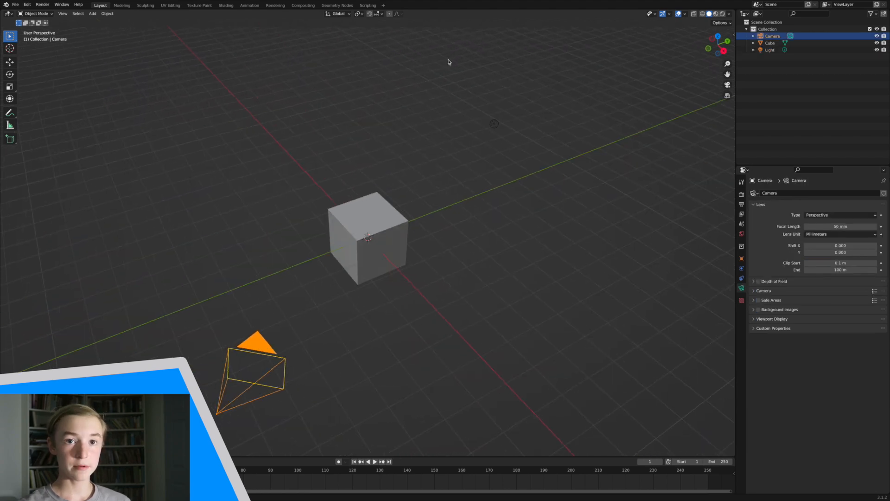
click(727, 85)
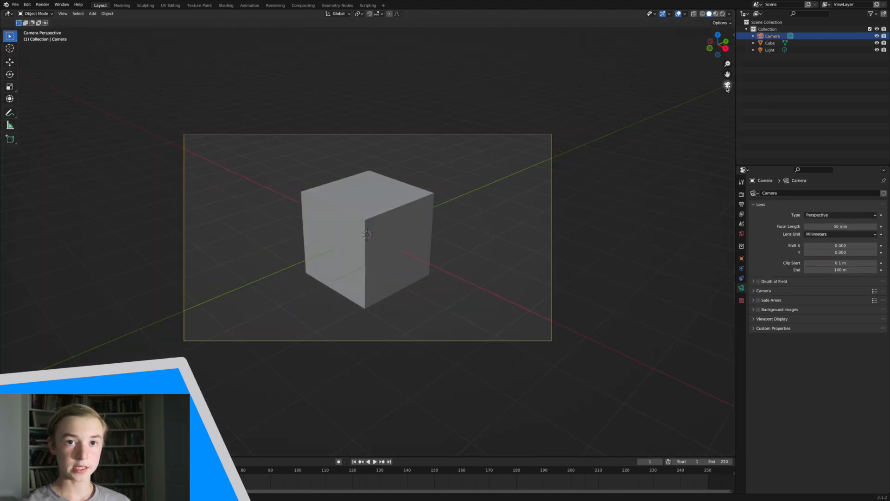
drag(726, 53, 686, 31)
middle_drag(598, 191, 673, 95)
click(727, 86)
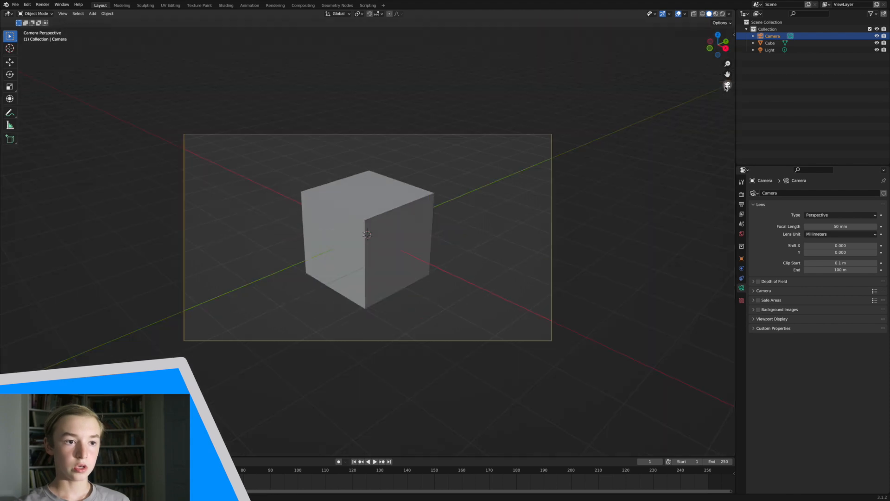
Select the cube briefly, clear the selection and return from the camera view to the user perspective
click(376, 212)
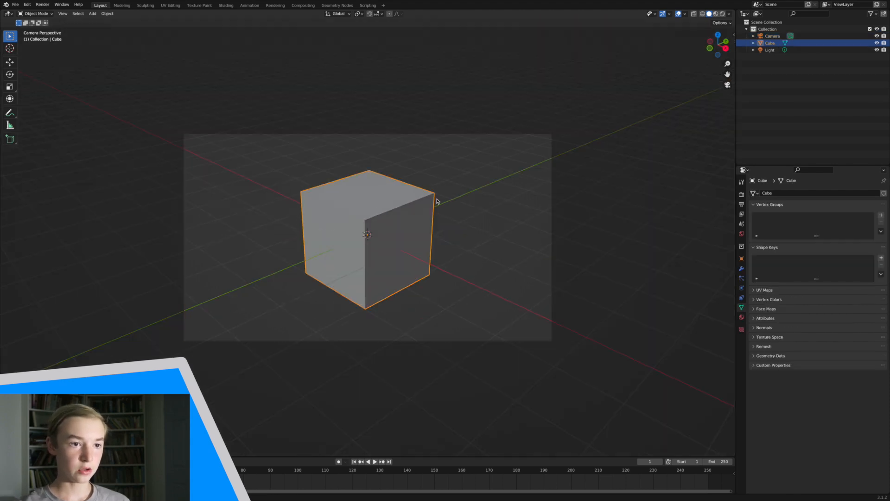
click(459, 130)
key(KP_0)
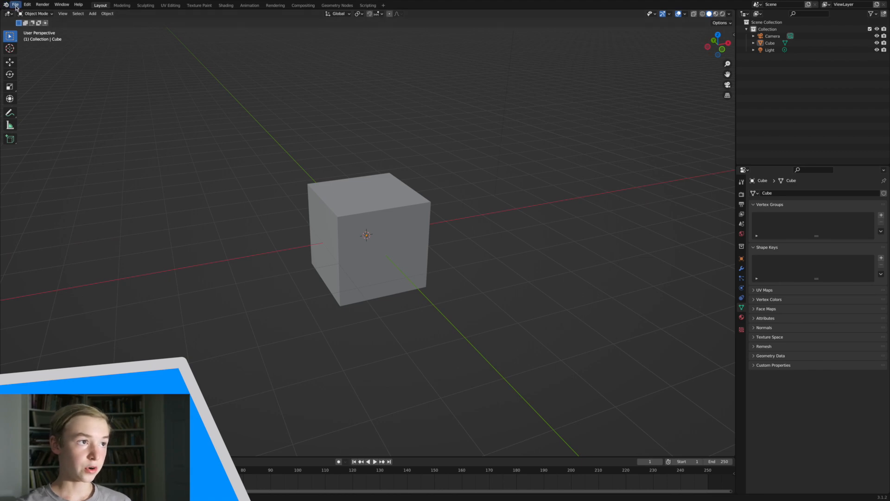
click(15, 5)
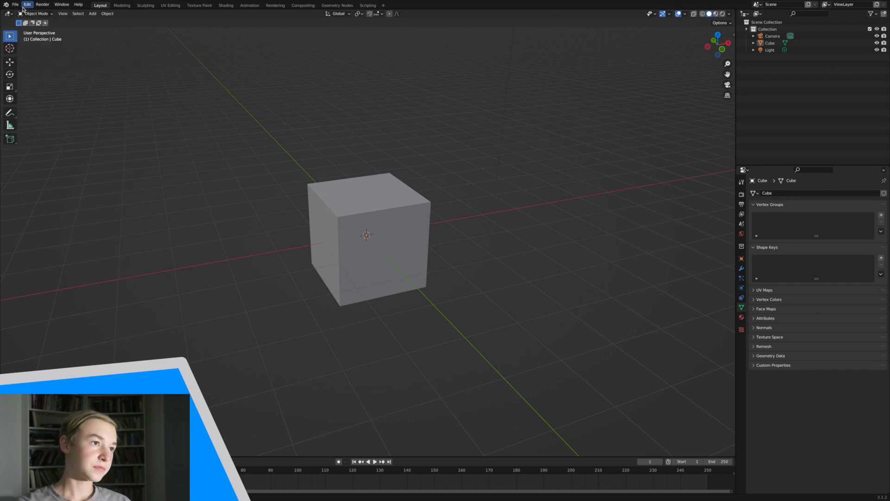
click(48, 6)
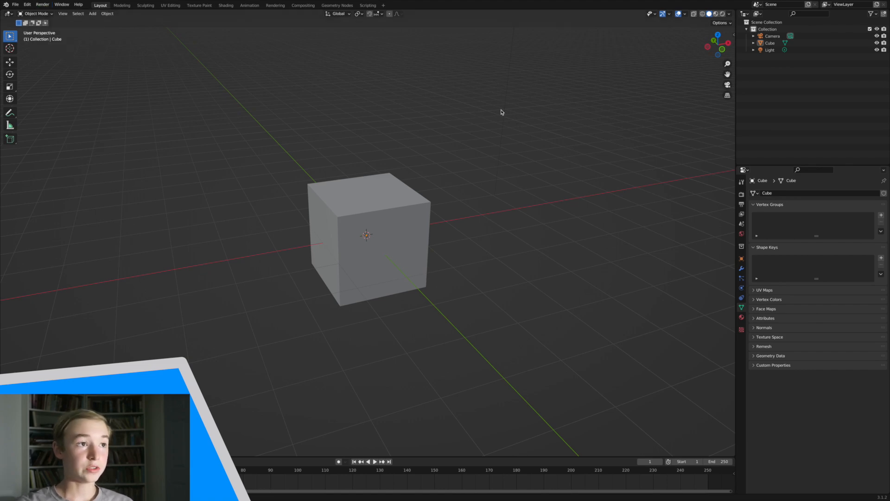
middle_drag(434, 104, 557, 118)
drag(727, 64, 727, 81)
middle_drag(589, 145, 359, 249)
mouse_move(397, 225)
middle_down()
mouse_move(384, 224)
mouse_move(393, 233)
middle_up()
Select the default cube and delete it from the scene
click(391, 232)
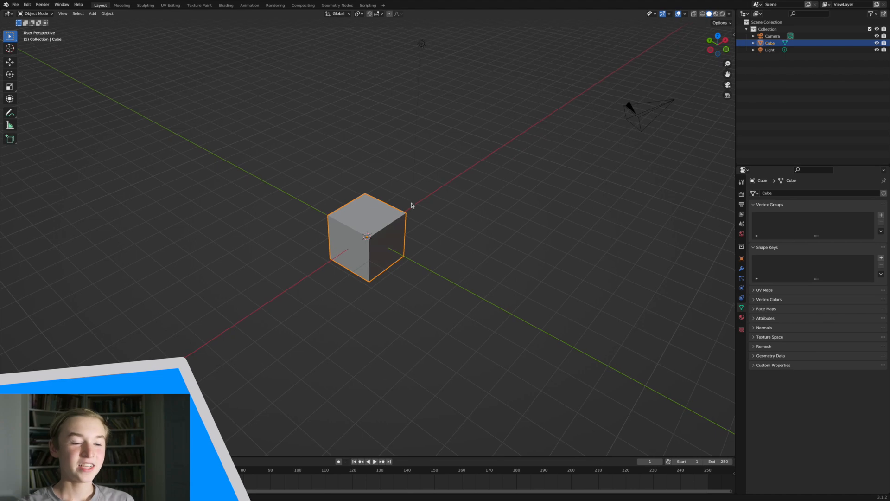
middle_drag(415, 190, 427, 199)
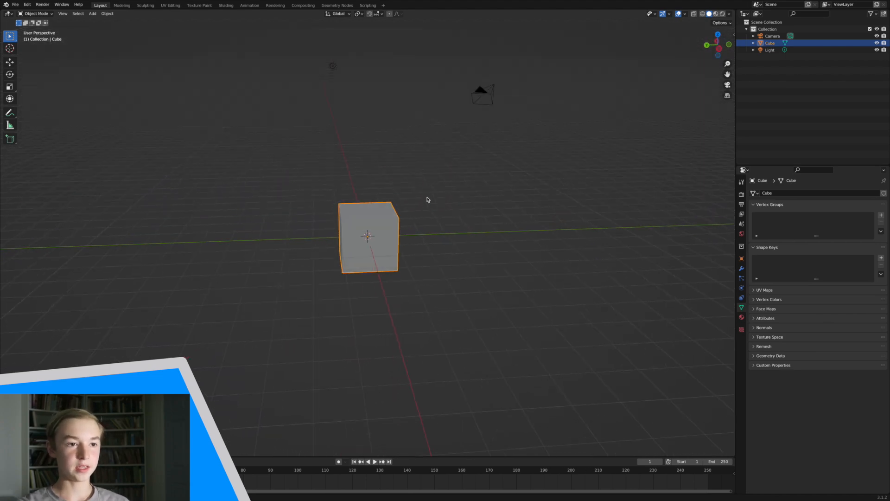
middle_drag(427, 200, 426, 200)
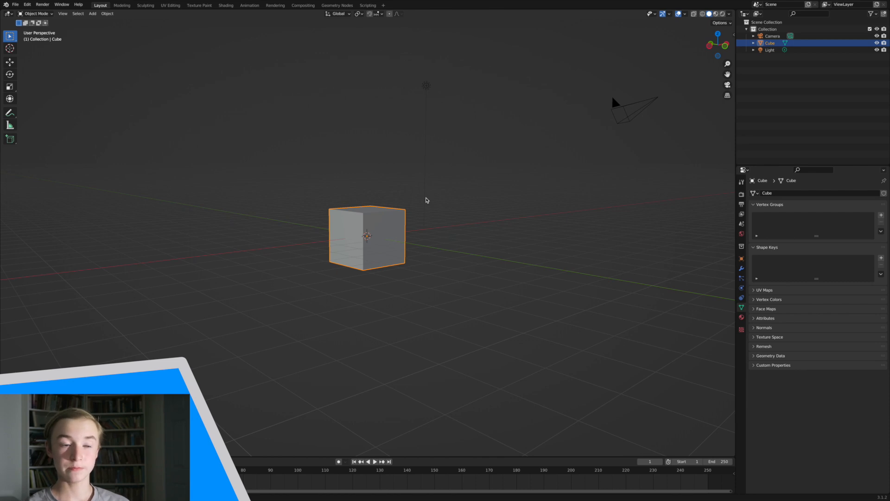
middle_drag(417, 203, 417, 196)
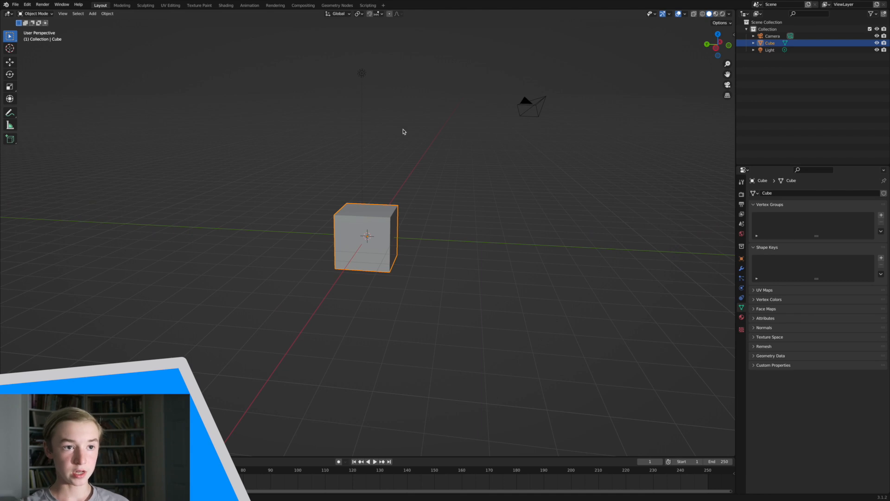
right_click(493, 145)
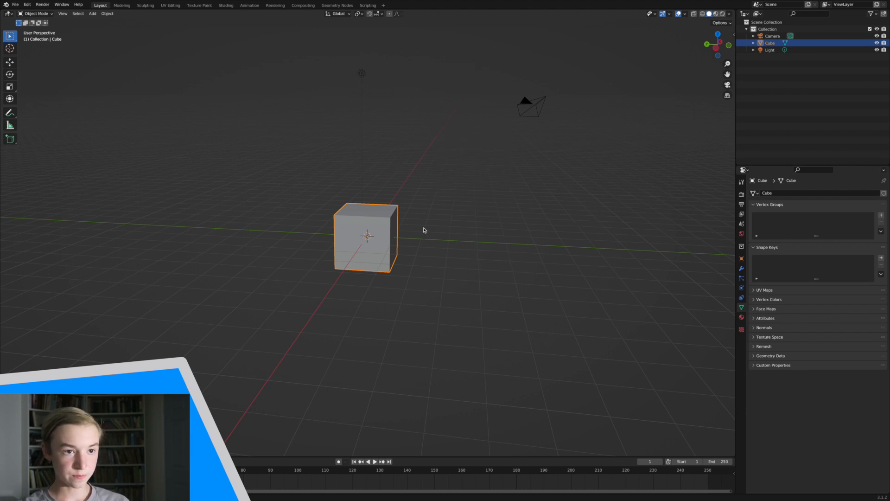
key(x)
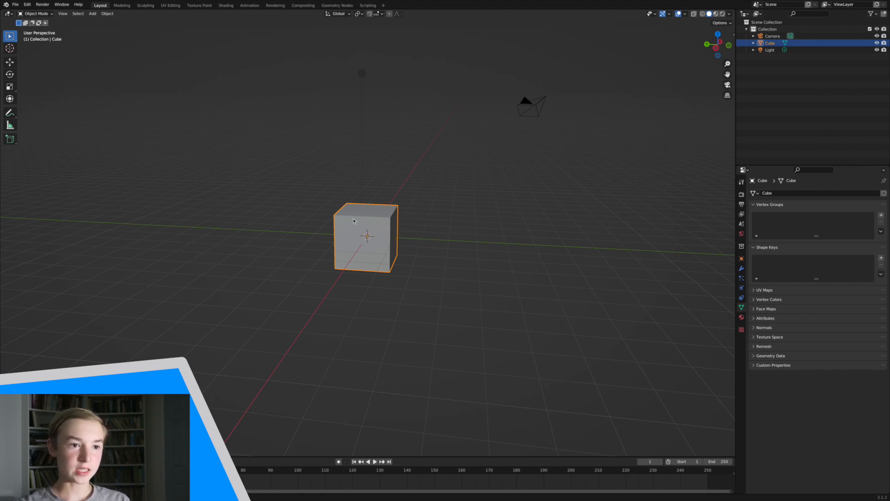
key(x)
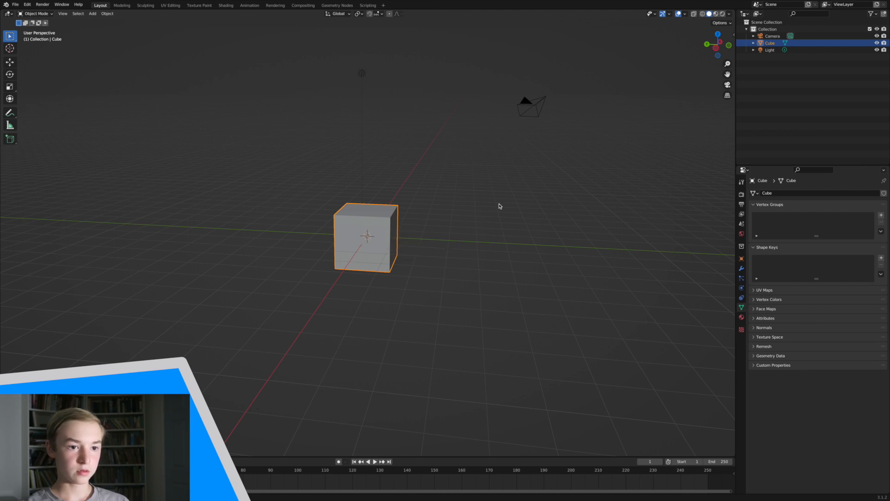
key(x)
click(461, 218)
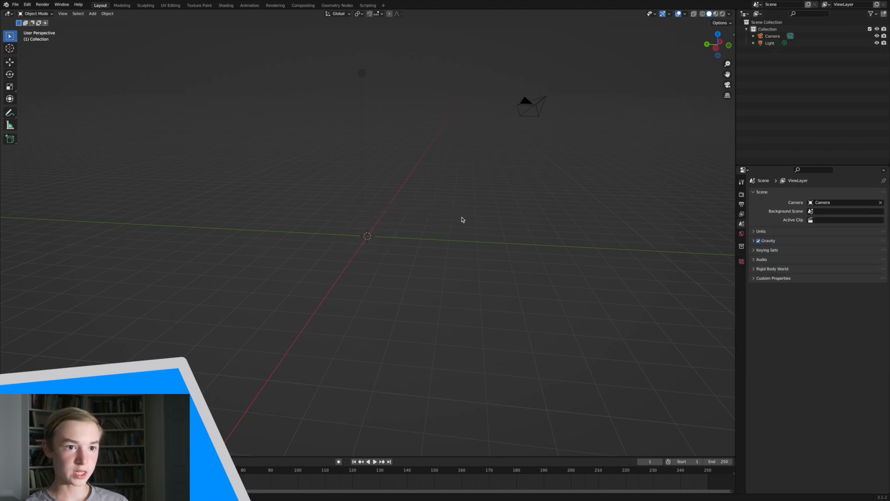
middle_drag(457, 218, 458, 221)
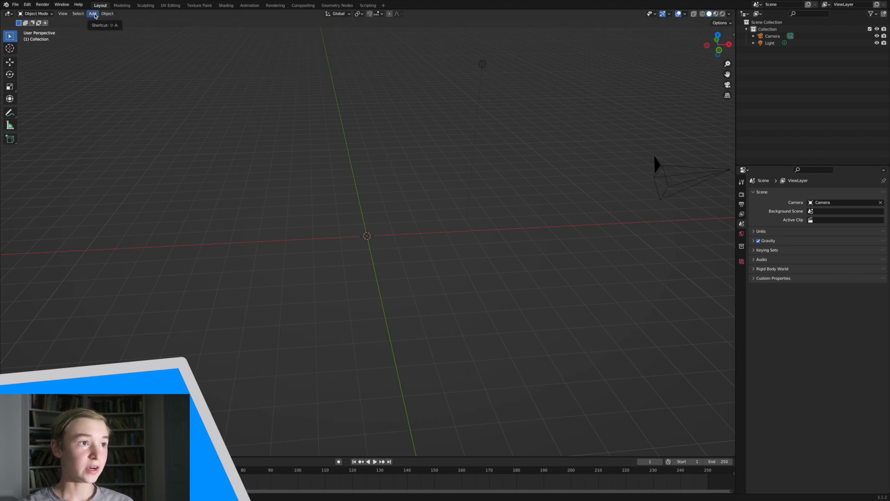
click(93, 13)
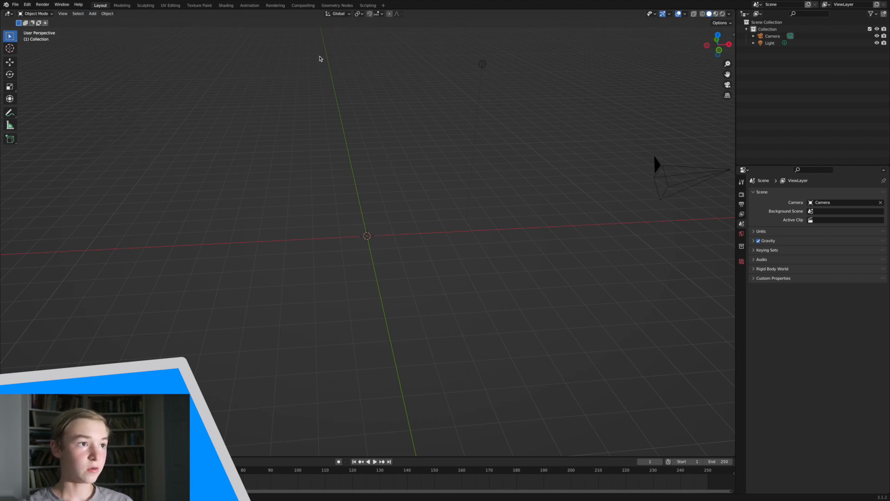
key(shift+a)
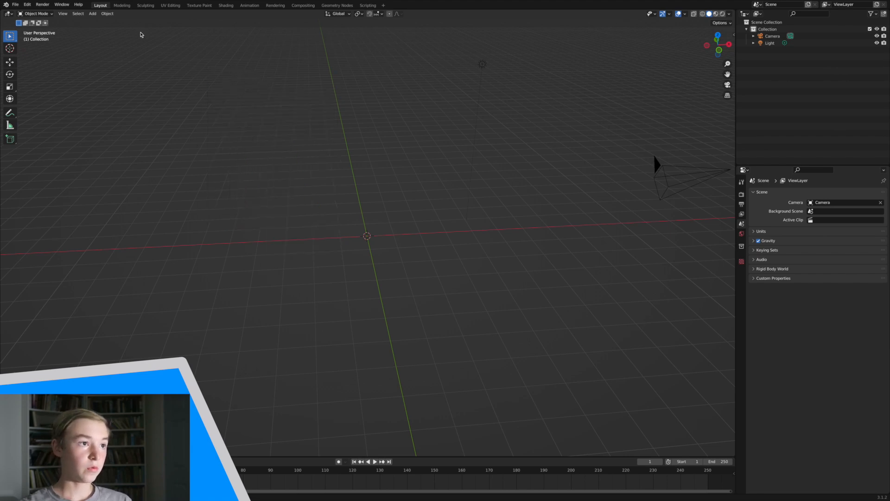
click(94, 15)
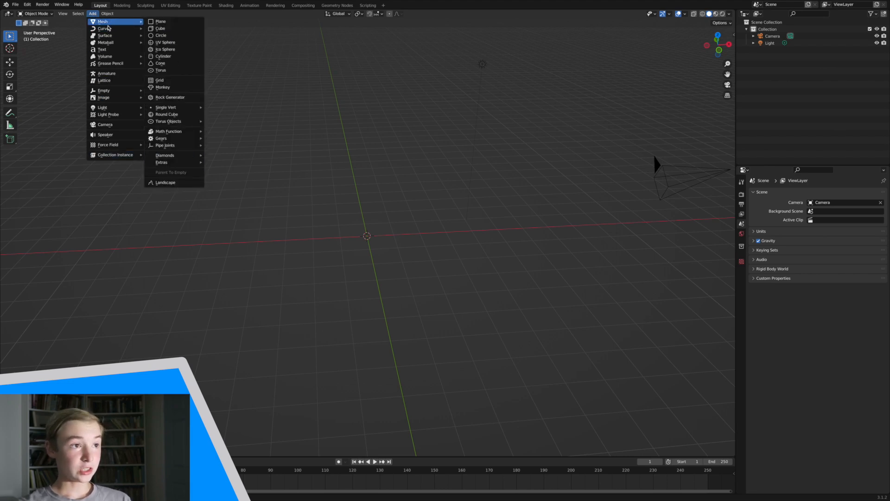
mouse_move(114, 23)
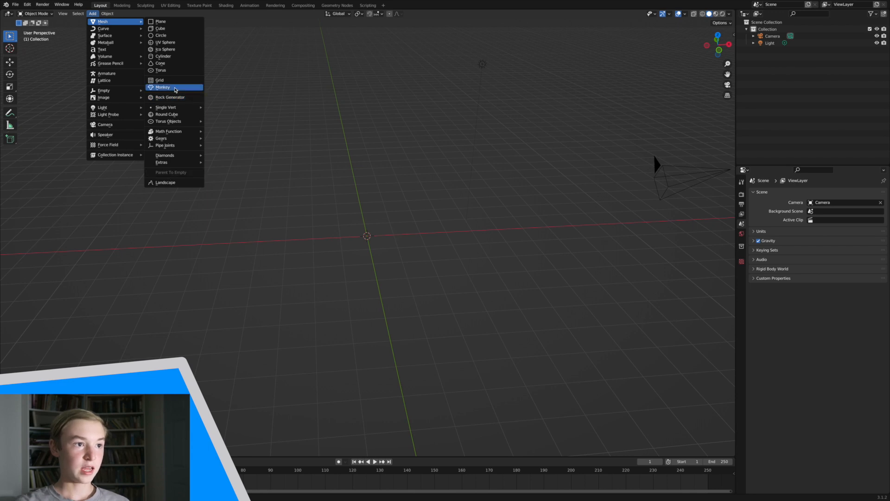
key(Escape)
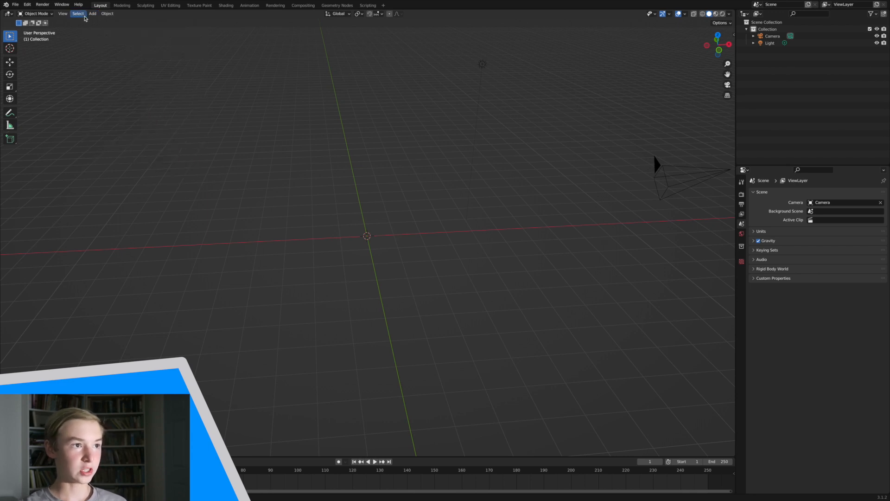
Add a plane mesh at the scene origin, look at it and delete it
click(93, 15)
mouse_move(132, 23)
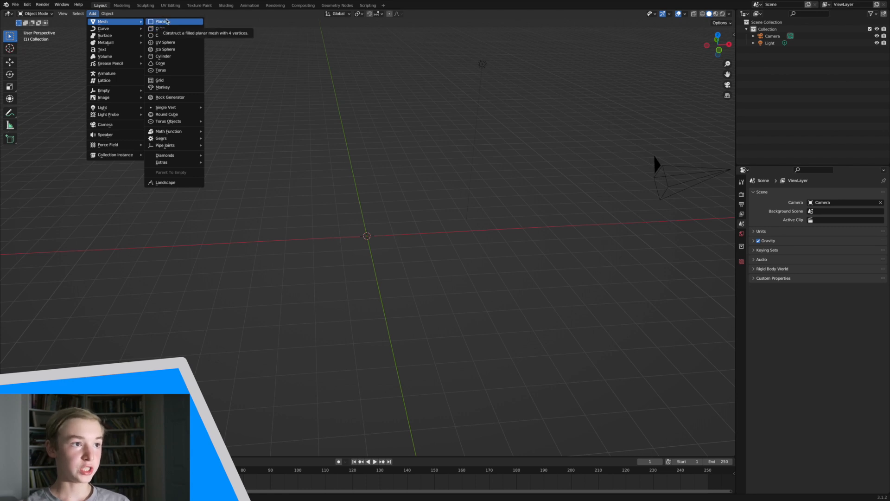
click(166, 22)
middle_drag(165, 26, 354, 145)
scroll(353, 145, up, 4)
right_click(354, 145)
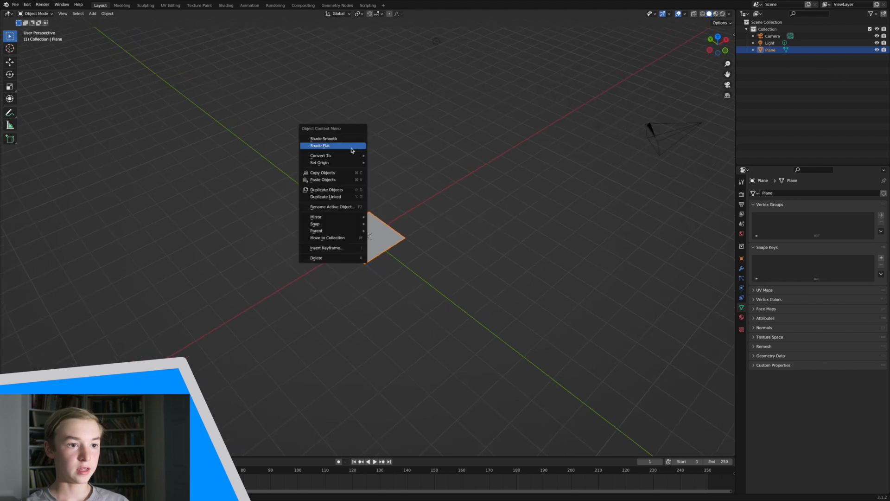
click(346, 257)
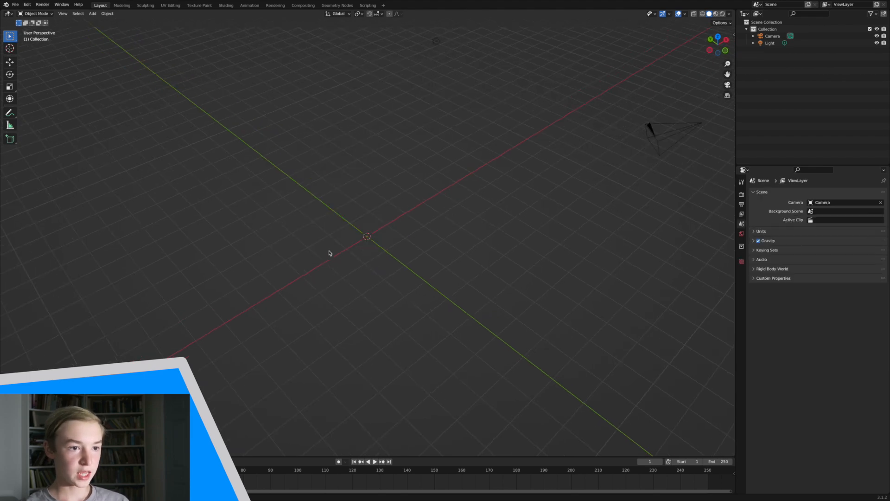
Add a new cube mesh at the scene origin and delete it
click(92, 14)
click(174, 29)
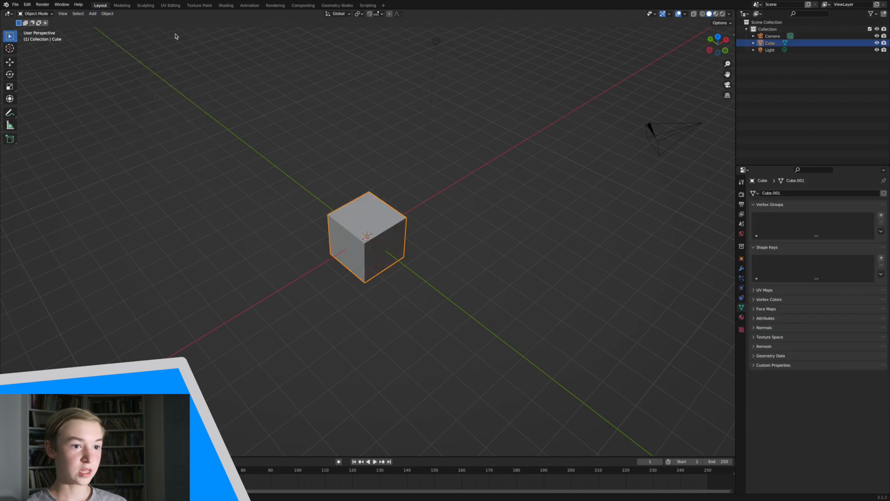
right_click(406, 179)
click(407, 179)
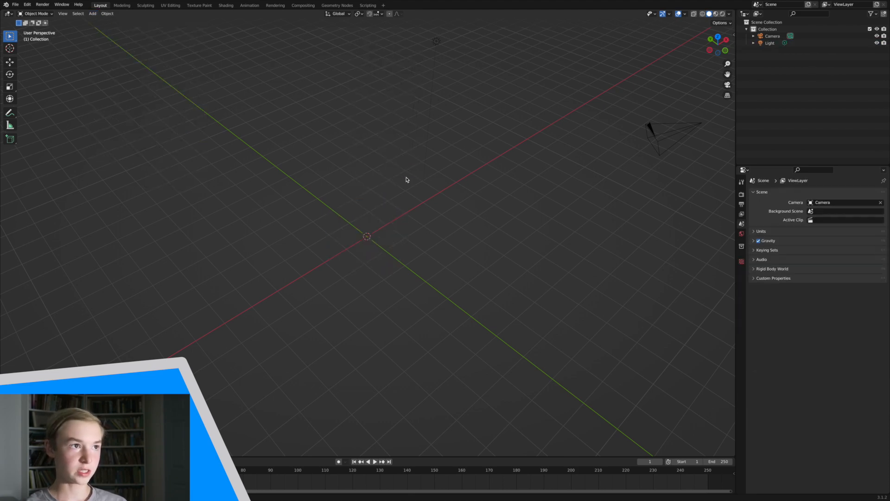
Add a circle mesh at the scene origin, view it from the side and delete it
click(93, 14)
mouse_move(111, 22)
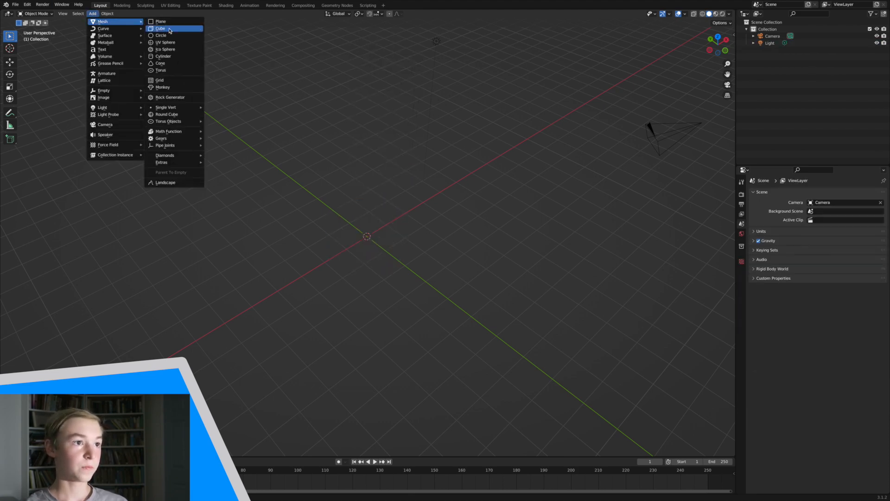
click(174, 35)
scroll(284, 122, down, 5)
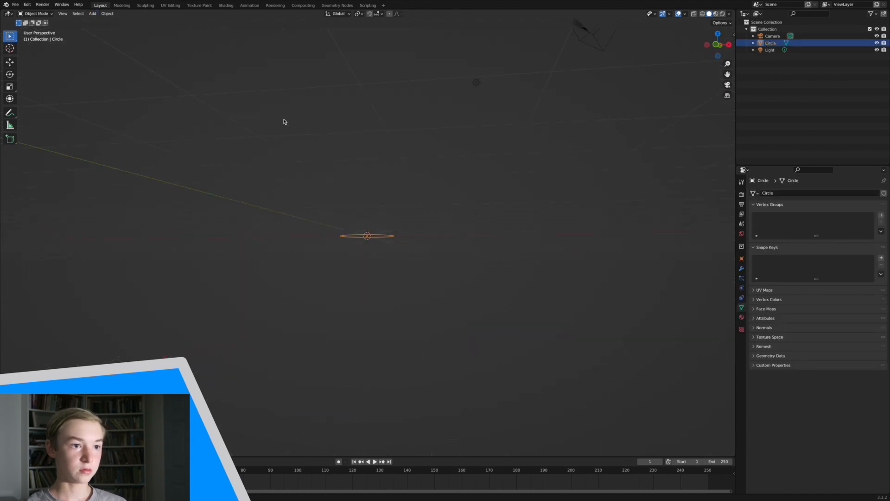
right_click(283, 121)
click(273, 138)
scroll(116, 34, up, 5)
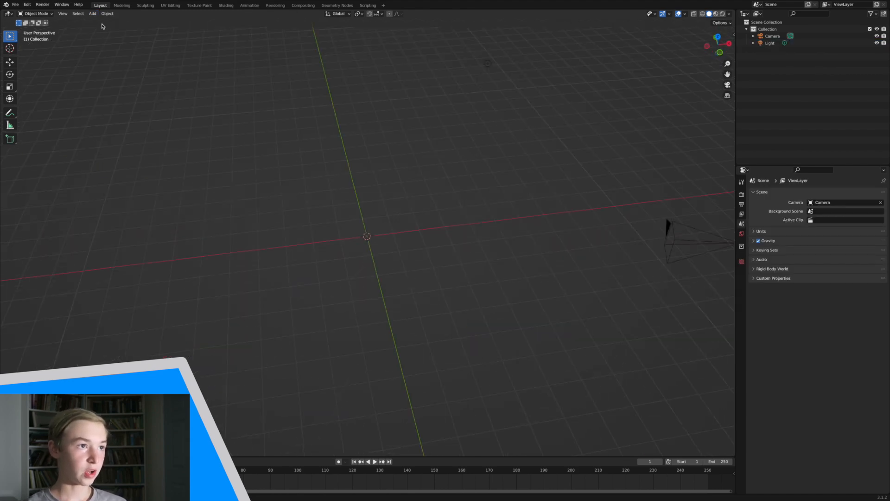
Add a UV sphere at the scene origin and delete it
click(93, 14)
mouse_move(125, 24)
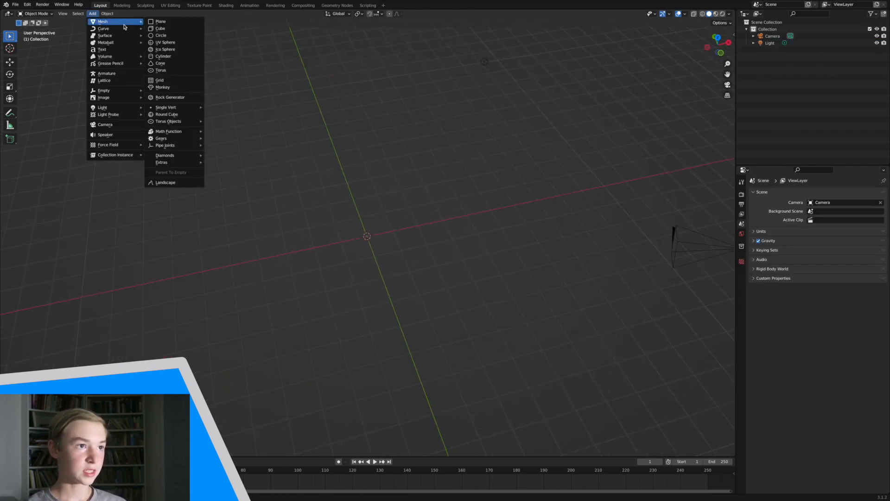
click(163, 42)
right_click(333, 126)
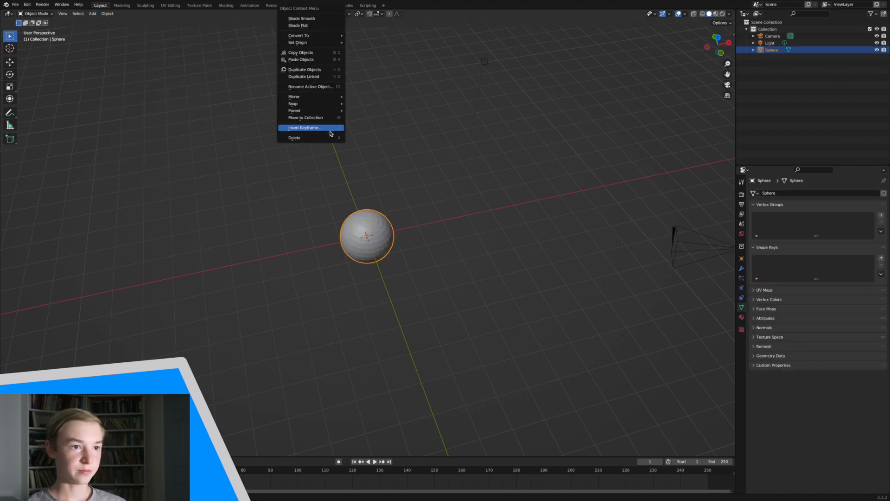
click(331, 134)
Add an ico sphere at the scene origin and delete it
click(93, 13)
mouse_move(116, 21)
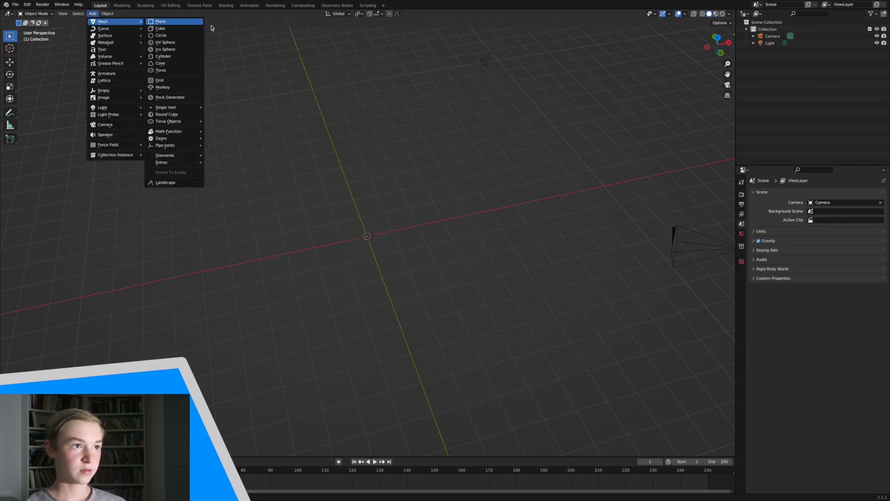
click(190, 51)
right_click(332, 163)
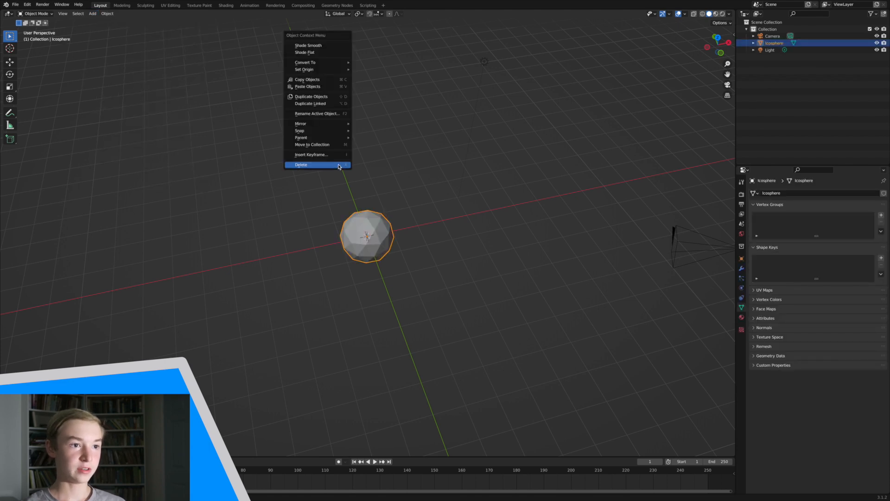
click(331, 163)
Add a cylinder mesh at the scene origin and delete it
click(93, 13)
mouse_move(106, 18)
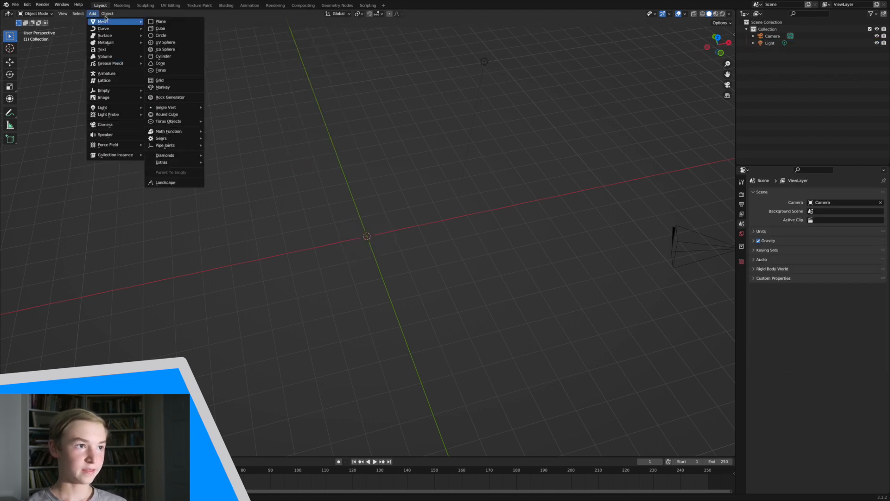
click(172, 57)
right_click(408, 174)
click(408, 172)
scroll(350, 129, left, 5)
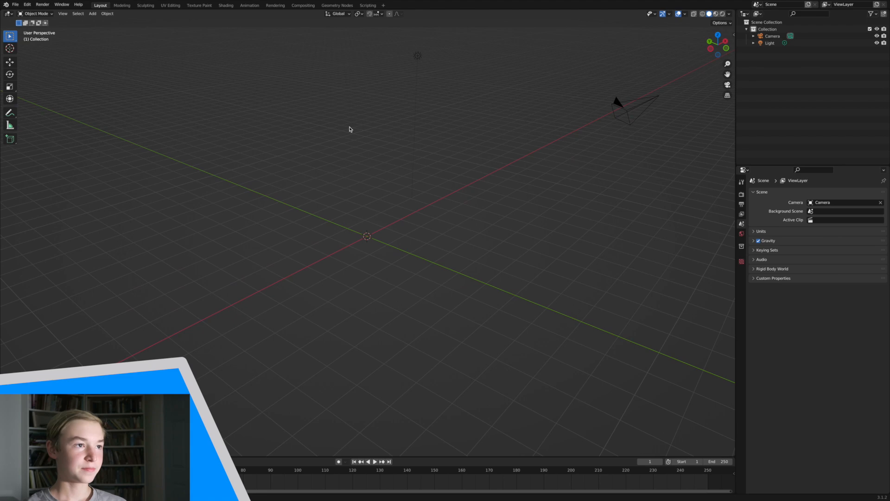
Add a monkey mesh at the scene origin, view it from all sides and delete it
click(92, 14)
mouse_move(136, 22)
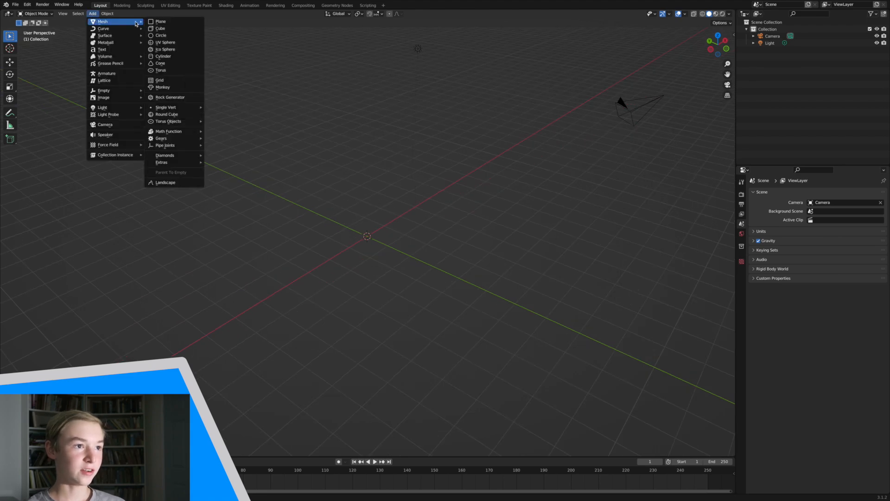
click(180, 87)
scroll(180, 87, left, 5)
scroll(181, 86, left, 8)
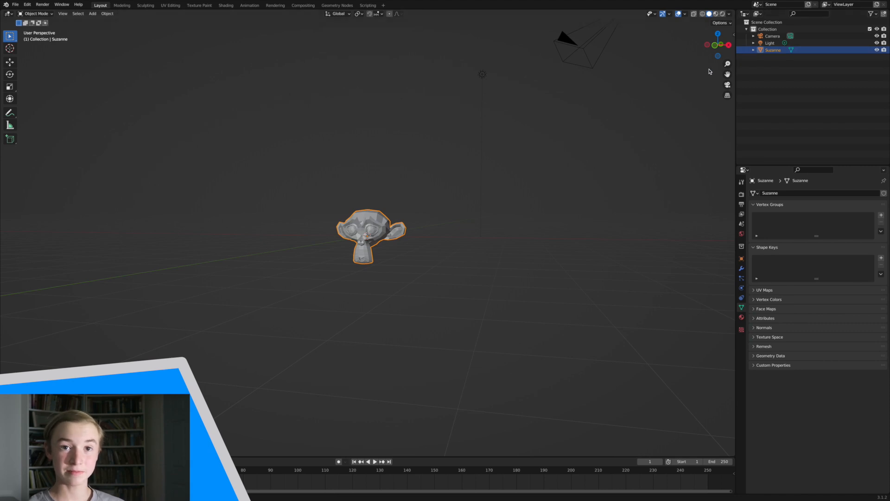
drag(728, 64, 728, 37)
scroll(558, 129, left, 10)
scroll(558, 129, left, 10)
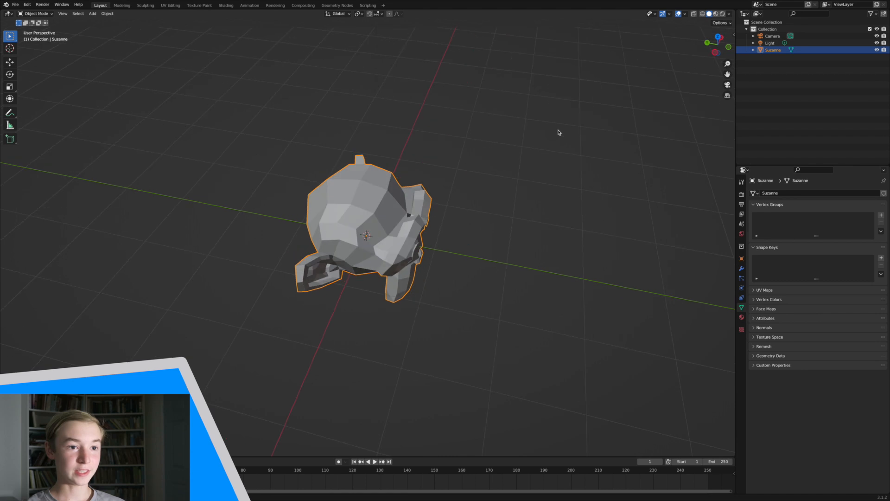
scroll(570, 132, left, 5)
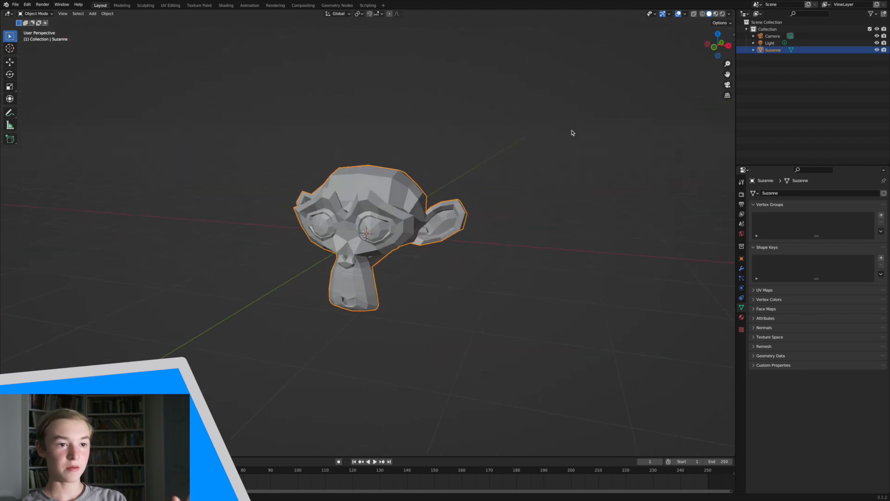
scroll(591, 131, right, 5)
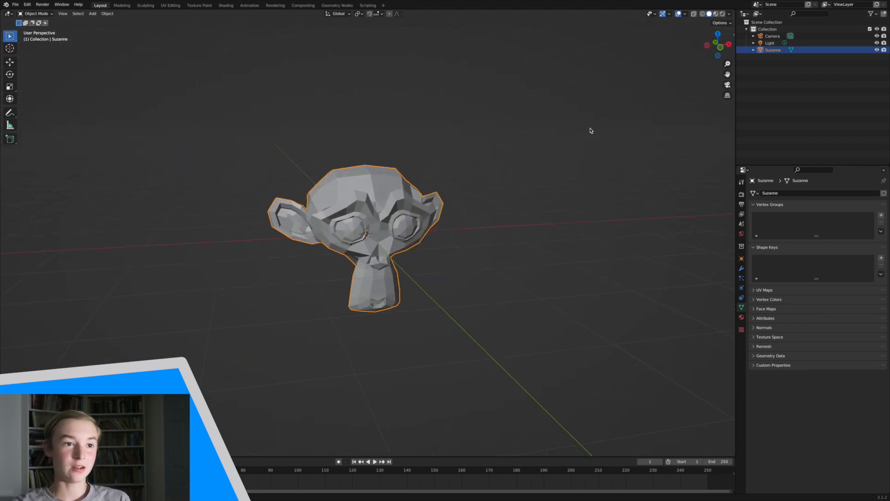
scroll(575, 155, up, 5)
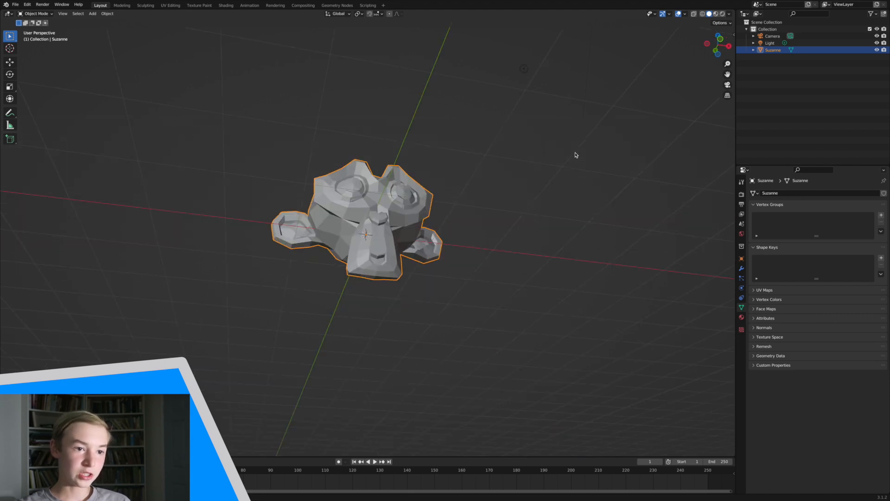
scroll(575, 154, down, 5)
scroll(575, 154, left, 10)
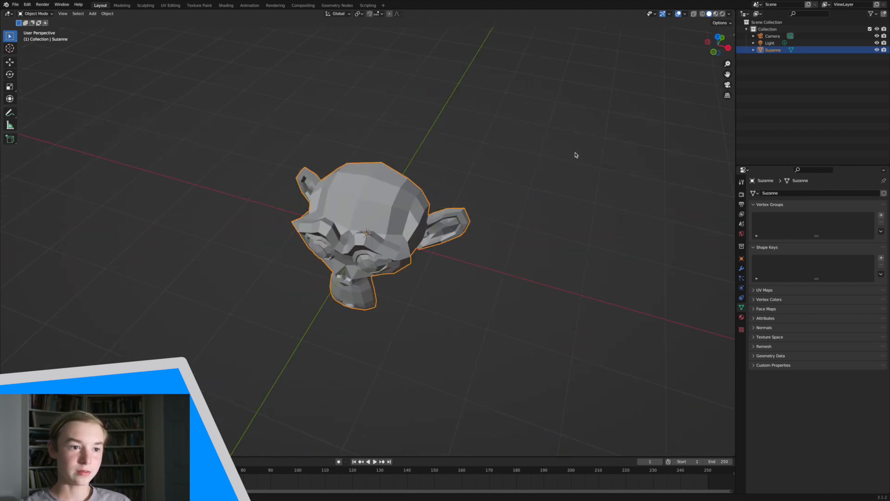
scroll(575, 154, left, 2)
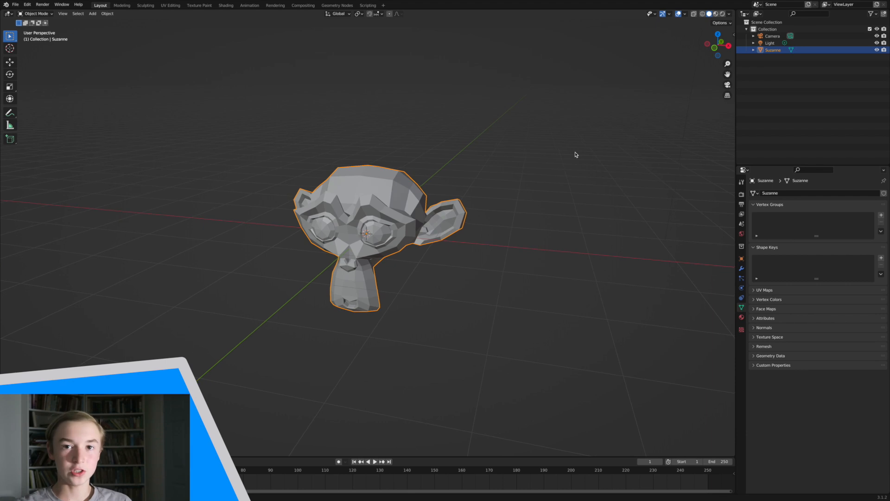
right_click(491, 171)
click(492, 171)
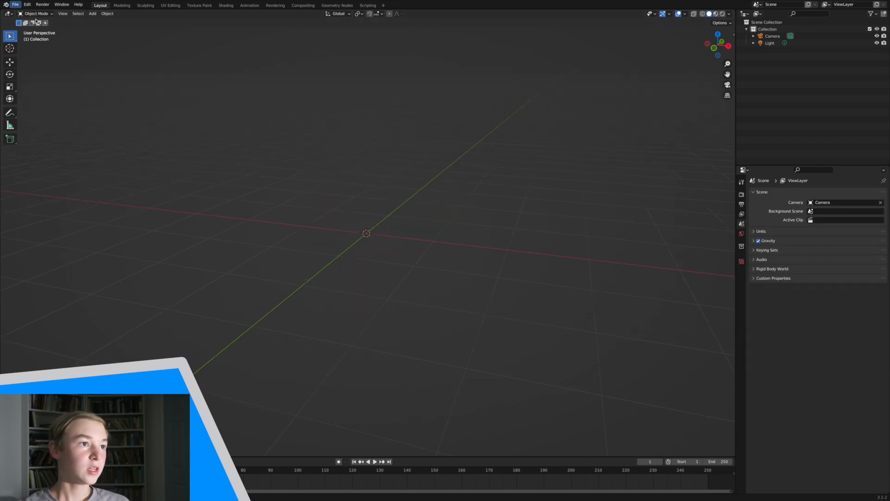
Add a UV sphere mesh at the scene origin
click(93, 13)
mouse_move(116, 22)
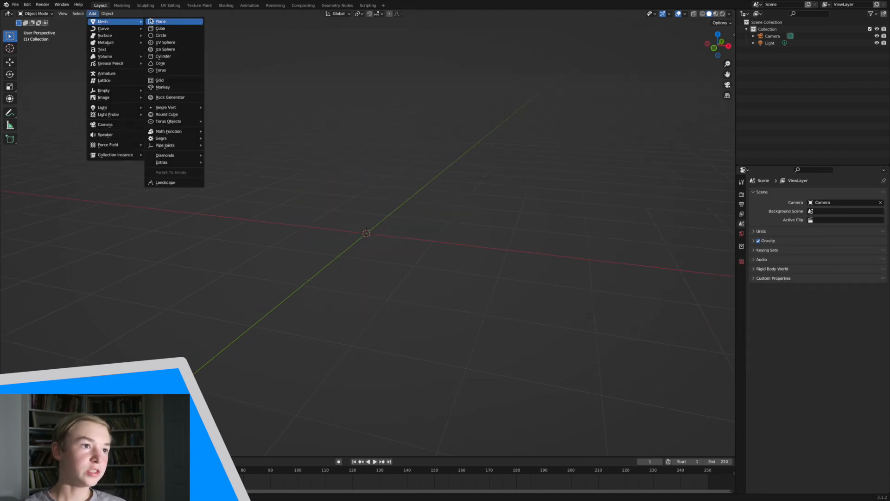
click(169, 42)
Examine the UV sphere from above, below and the sides, and finish in the camera view
scroll(175, 55, left, 5)
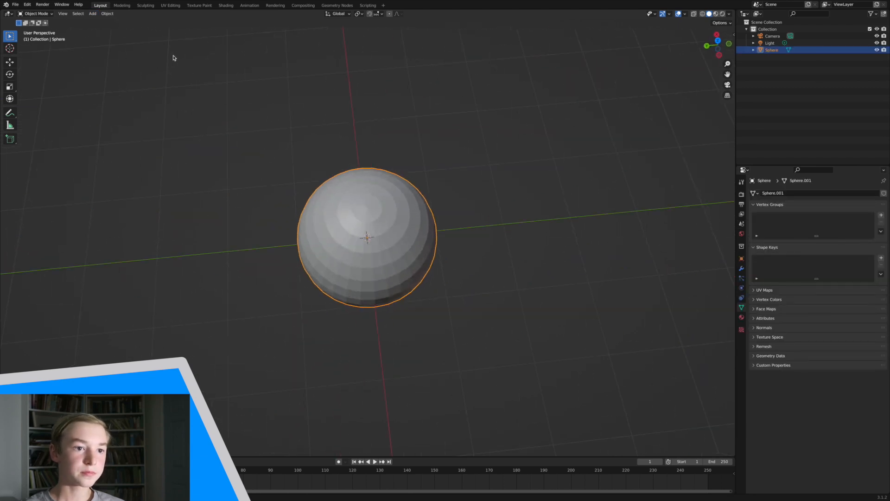
scroll(302, 158, left, 5)
scroll(302, 158, down, 5)
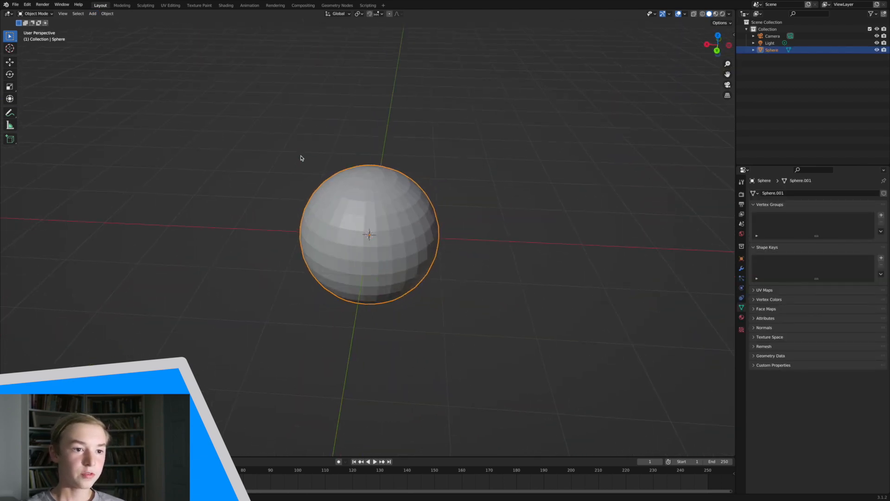
scroll(302, 157, left, 10)
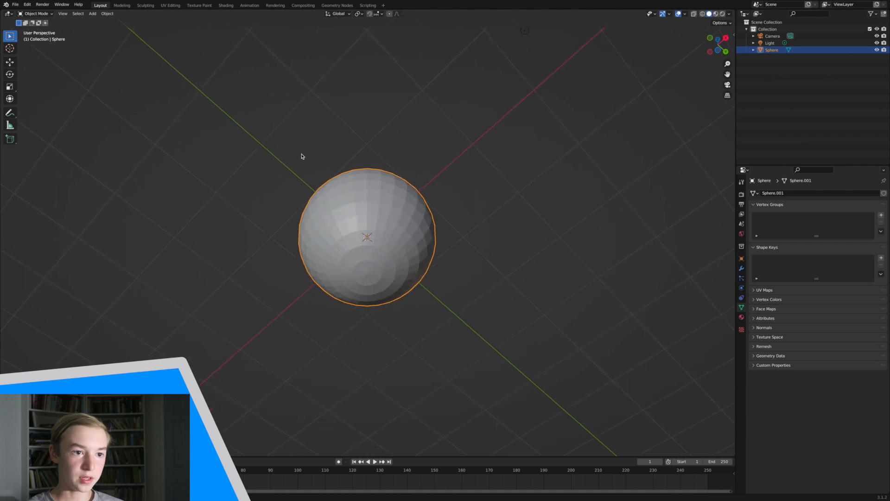
scroll(301, 157, left, 5)
scroll(301, 154, up, 8)
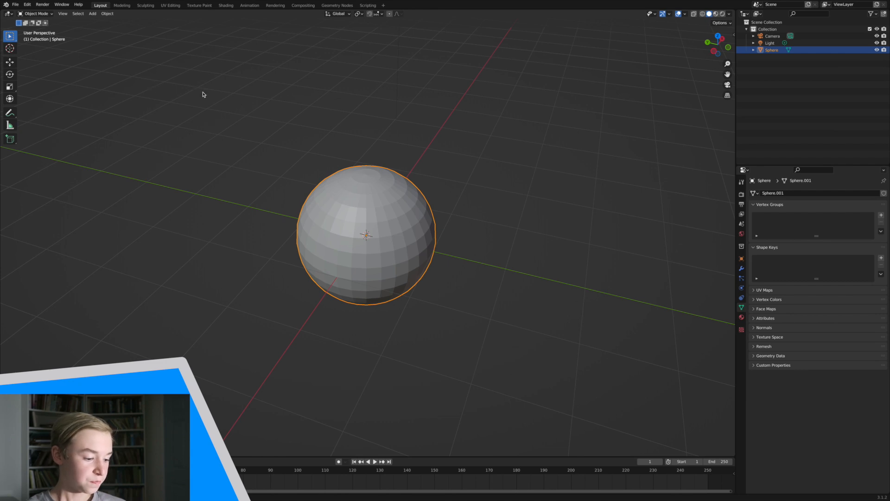
scroll(364, 139, left, 10)
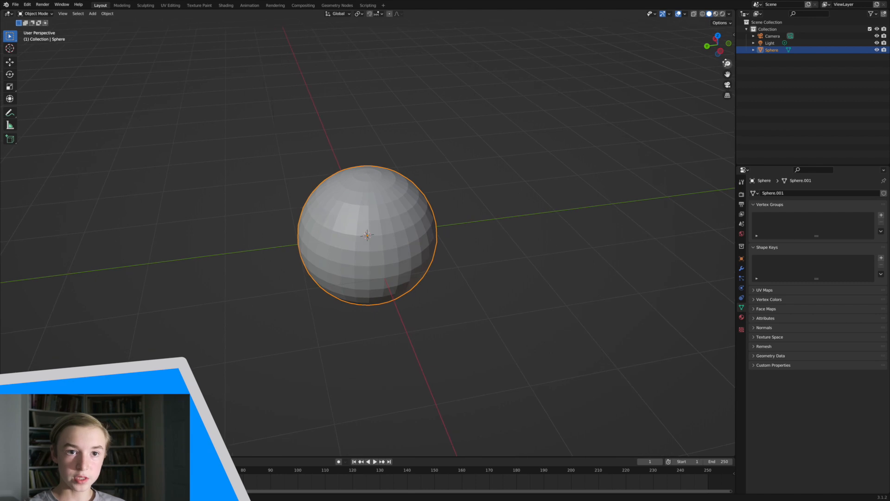
scroll(727, 63, down, 4)
scroll(661, 99, left, 10)
scroll(660, 99, left, 5)
click(727, 85)
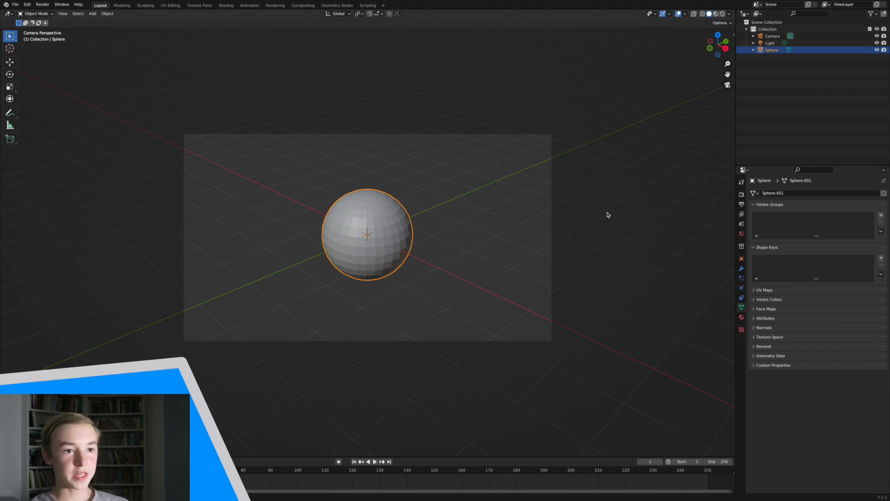
Practise selection by deselecting the sphere in empty space and selecting it again, twice
click(462, 190)
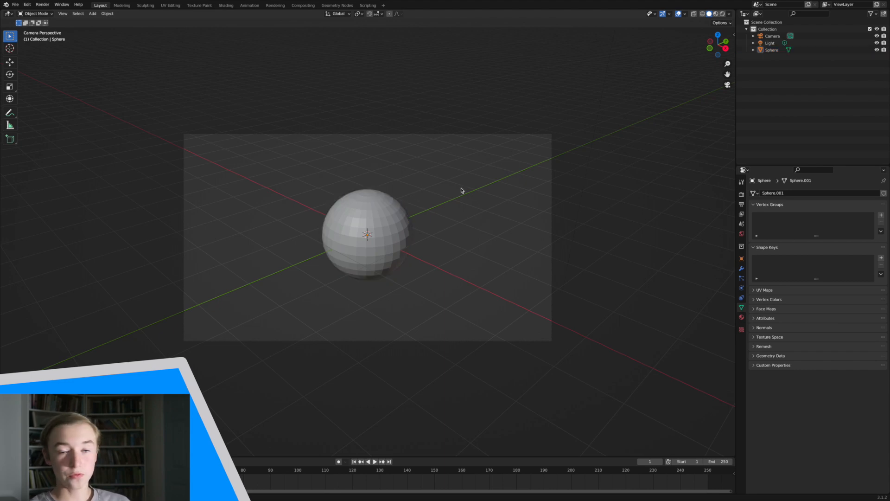
click(406, 214)
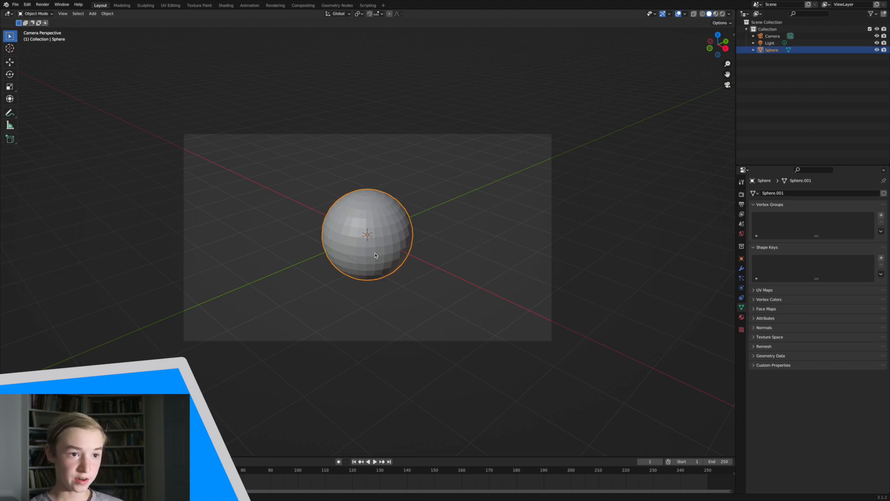
click(225, 169)
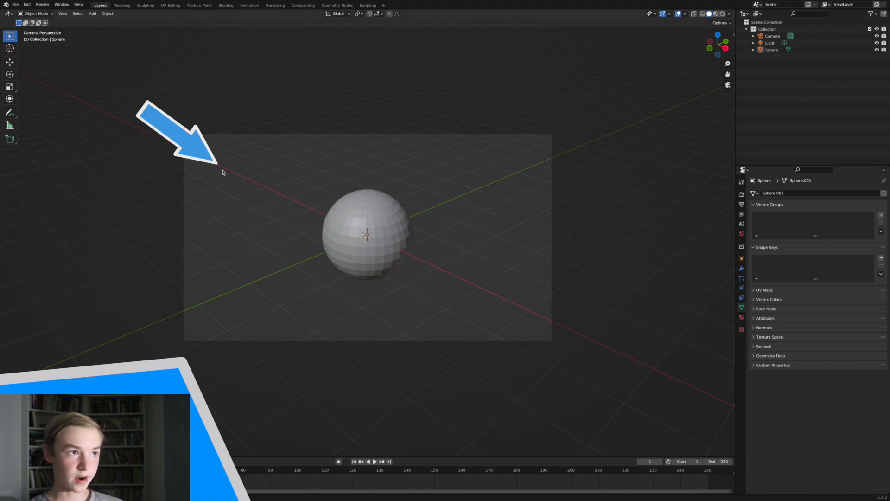
click(351, 224)
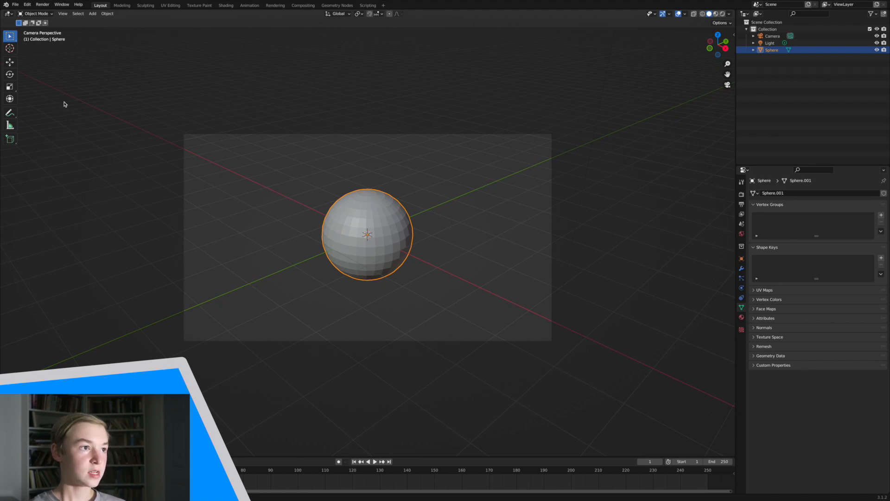
Activate the Move tool, isolate the sphere in local view, and return to the full scene in camera view
click(7, 64)
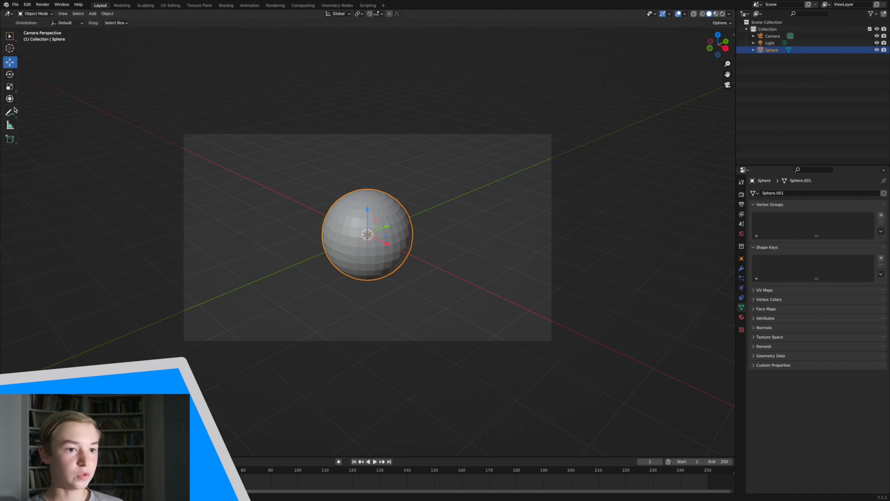
middle_drag(378, 247, 344, 235)
key(KP_Divide)
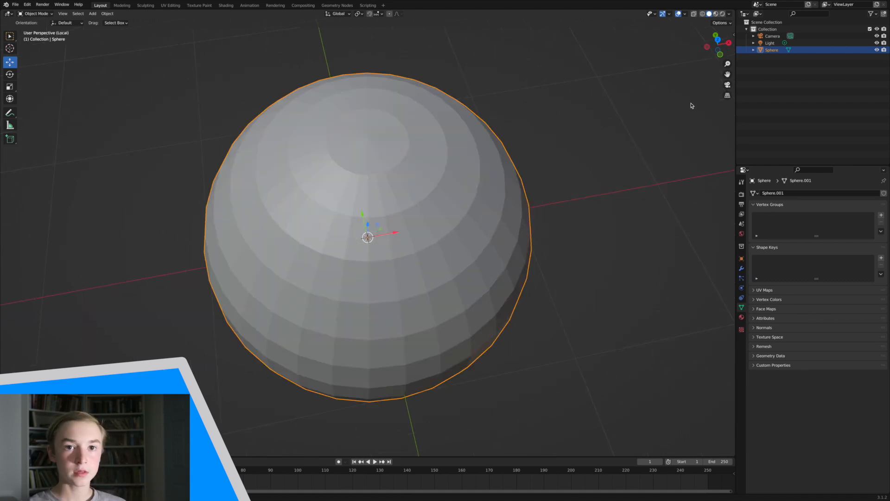
key(KP_Divide)
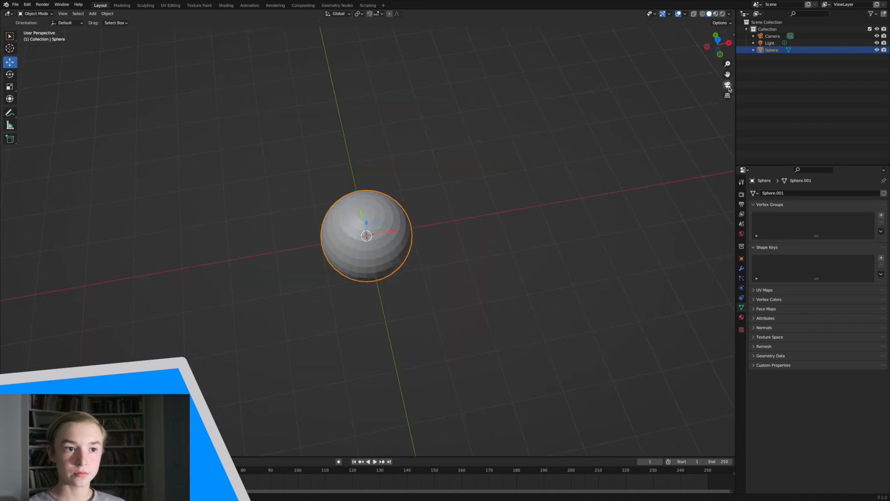
click(728, 85)
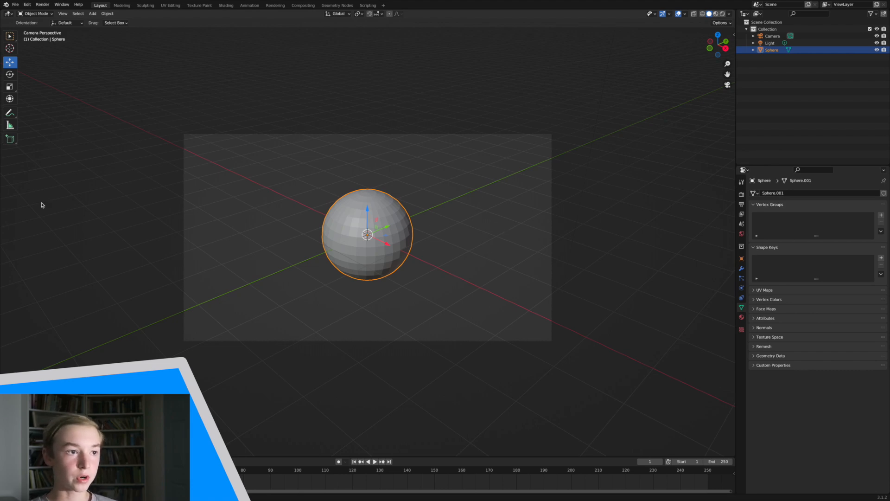
Try moving the sphere slightly in the negative X direction and shifting it back and forth along the Y axis
key(g)
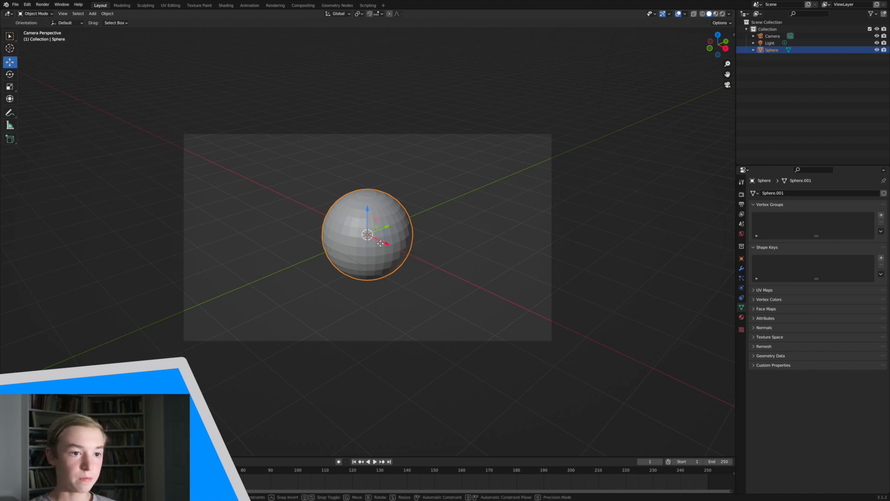
click(371, 255)
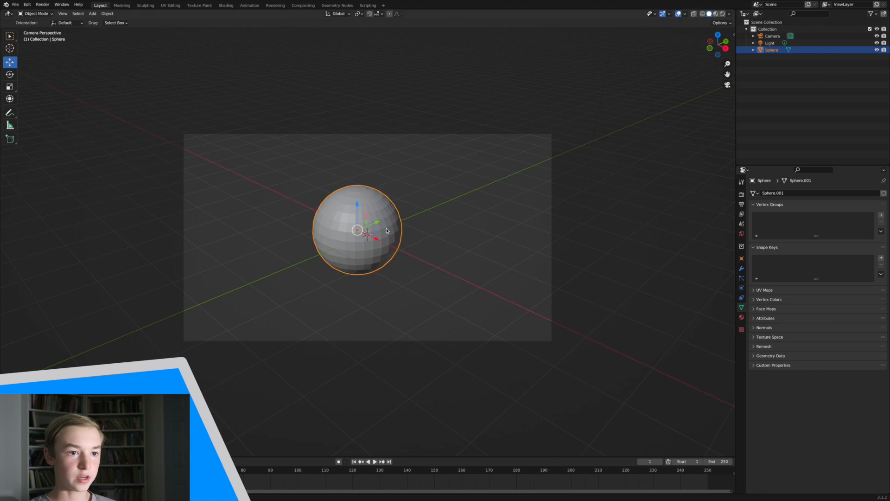
key(g)
key(y)
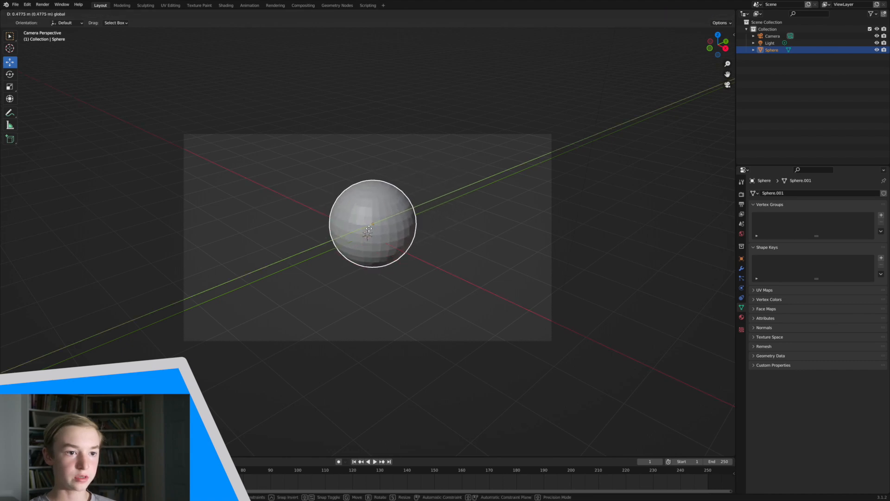
click(371, 241)
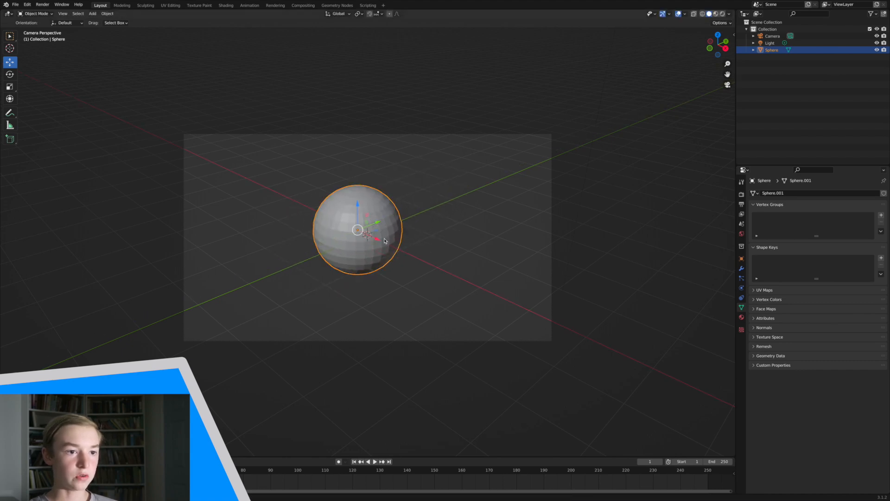
Try moving the sphere along the X axis in both directions, down along the Z axis, and freely without a constraint
middle_drag(371, 241, 371, 242)
drag(373, 238, 345, 225)
click(724, 89)
mouse_move(328, 194)
mouse_down()
mouse_move(326, 166)
mouse_move(326, 215)
mouse_move(326, 176)
mouse_move(328, 206)
mouse_up()
drag(348, 239, 391, 260)
key(g)
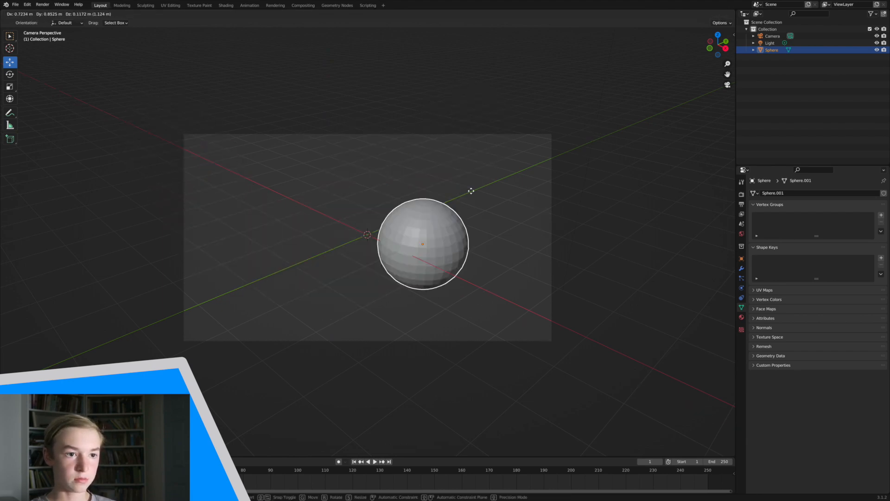
key(Escape)
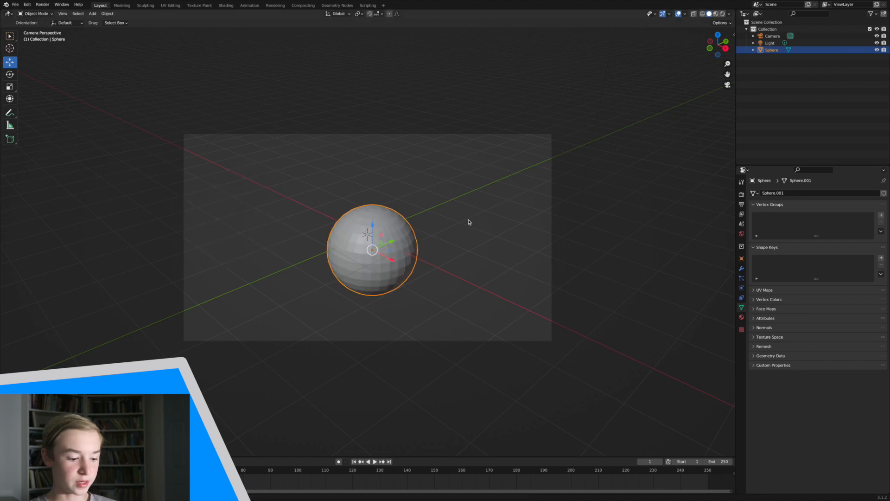
Undo the trial moves of the sphere
key(ctrl+z)
key(ctrl+z)
key(ctrl+z)
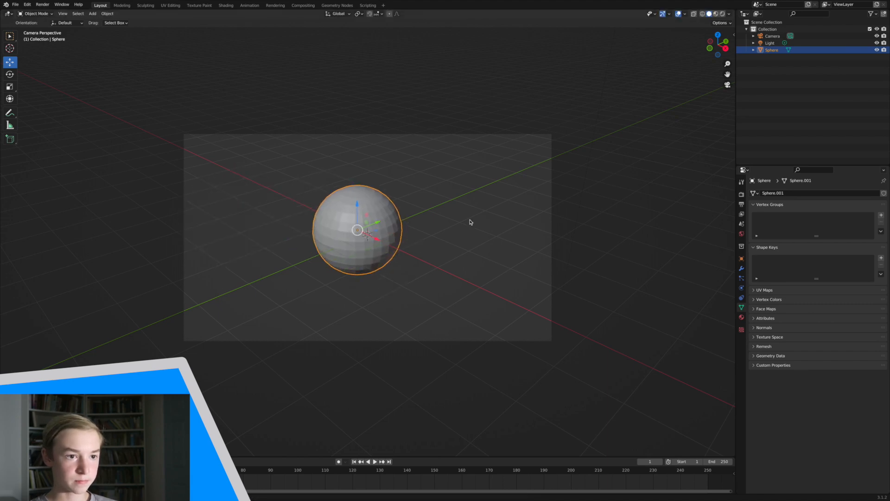
key(ctrl+z)
Move the sphere in the negative X direction to the far left corner of the camera frame and leave it selected
drag(387, 244, 278, 162)
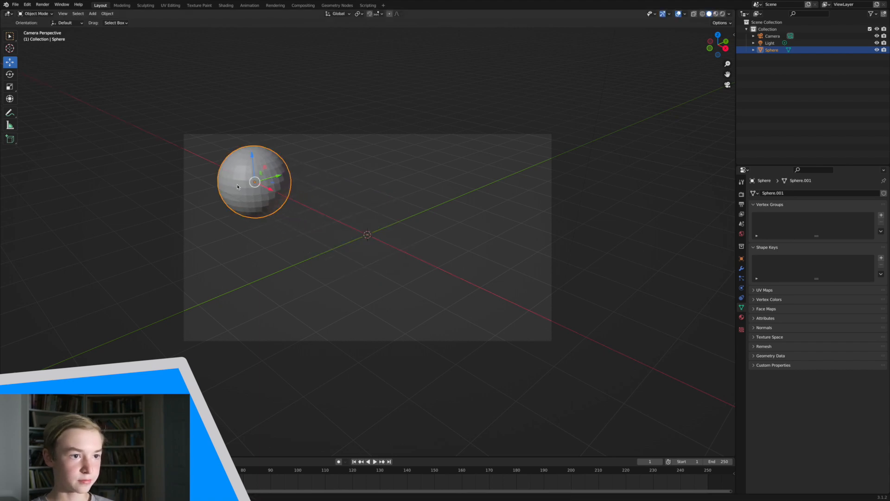
key(alt+a)
click(284, 192)
click(305, 116)
click(234, 169)
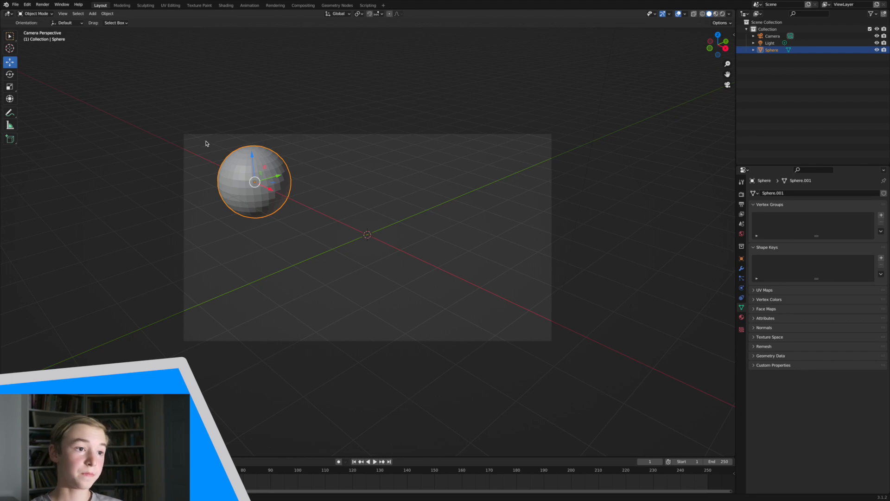
click(258, 126)
click(267, 175)
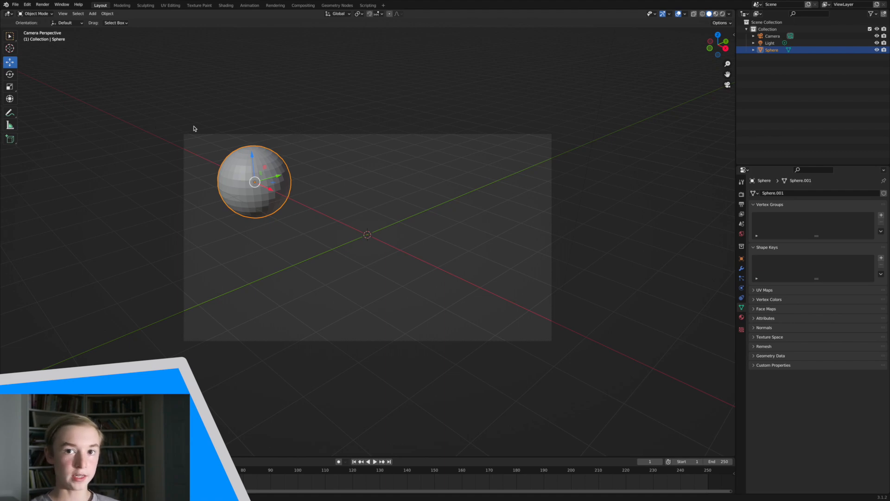
Try rotating the sphere about the X axis with the Rotate tool and return to the Select Box tool
click(10, 76)
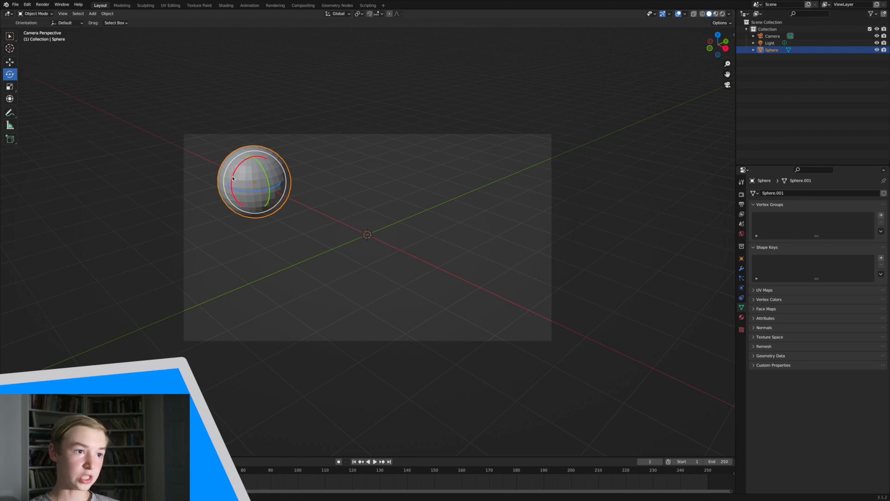
drag(241, 166, 272, 199)
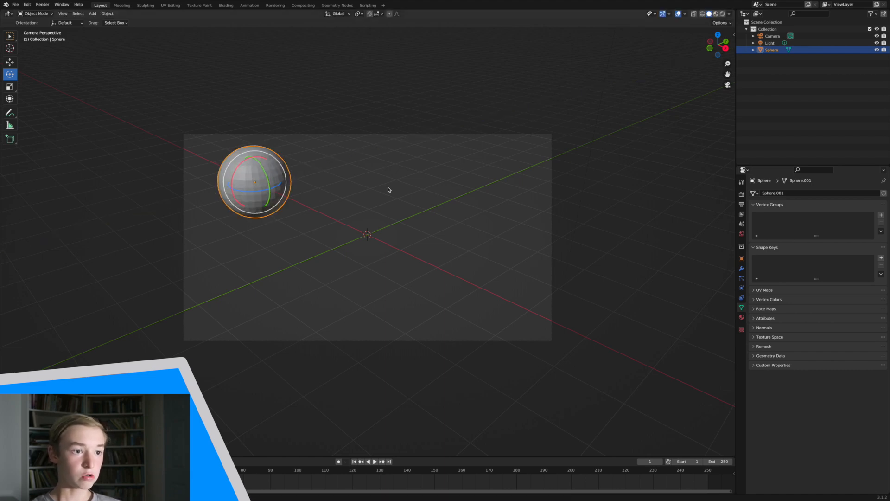
click(8, 65)
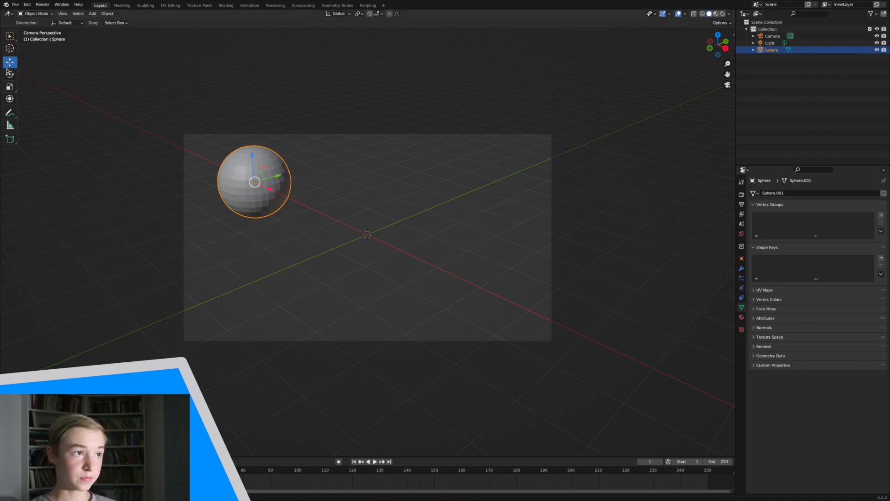
click(10, 36)
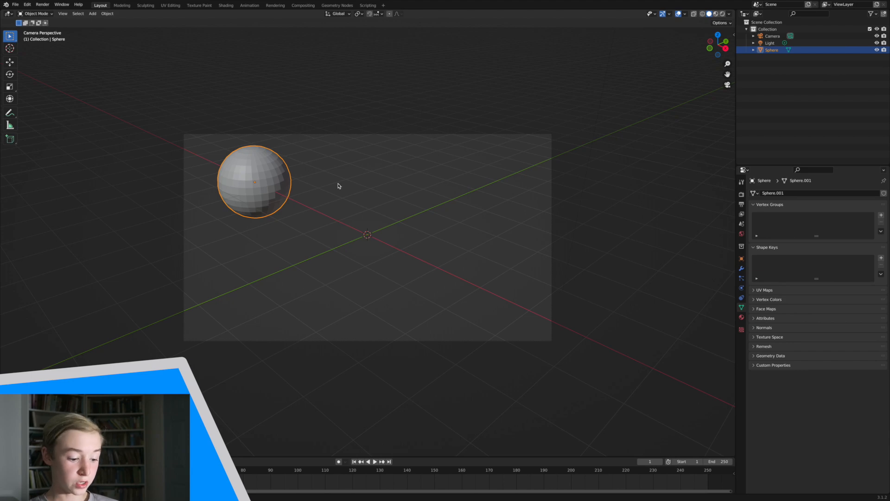
Try rotating the sphere in the view plane and freely with trackball rotation, leaving it selected
key(r)
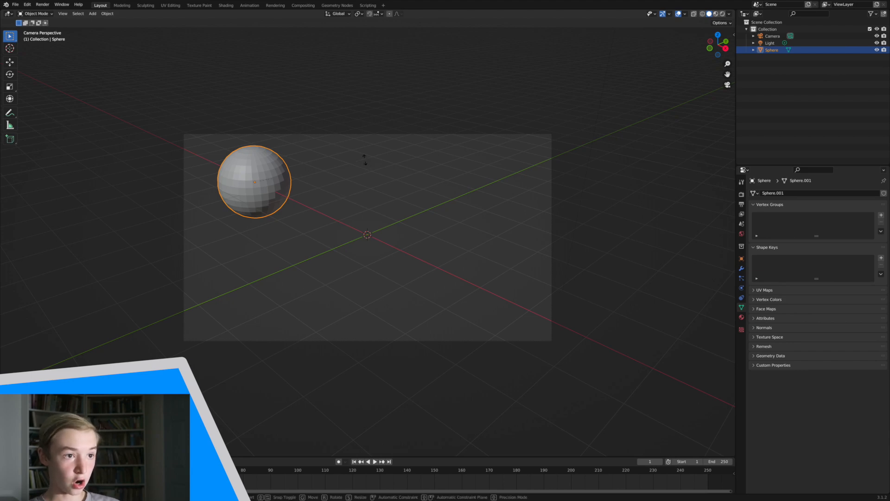
click(288, 205)
key(r)
key(r)
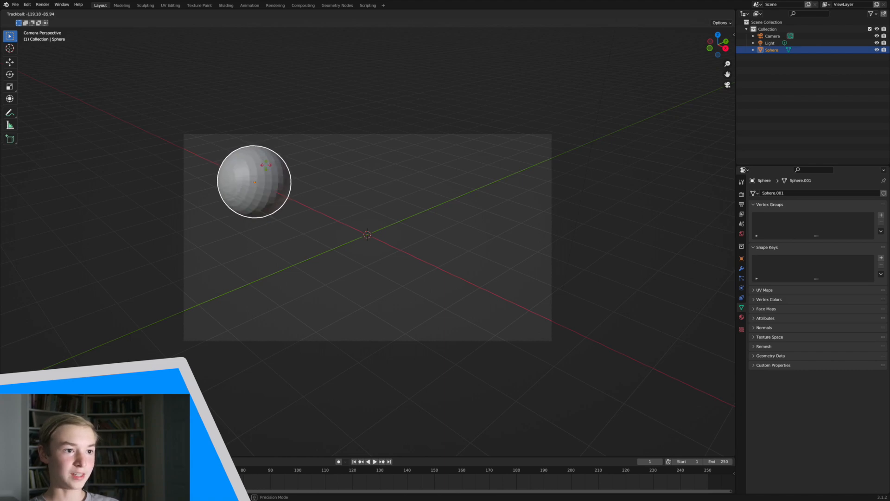
click(281, 217)
click(60, 97)
click(284, 183)
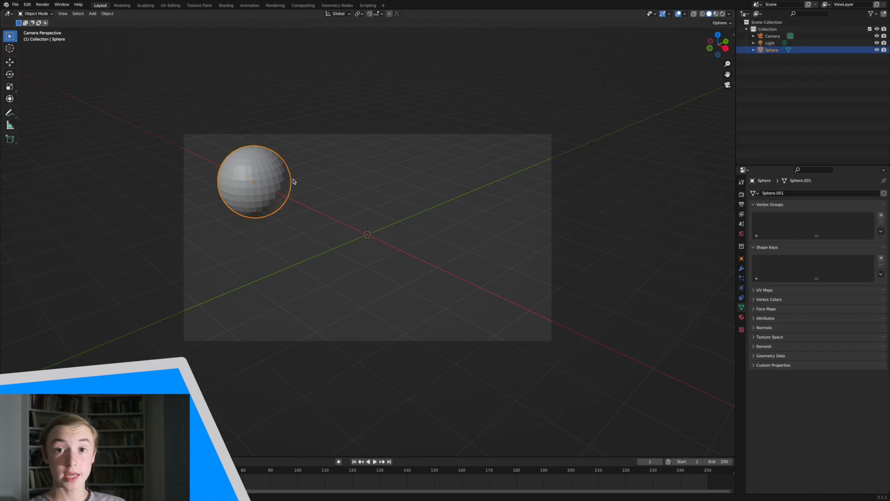
Try squashing the sphere along the Y axis with the Scale tool, undo it and return to the camera view
click(10, 87)
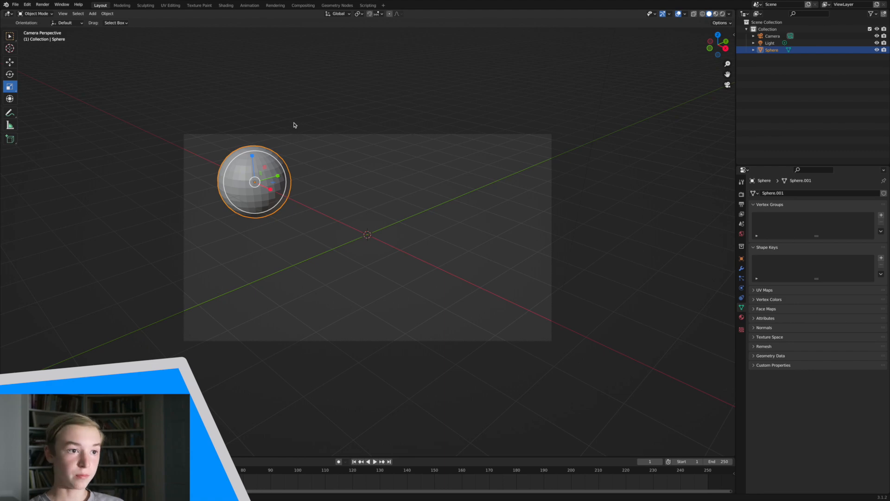
drag(271, 180, 262, 186)
middle_drag(322, 181, 324, 181)
key(ctrl+z)
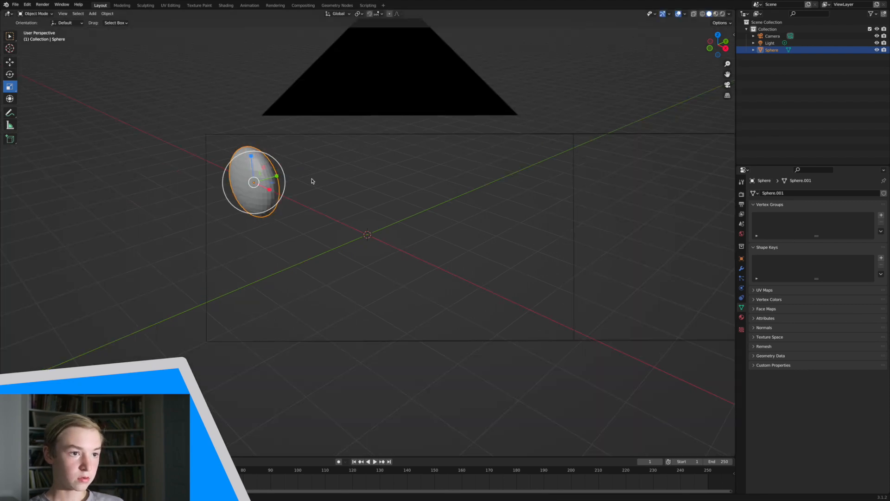
key(ctrl+z)
click(728, 85)
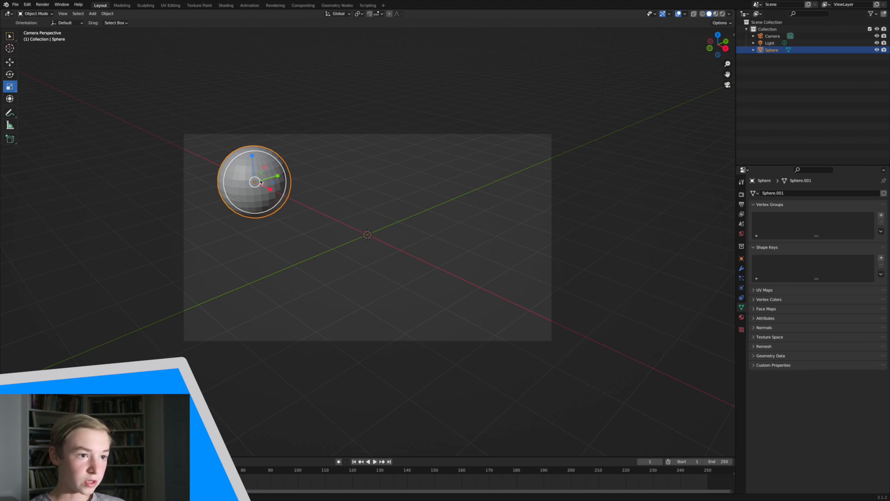
Try resizing the sphere with the scale gizmo and shrinking it uniformly, undoing each attempt and returning to the camera view
mouse_move(256, 179)
mouse_down()
mouse_move(243, 199)
mouse_move(266, 180)
mouse_up()
middle_drag(292, 176, 293, 176)
key(ctrl+z)
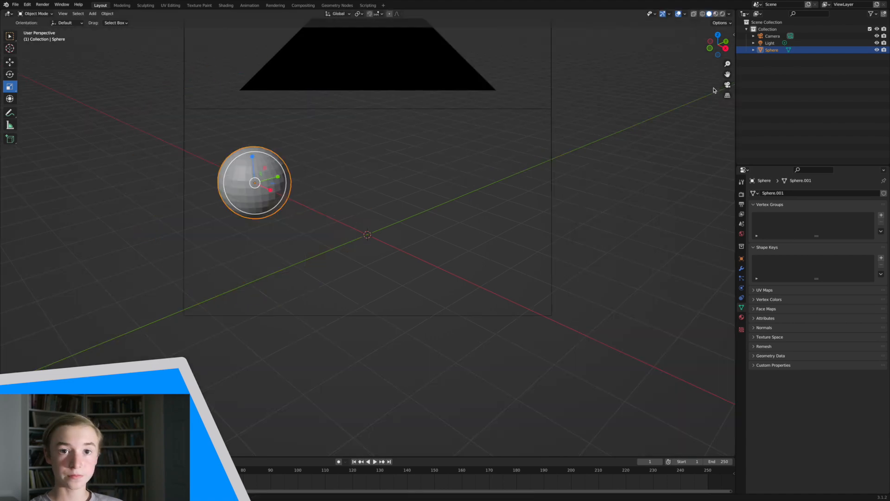
click(728, 85)
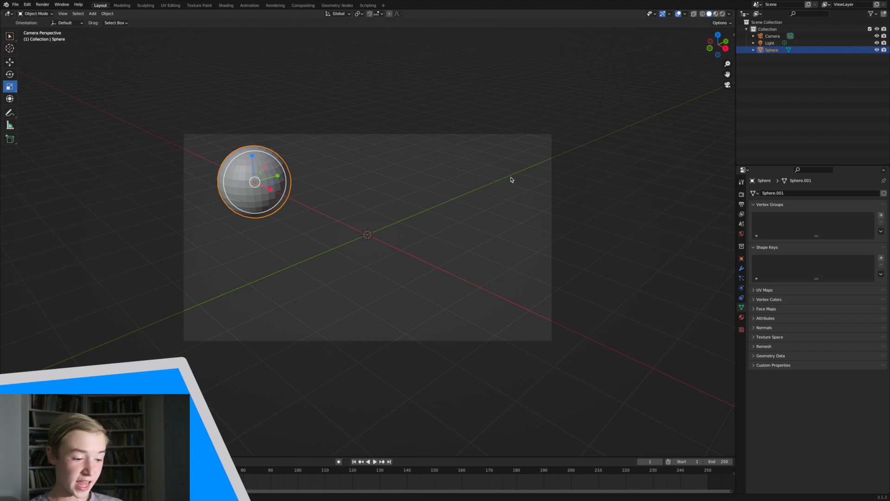
key(s)
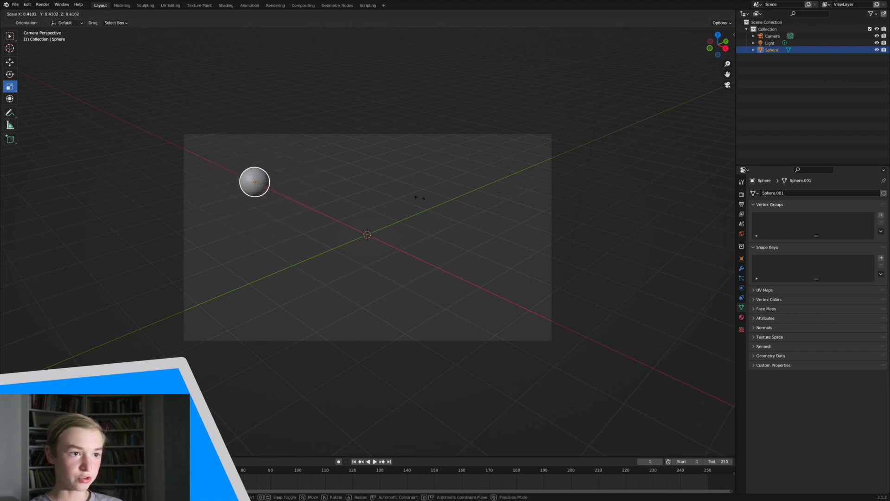
click(399, 190)
key(ctrl+z)
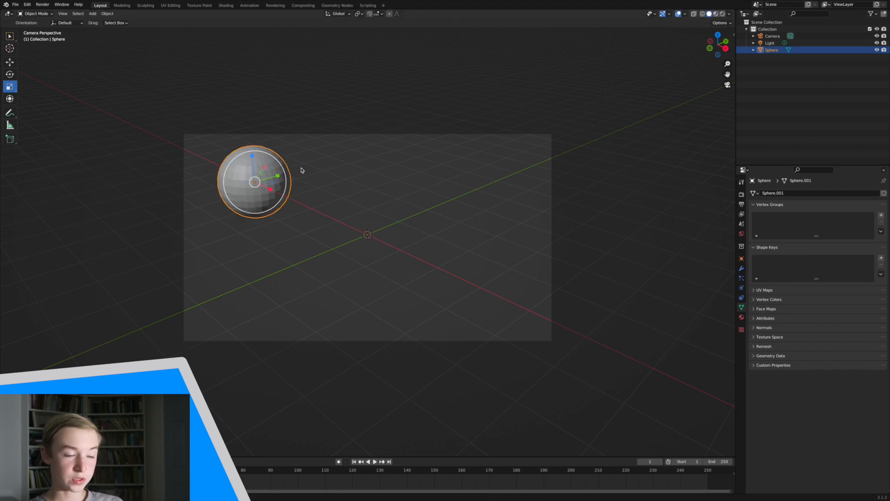
Try scaling the sphere along the Y axis and along the X axis, and clear its scale
key(s)
key(y)
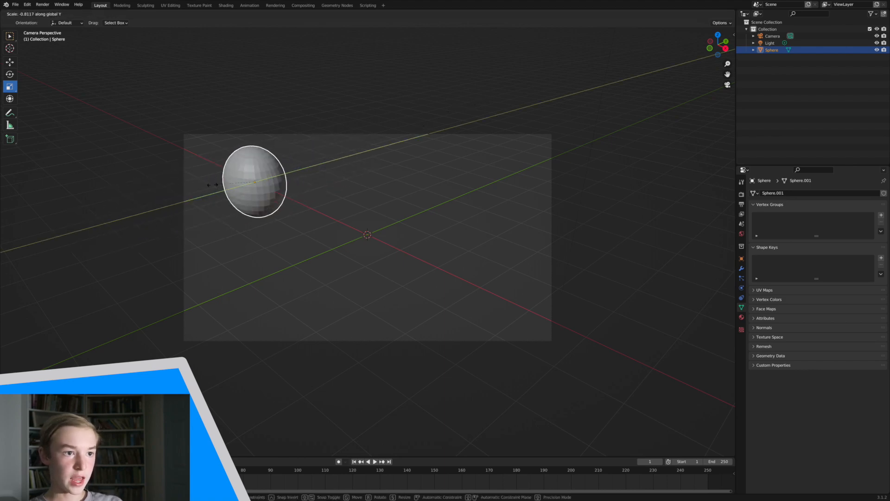
click(364, 185)
key(s)
key(x)
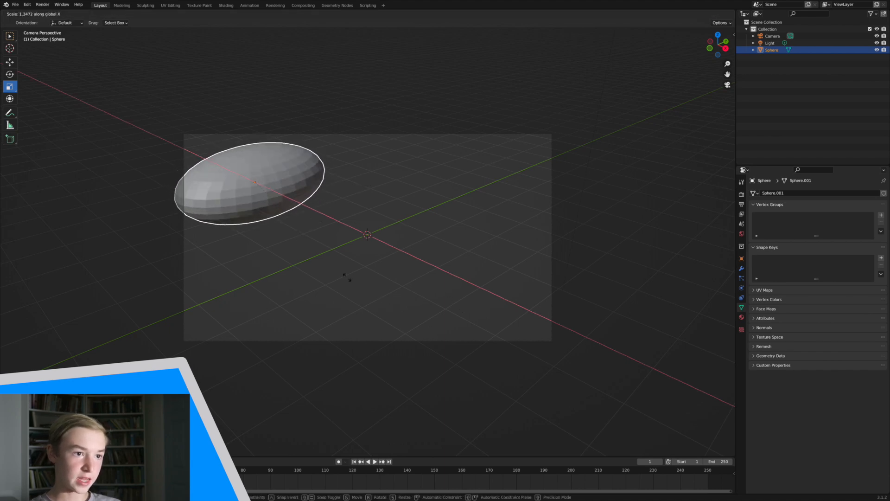
click(325, 267)
key(alt+s)
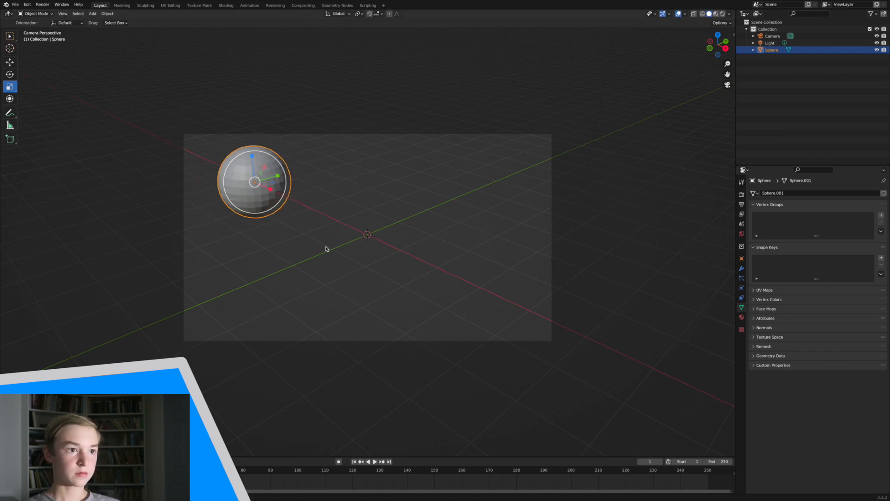
Practise selecting and deselecting the sphere in the camera view
click(327, 250)
middle_drag(631, 136, 728, 46)
click(727, 85)
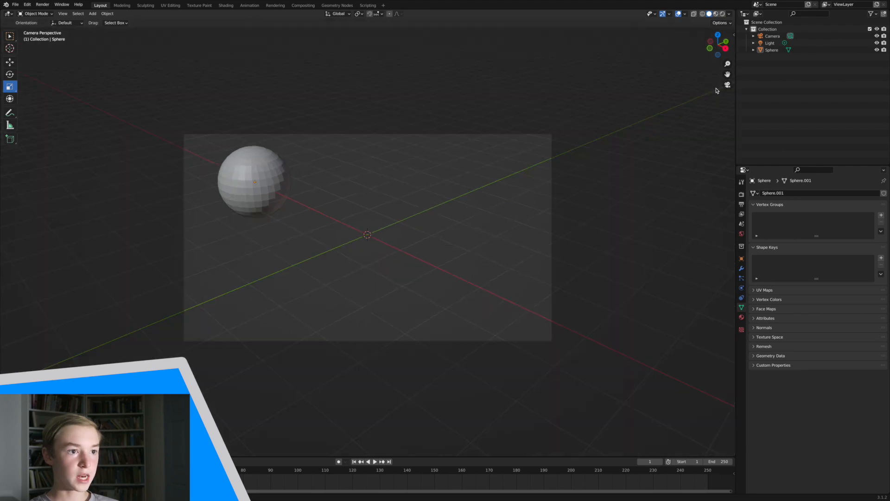
click(276, 183)
click(407, 170)
click(277, 181)
click(406, 170)
click(278, 181)
click(407, 170)
click(278, 180)
click(407, 170)
Return the sphere to the world origin and leave it selected
key(ctrl+z)
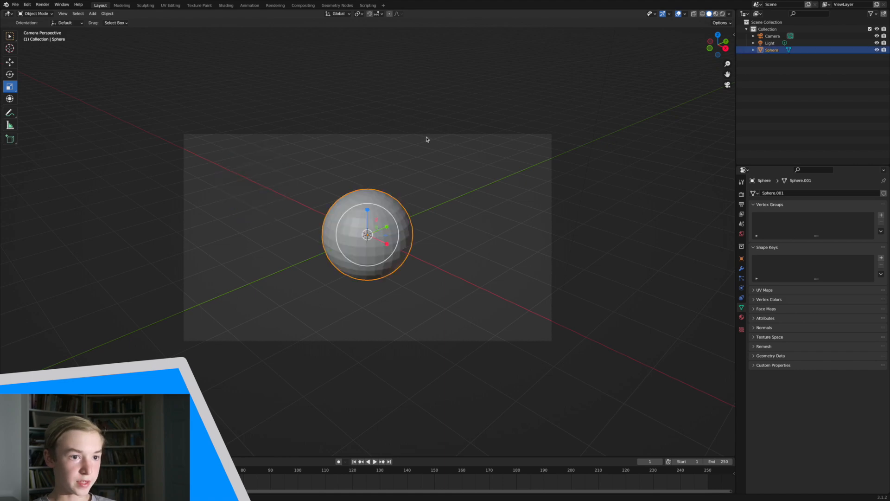
click(406, 183)
click(346, 222)
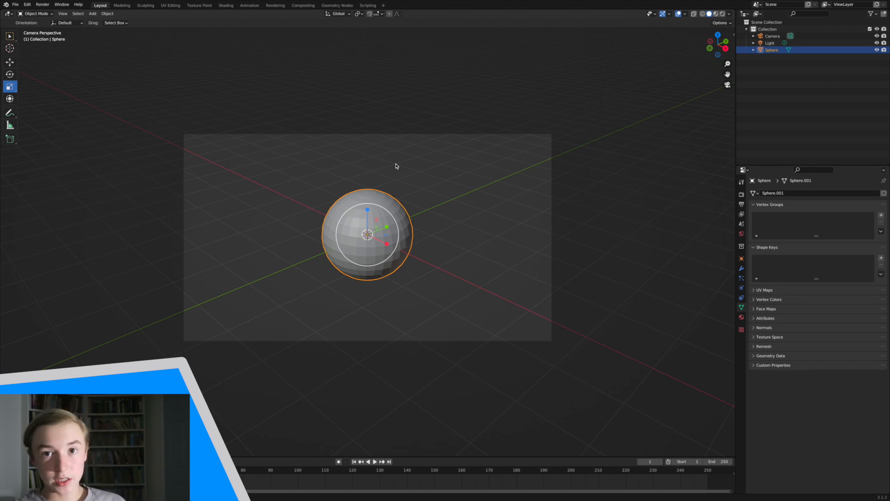
Try undoing and redoing the last selection change, undo it once more and reselect the sphere
click(27, 4)
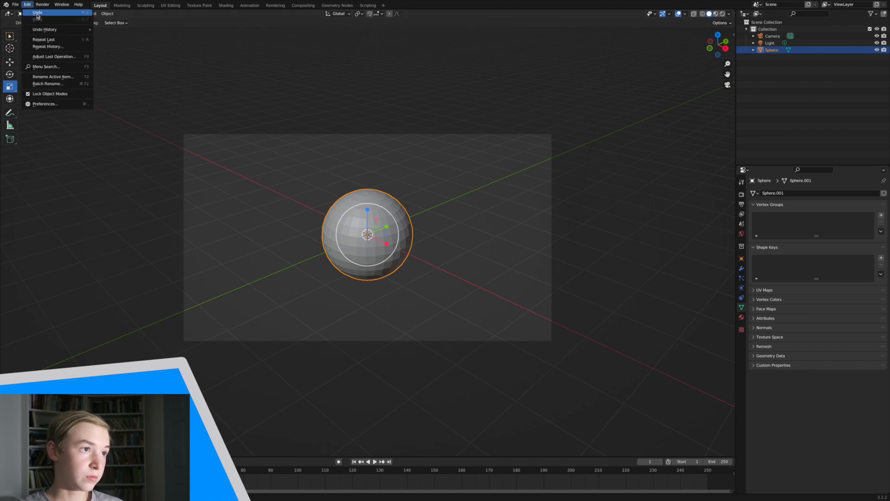
click(53, 16)
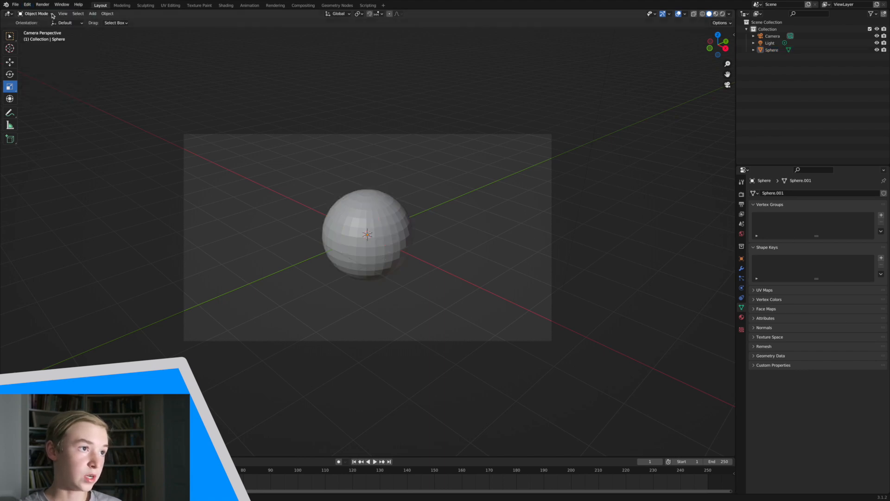
click(27, 4)
click(31, 20)
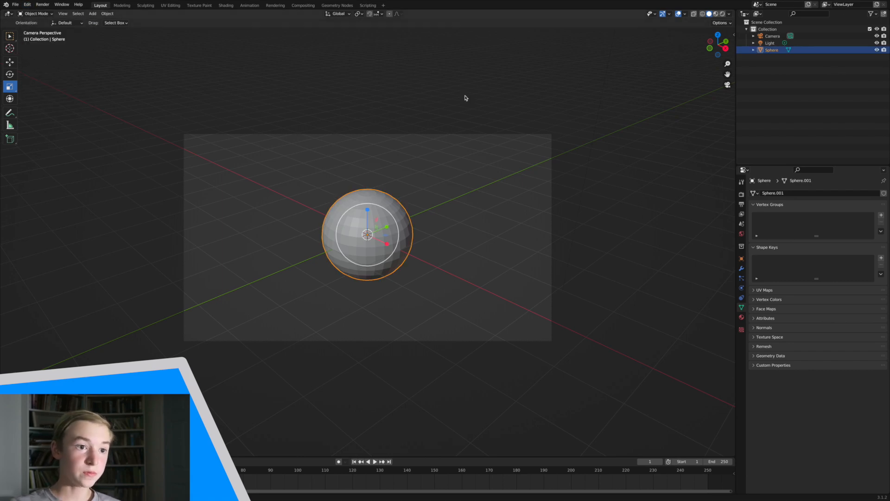
key(ctrl+z)
click(364, 201)
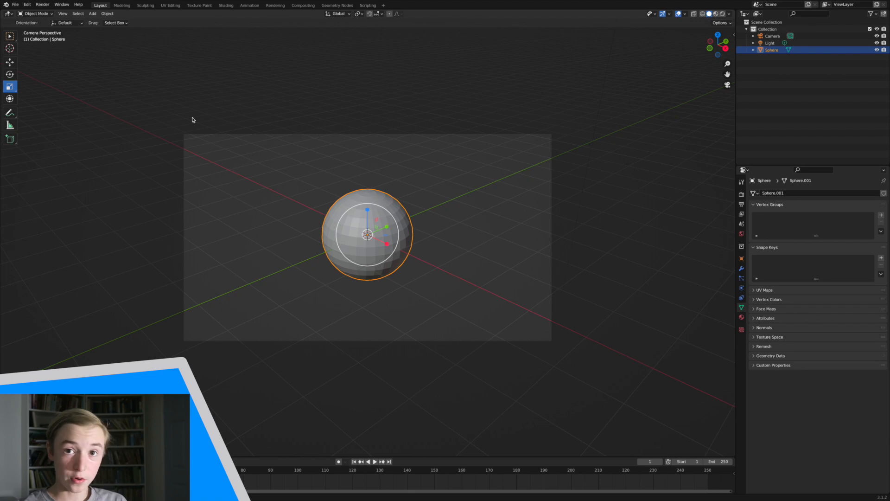
Switch the sphere to Edit Mode, select one of its vertices and try moving it with the Move tool
click(37, 14)
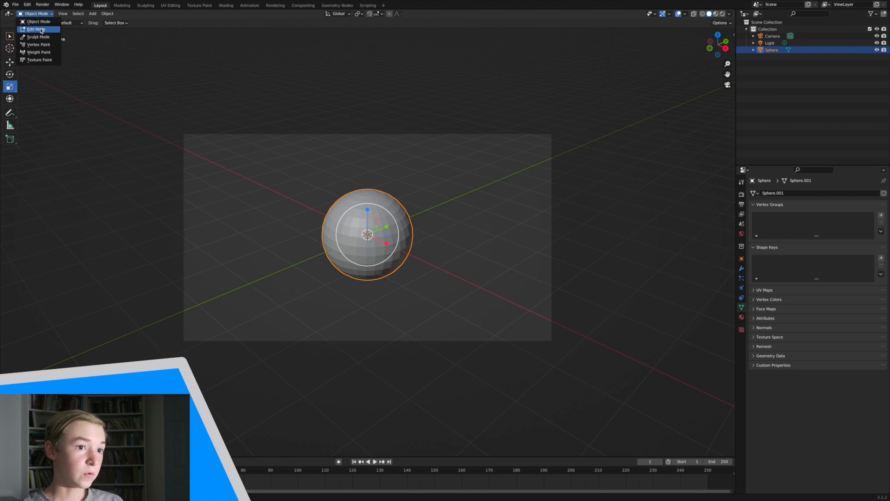
click(40, 30)
middle_drag(166, 151, 240, 172)
click(362, 212)
middle_drag(403, 214, 399, 210)
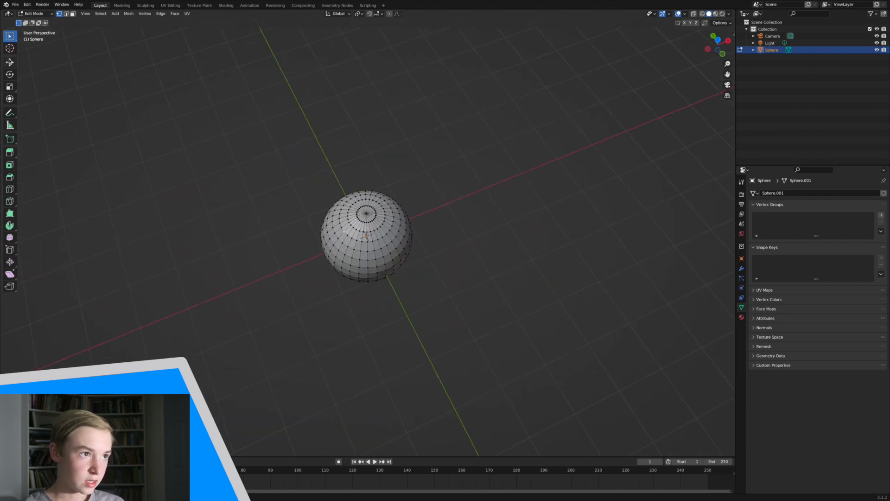
click(9, 62)
drag(376, 217, 373, 211)
middle_drag(371, 138, 371, 137)
Select an edge on the sphere in edge select mode and try moving it along the X axis
click(66, 14)
click(344, 224)
middle_drag(344, 223, 314, 223)
drag(360, 214, 350, 213)
right_click(350, 214)
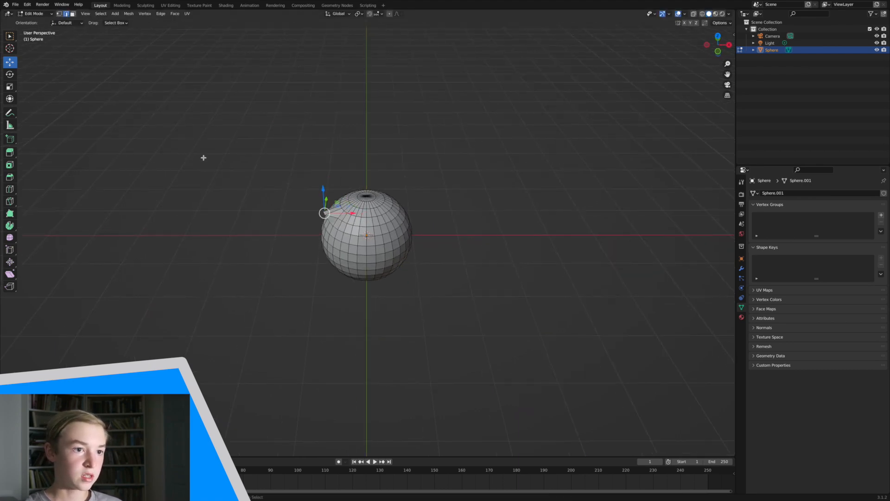
Select a face on the sphere in face select mode and try moving it along the X axis
click(73, 14)
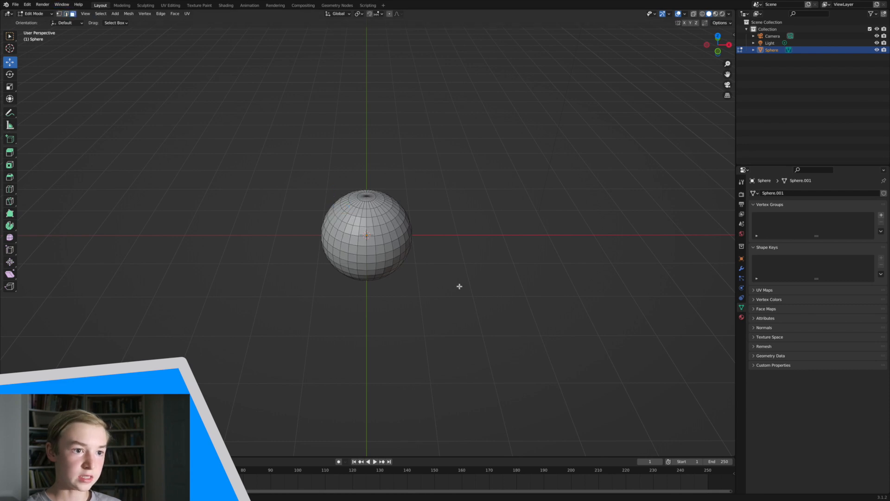
click(342, 236)
drag(364, 234, 351, 237)
right_click(352, 238)
Select a vertex in vertex select mode, try pulling it out along the Y axis and cancel the move
click(59, 14)
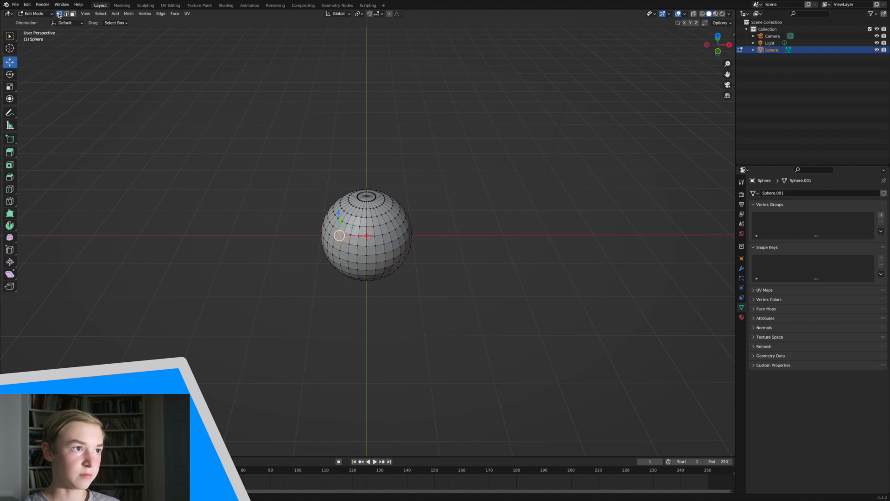
click(366, 237)
middle_drag(325, 228, 373, 243)
drag(383, 231, 391, 236)
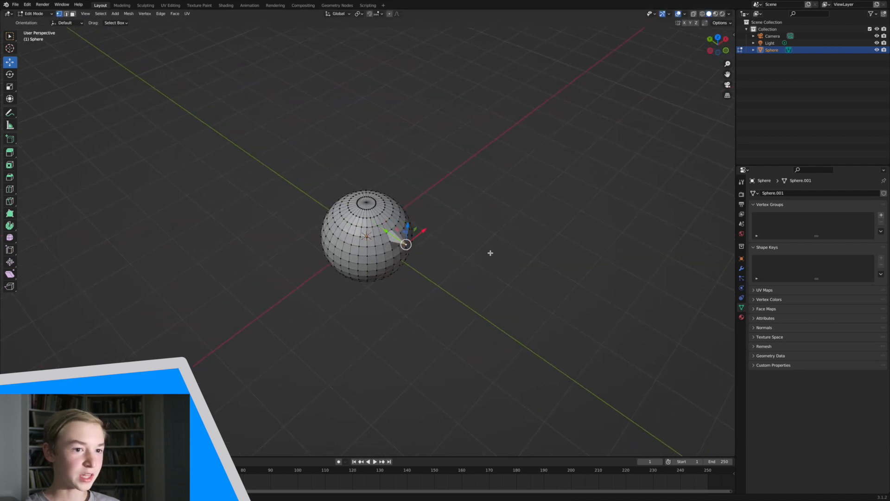
right_click(564, 279)
middle_drag(564, 278, 184, 252)
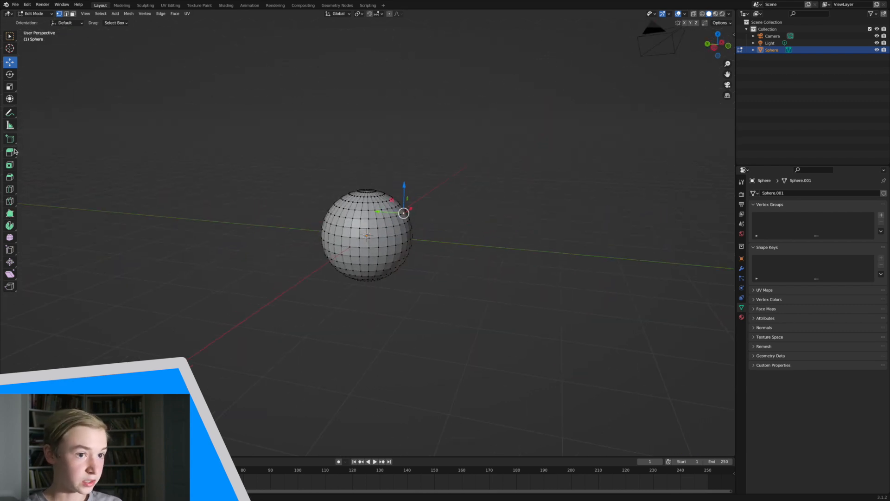
Activate the Rotate tool and try rotating the selected vertex
click(10, 75)
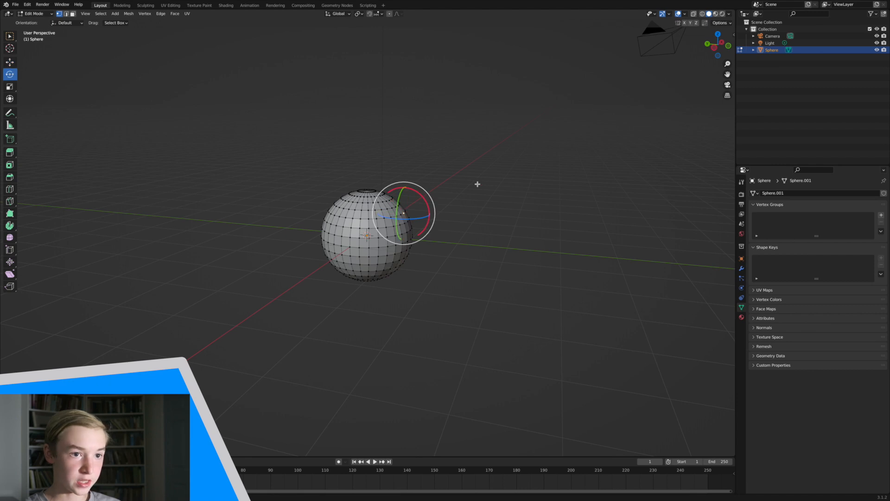
drag(431, 223, 429, 207)
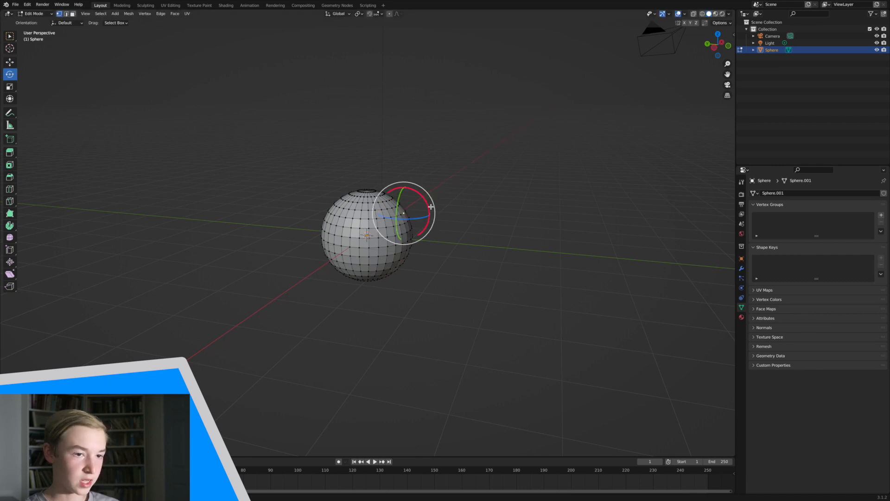
Select a face on the sphere's side in face select mode and try a free trackball rotation of it
click(72, 13)
click(399, 238)
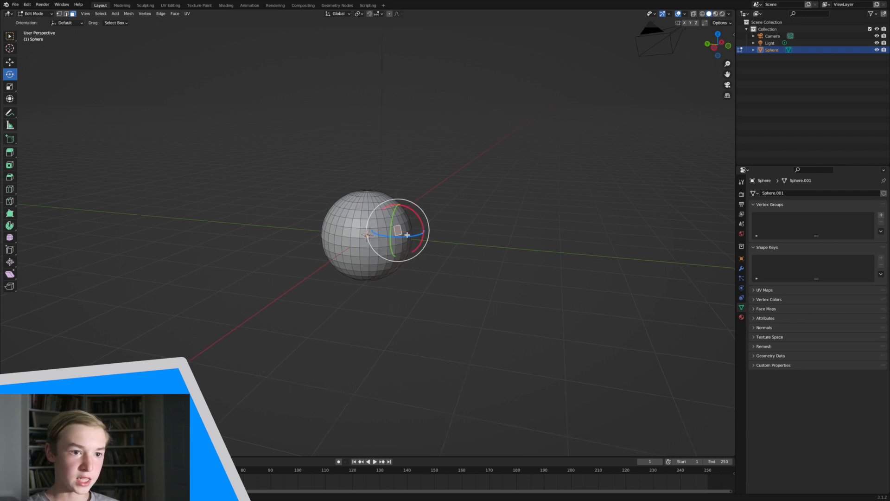
middle_drag(426, 220, 424, 236)
key(r)
key(r)
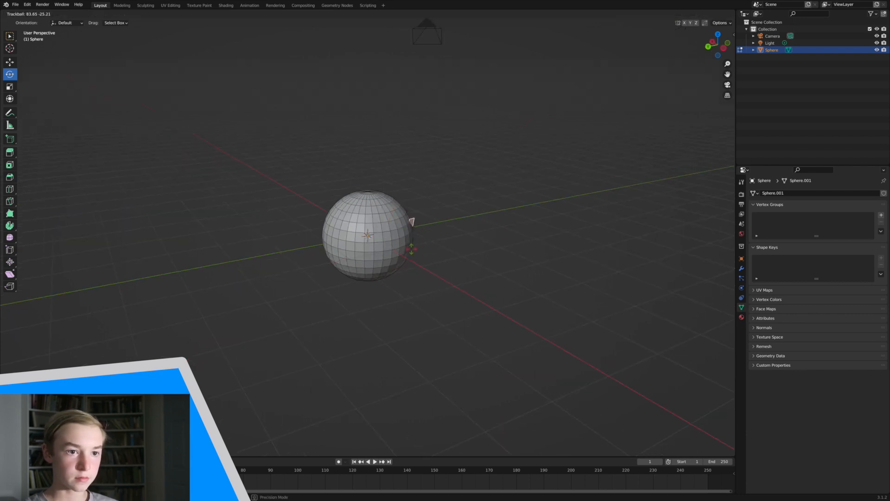
click(453, 185)
middle_drag(453, 185, 384, 185)
key(ctrl+z)
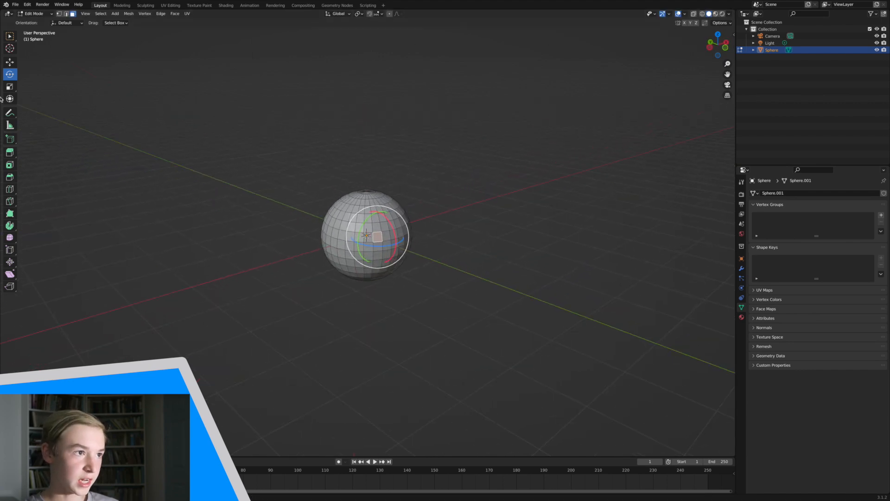
Activate the Scale tool and try scaling the selected face, both uniformly and along the X axis
click(10, 87)
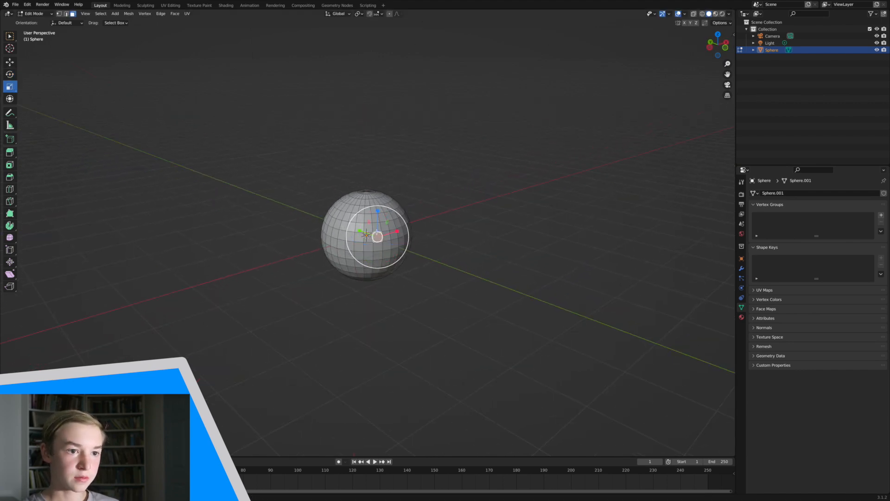
drag(378, 247, 433, 245)
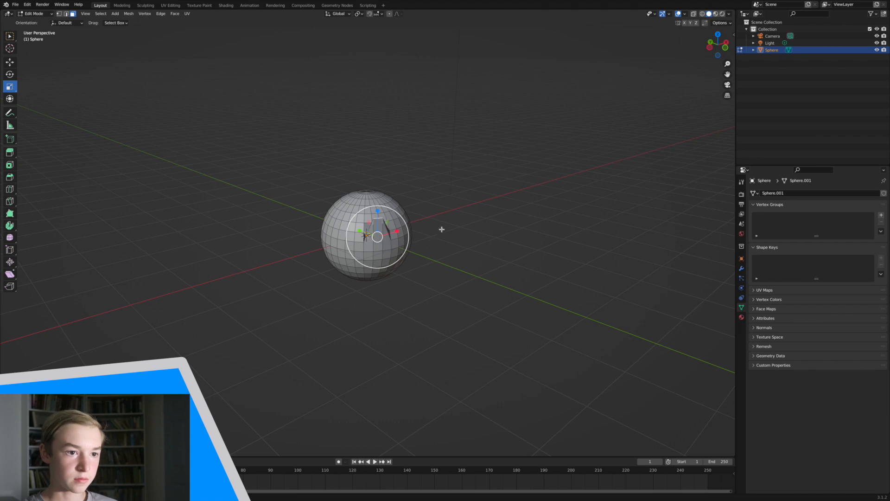
key(ctrl+z)
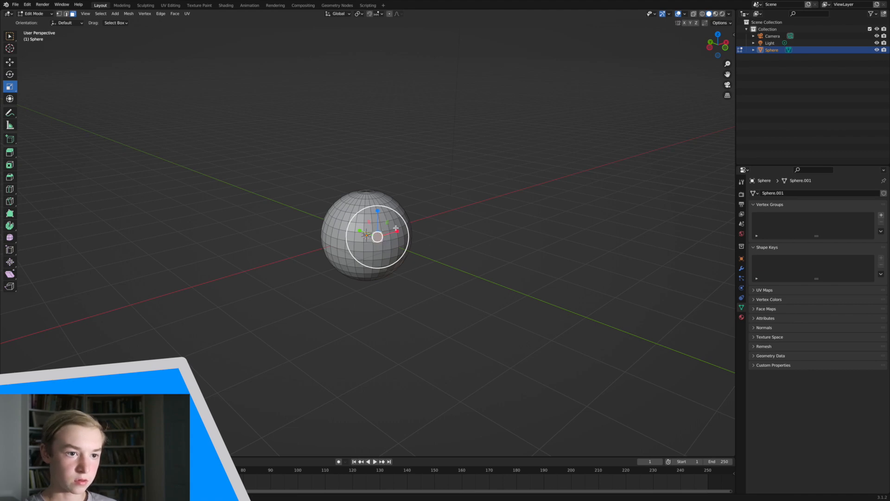
drag(404, 223, 529, 238)
middle_drag(529, 238, 526, 240)
middle_drag(493, 199, 495, 200)
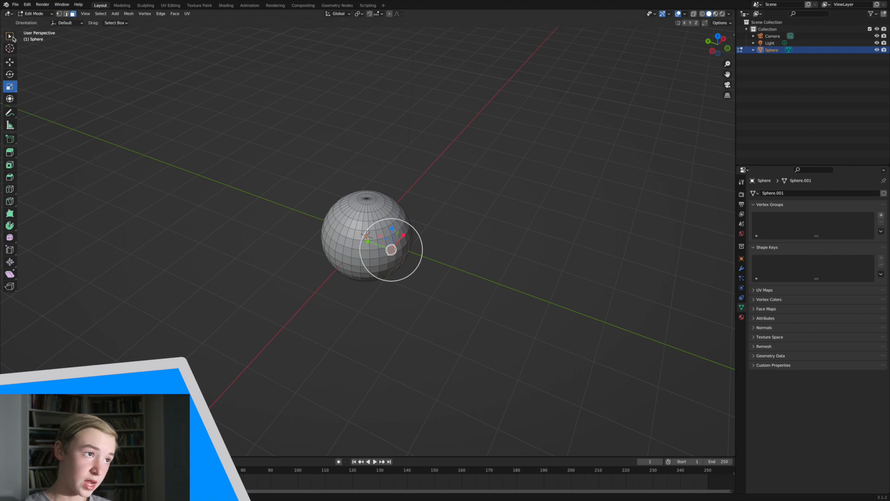
Activate the Move tool and switch to vertex select mode with proportional editing turned off
click(9, 62)
middle_drag(153, 245, 509, 2)
click(390, 13)
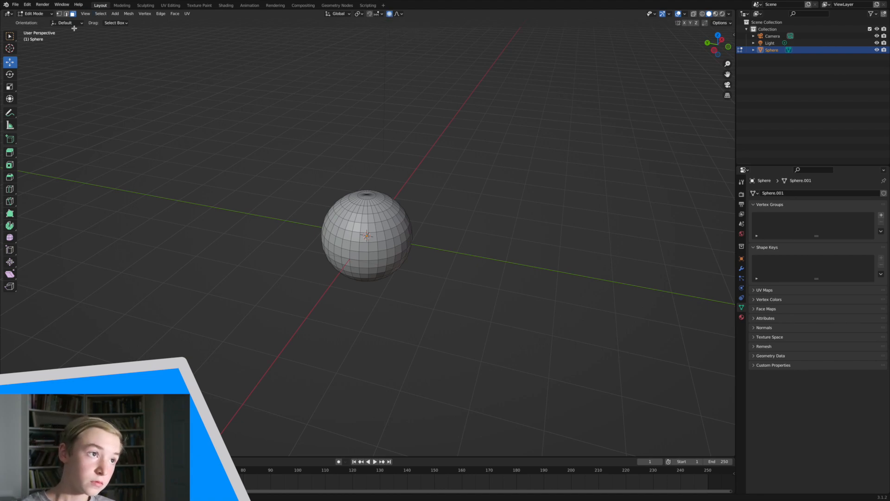
click(390, 14)
click(59, 13)
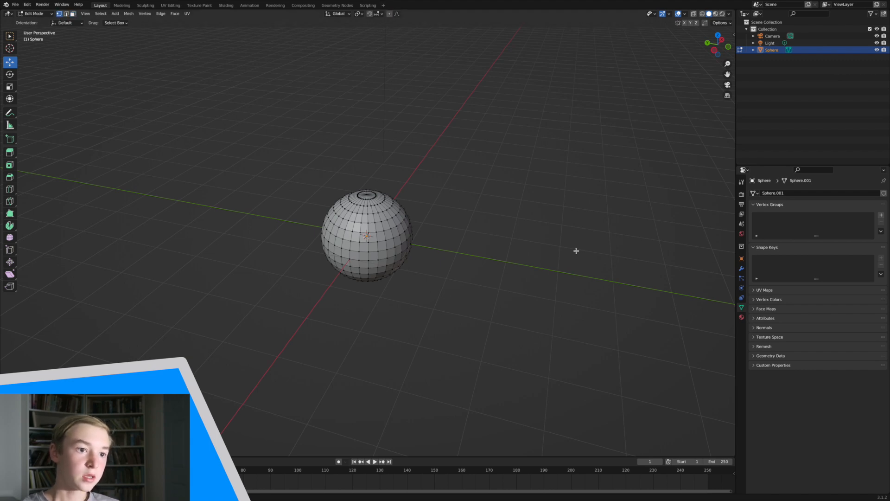
Select a vertex on the sphere's side and try moving it freely without any axis constraint
click(393, 241)
middle_drag(418, 251, 420, 252)
drag(384, 232, 388, 238)
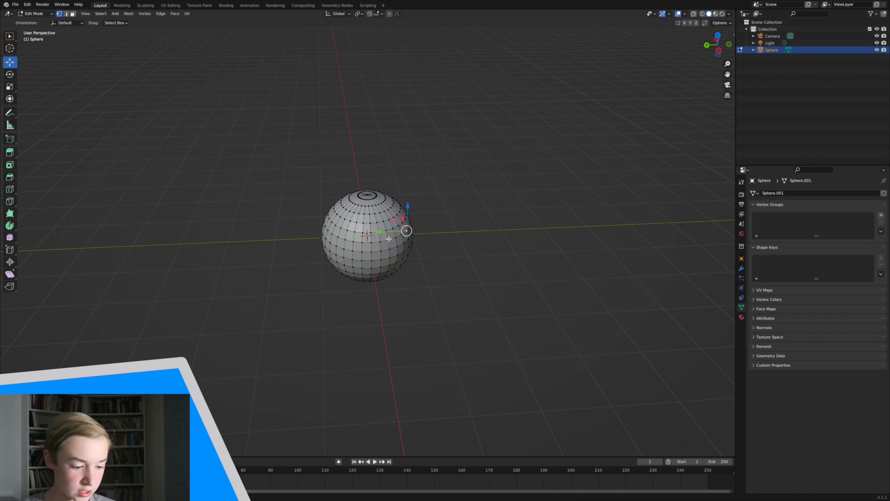
key(g)
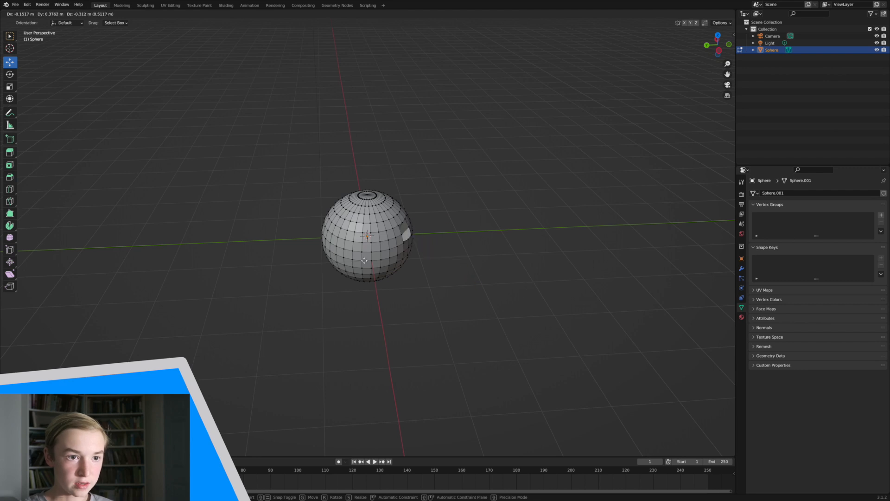
click(495, 235)
key(ctrl+z)
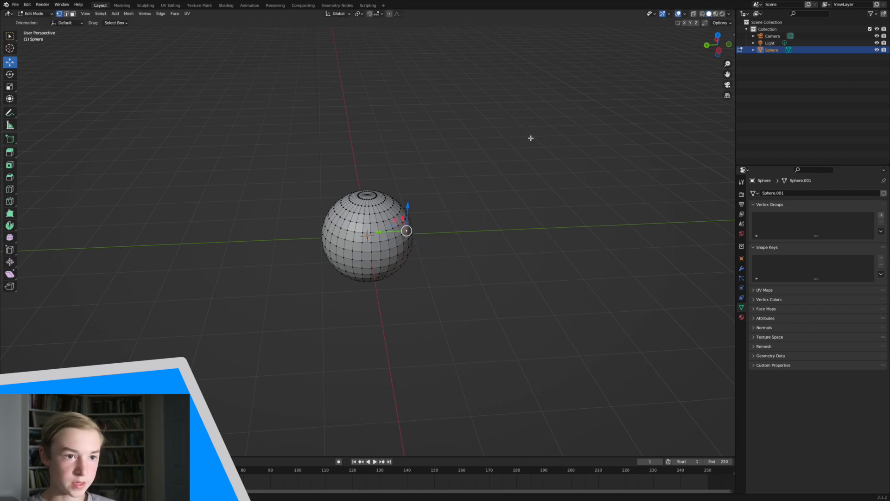
Try reshaping the sphere's side by moving single vertices one by one, and undo these moves
drag(728, 64, 722, 14)
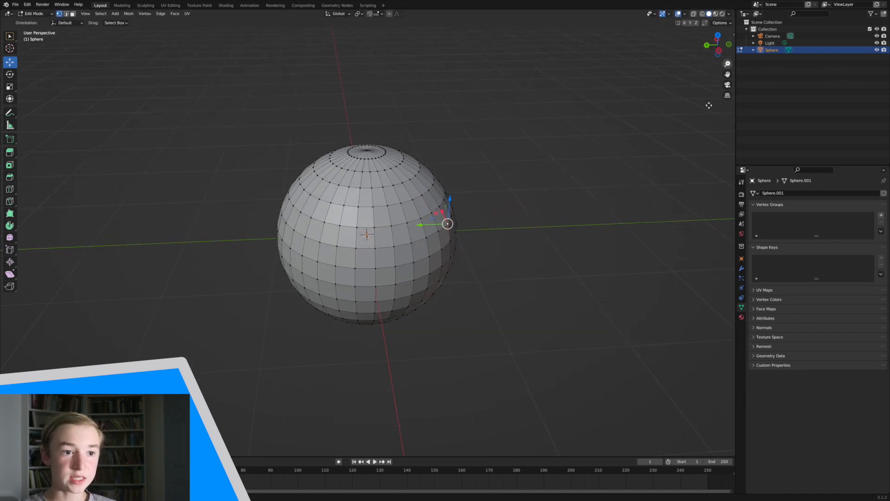
middle_drag(388, 247, 419, 239)
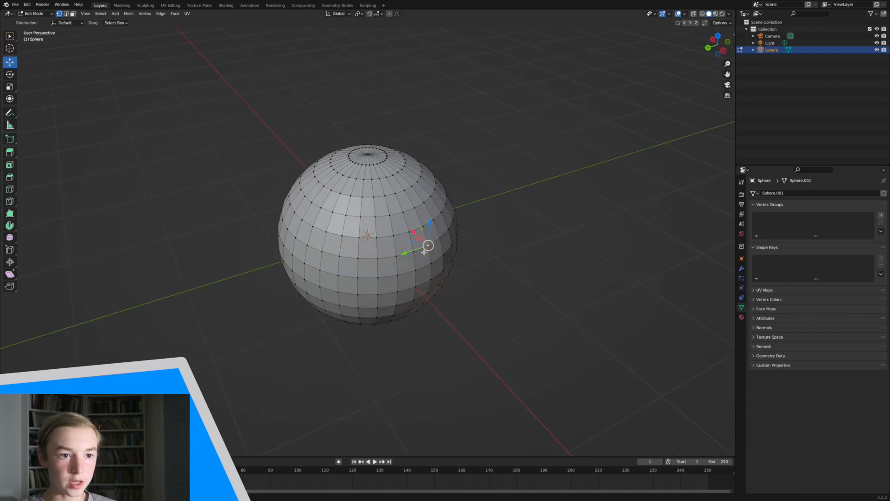
drag(427, 245, 390, 257)
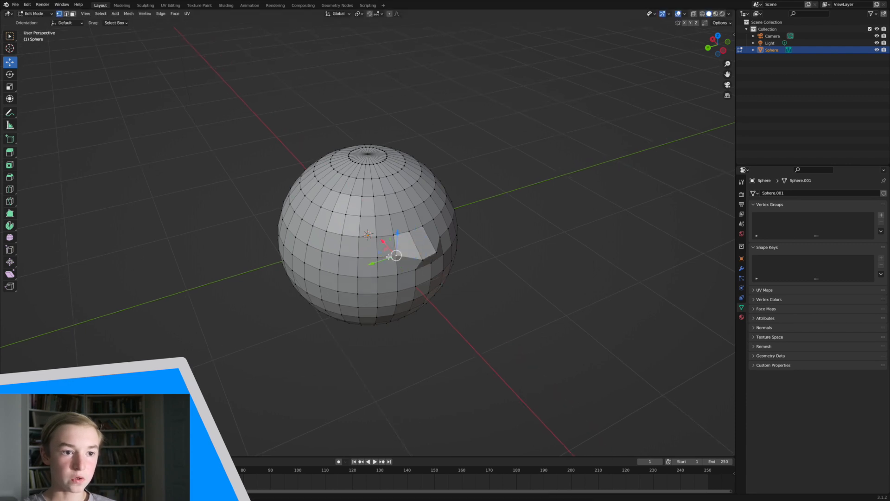
mouse_move(399, 265)
mouse_down()
mouse_move(406, 269)
mouse_move(404, 260)
mouse_up()
middle_drag(405, 260, 435, 258)
drag(420, 230, 429, 235)
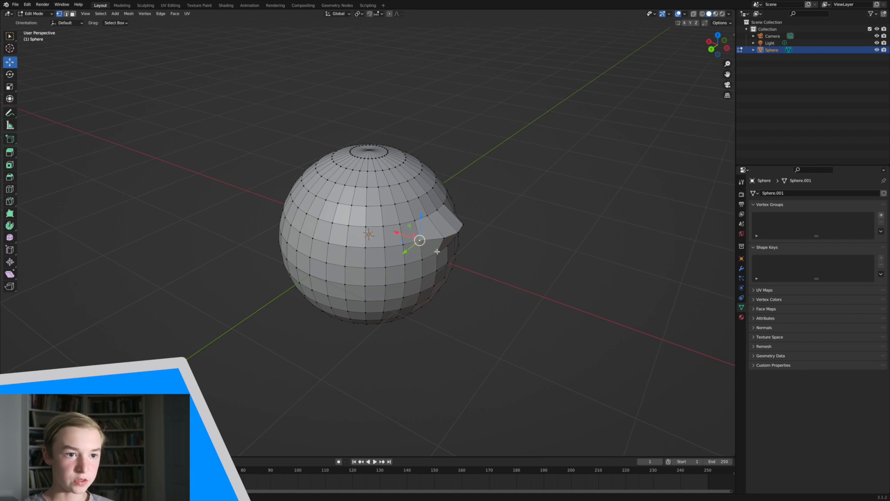
key(ctrl+z)
key(ctrl+z)
key(ctrl+z)
key(ctrl+z)
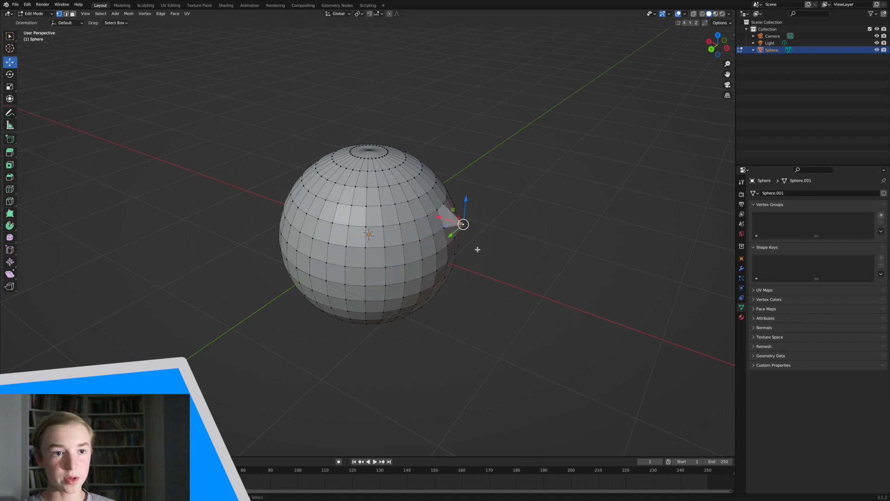
middle_drag(477, 249, 474, 250)
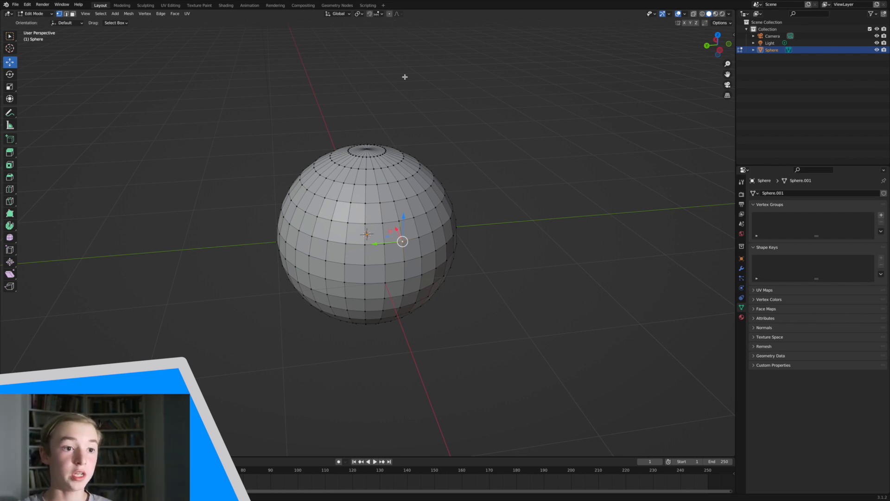
Turn on proportional editing for the selected vertex and look at its falloff options
middle_drag(270, 161, 322, 156)
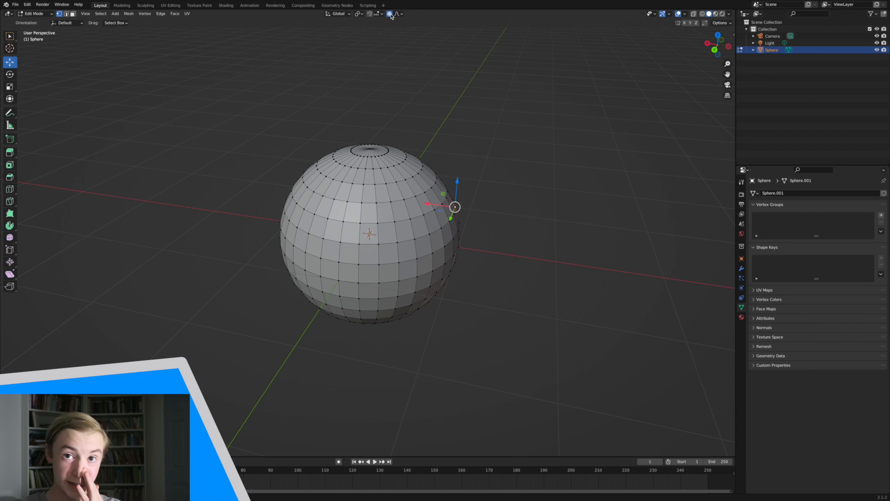
click(399, 14)
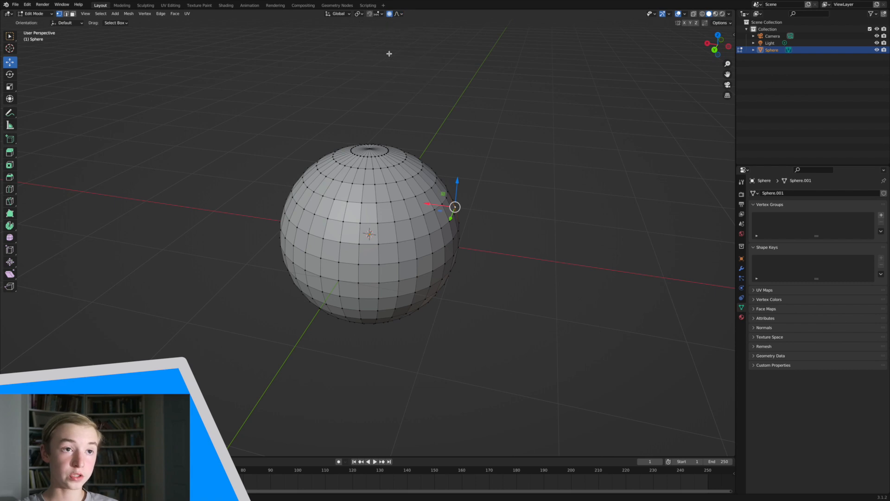
middle_drag(399, 167, 407, 125)
middle_drag(477, 241, 435, 222)
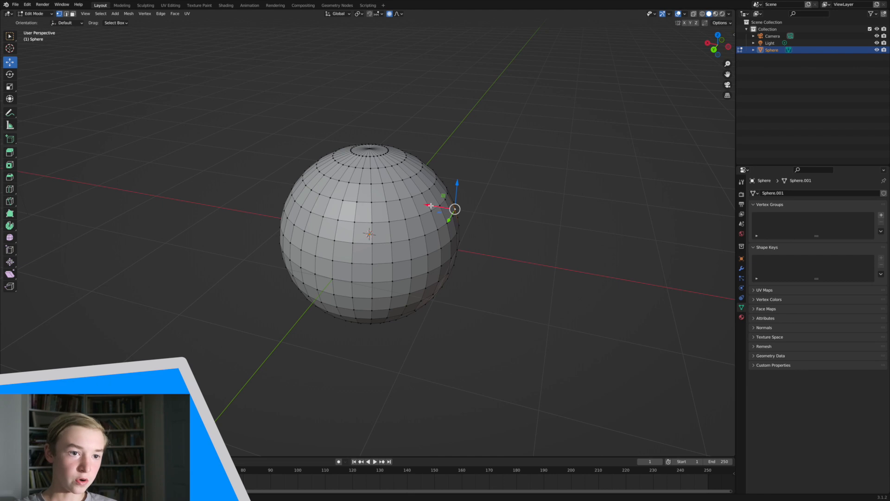
Try pulling the selected vertex along the X axis with proportional editing while varying the influence radius
drag(431, 204, 501, 205)
scroll(472, 205, down, 2)
scroll(472, 205, up, 15)
scroll(472, 205, down, 20)
scroll(472, 205, down, 3)
scroll(472, 205, up, 15)
scroll(472, 205, down, 12)
scroll(472, 205, up, 8)
key(space)
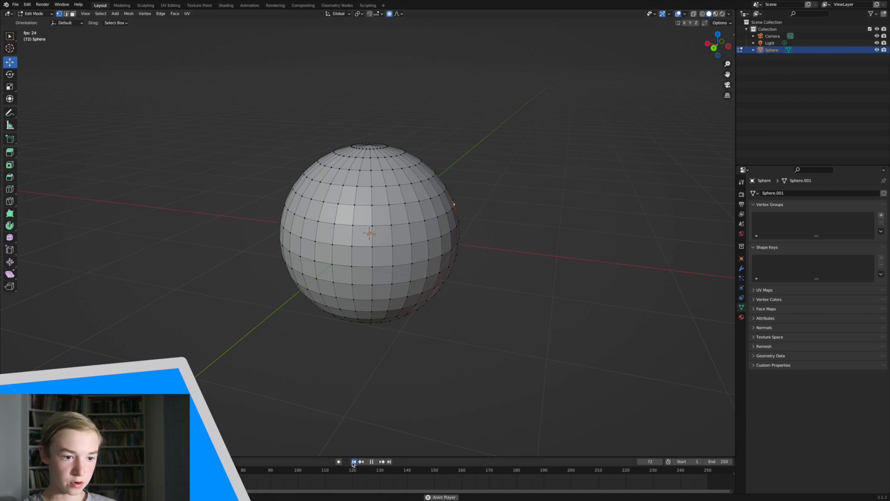
click(372, 462)
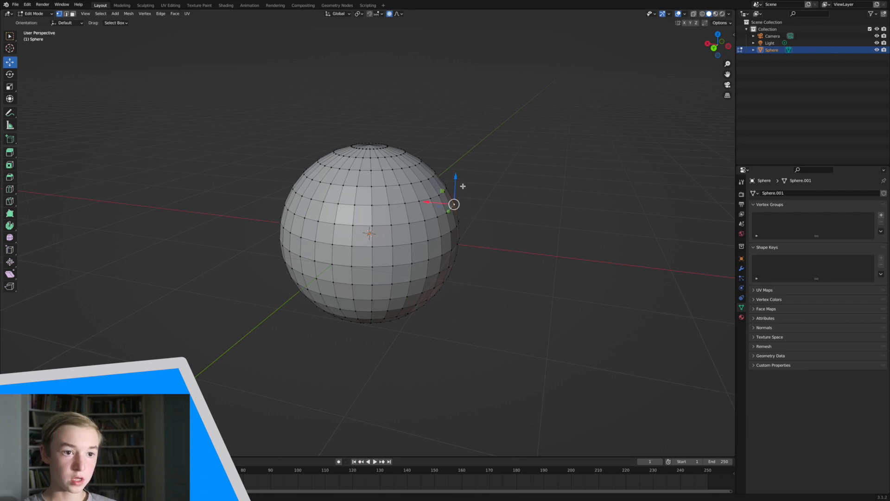
Try pulling the vertex out about 1.15 m along the X axis with a smooth proportional size of about 1.34 m, and undo it
drag(433, 201, 455, 190)
middle_drag(455, 204, 454, 224)
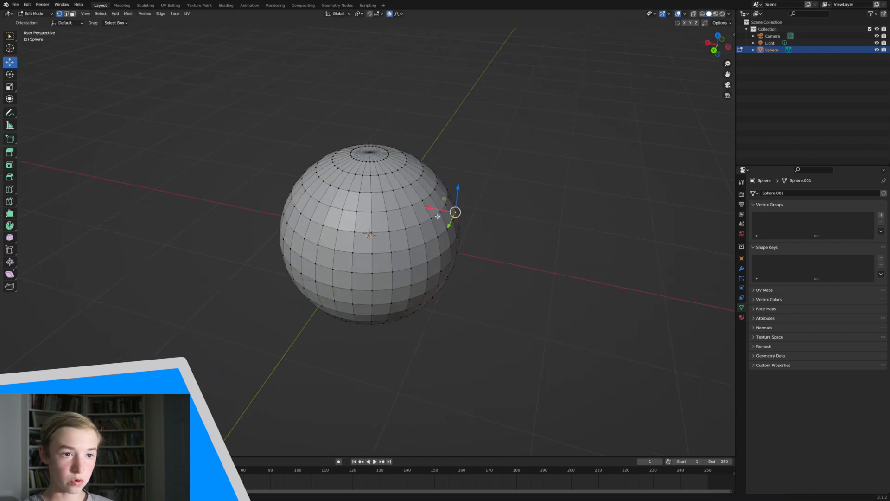
key(g)
key(x)
scroll(479, 226, down, 20)
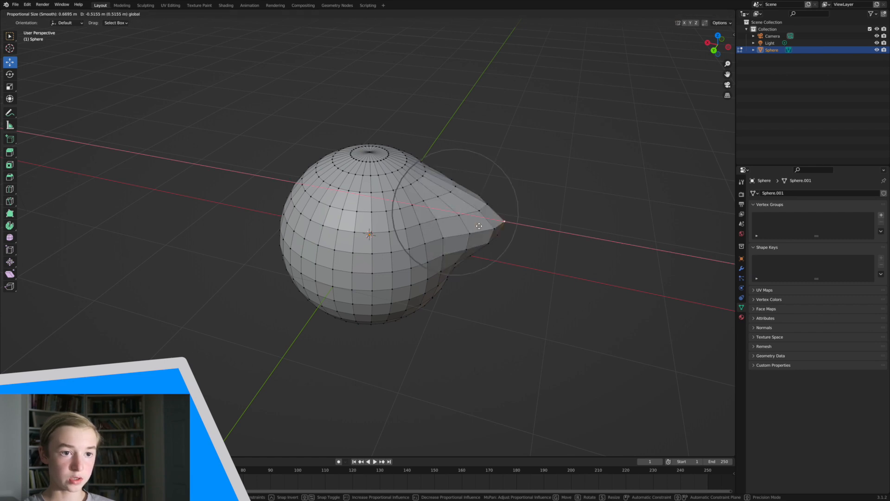
scroll(480, 224, up, 20)
scroll(480, 223, down, 16)
scroll(480, 222, up, 16)
scroll(480, 222, down, 9)
scroll(485, 220, up, 15)
scroll(496, 218, down, 12)
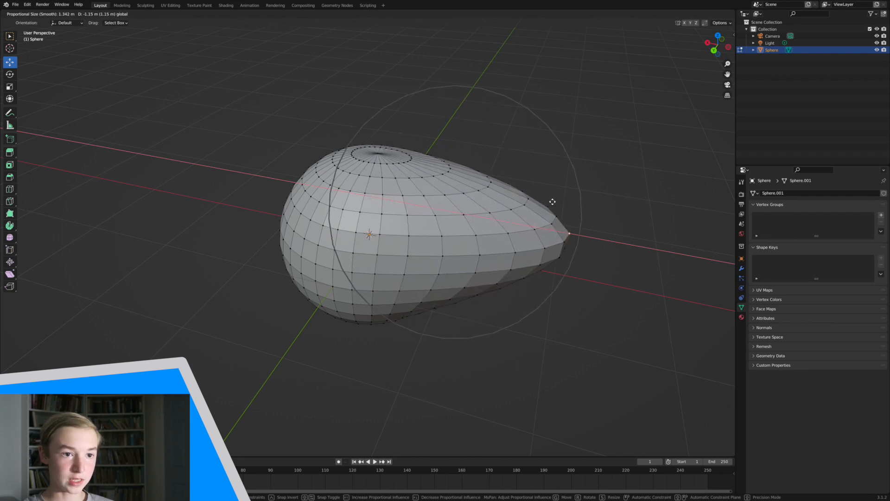
click(552, 215)
middle_drag(554, 214, 150, 122)
key(ctrl+z)
Toggle the sphere repeatedly between Edit Mode and Object Mode, ending in Object Mode
key(Tab)
key(Tab)
key(Tab)
key(Tab)
key(Tab)
key(Tab)
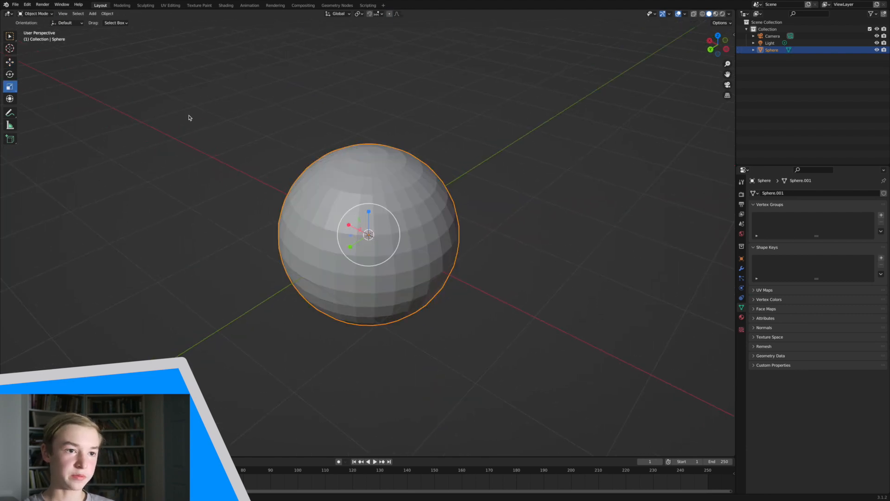
key(Tab)
key(Tab)
key(Tab)
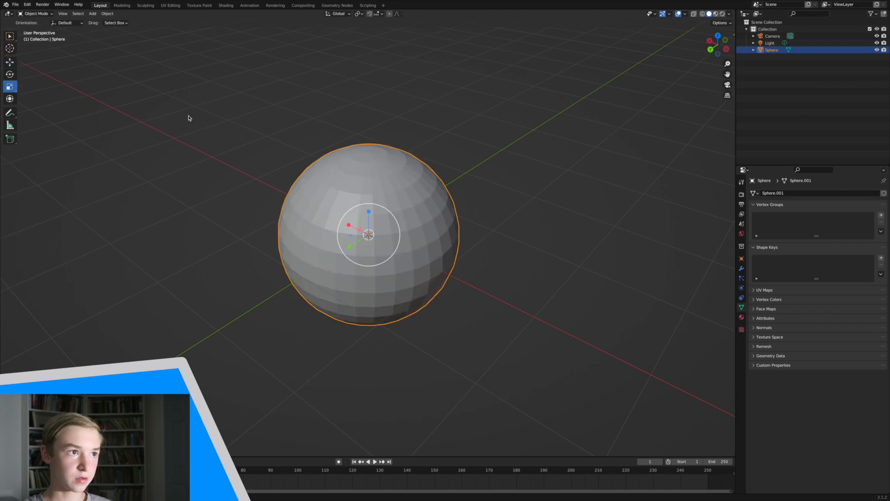
key(Tab)
key(Tab)
Deselect and reselect the sphere, and switch it from Object Mode to Sculpt Mode
click(294, 161)
middle_drag(294, 161, 342, 165)
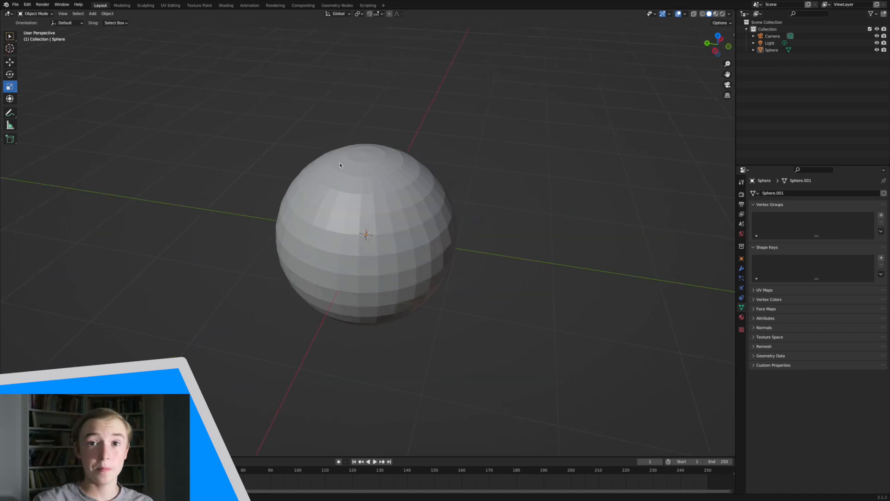
click(433, 251)
drag(727, 64, 728, 65)
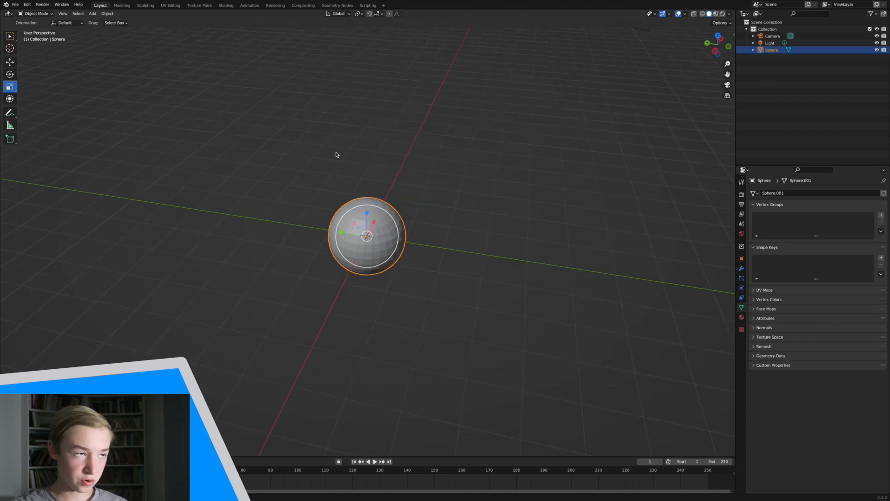
click(31, 14)
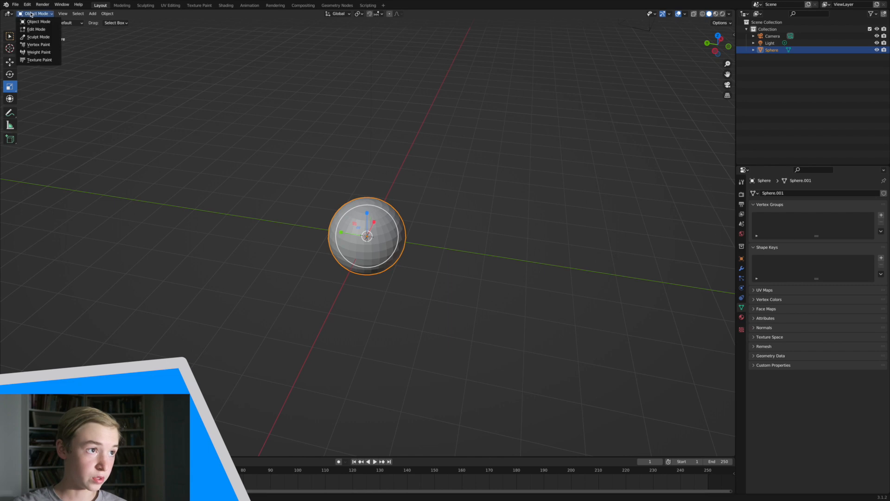
click(37, 37)
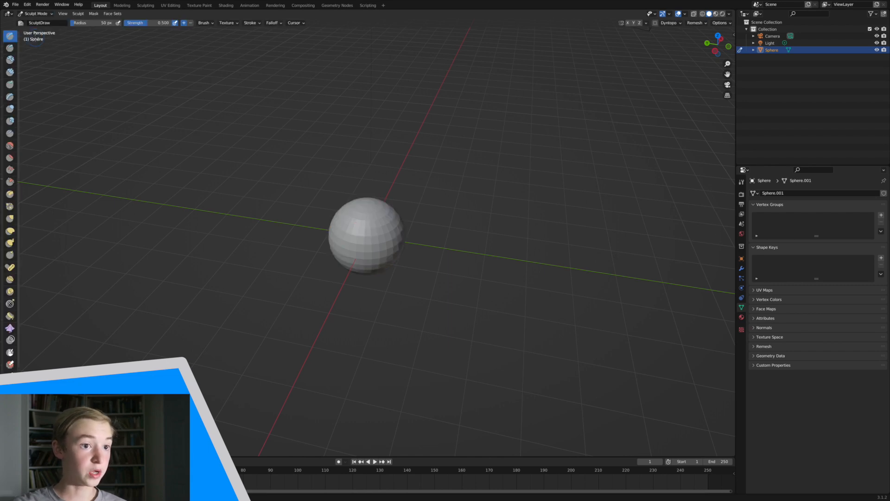
Try out several sculpt brushes, including Clay Thumb and Flatten/Contrast, and activate the Inflate/Deflate brush
click(10, 48)
click(10, 71)
click(9, 85)
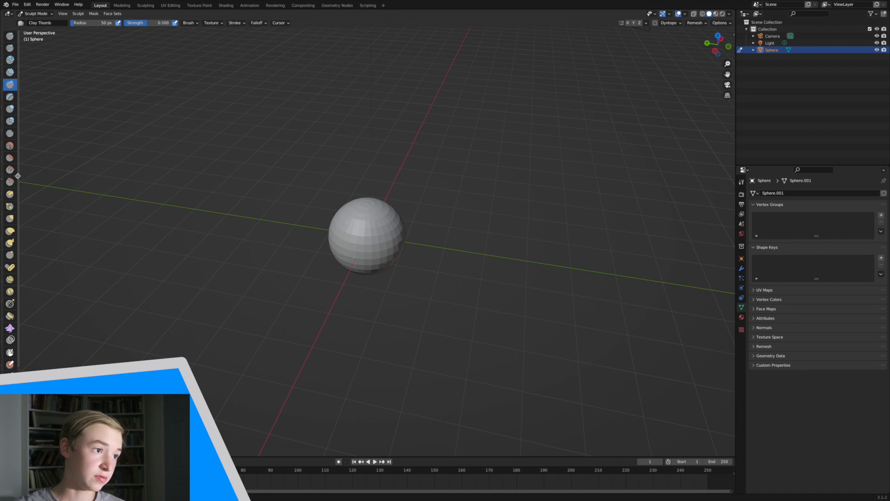
click(10, 170)
click(10, 157)
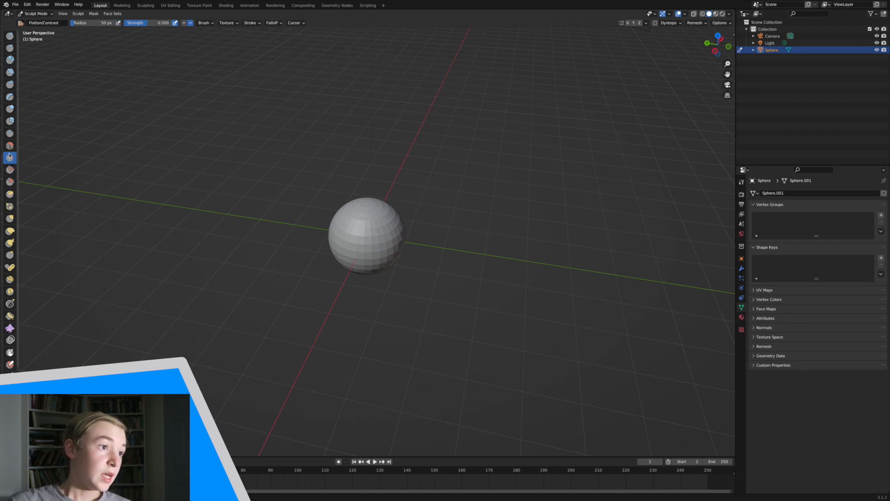
click(9, 145)
click(9, 121)
click(10, 109)
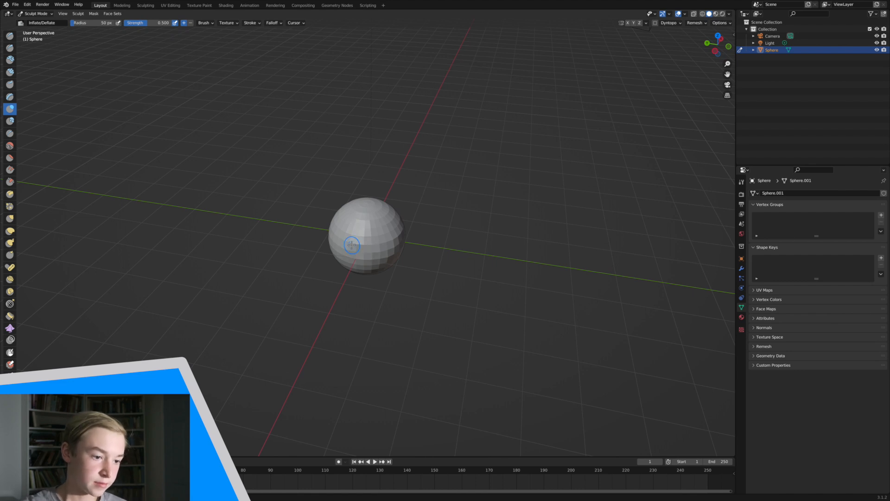
Set the Inflate/Deflate brush's strength to 1.000, enlarge its radius, and inflate the front of the sphere
drag(151, 22, 129, 23)
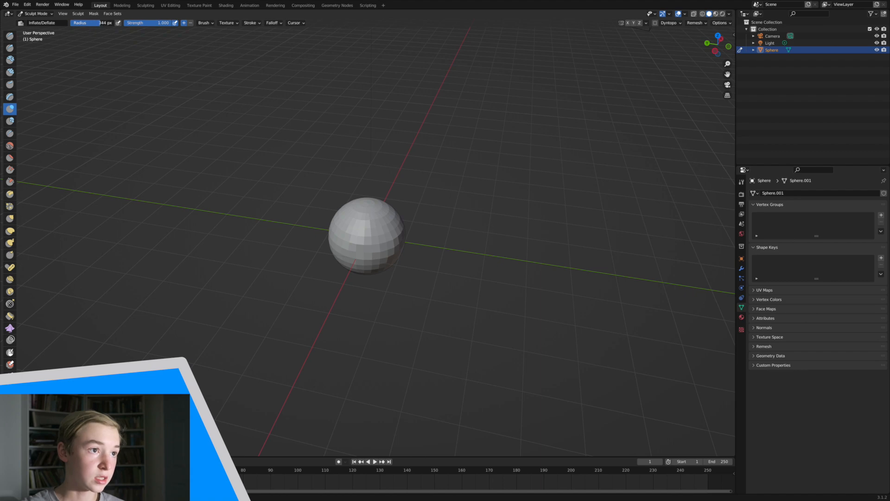
mouse_move(358, 235)
mouse_down()
mouse_move(399, 249)
mouse_move(337, 237)
mouse_up()
middle_drag(337, 237, 219, 199)
Try stretching the sphere with the large Snake Hook brush and undo the distorting strokes
click(10, 243)
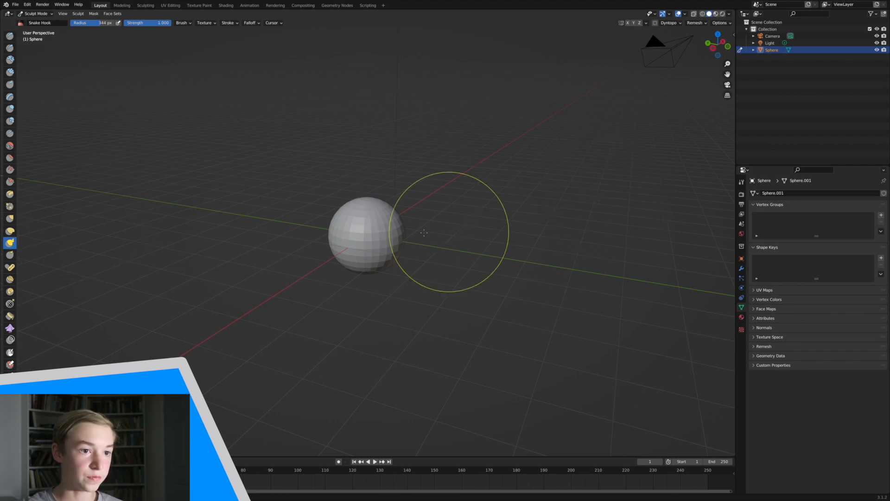
mouse_move(364, 229)
mouse_down()
mouse_move(356, 202)
mouse_move(298, 159)
mouse_move(190, 185)
mouse_move(185, 222)
mouse_move(440, 183)
mouse_up()
key(ctrl+z)
key(ctrl+z)
key(ctrl+z)
key(ctrl+z)
key(ctrl+z)
key(ctrl+z)
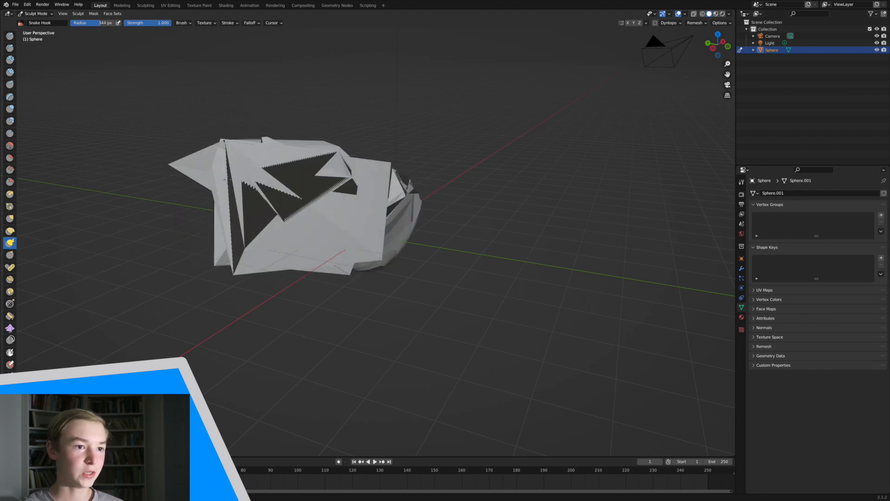
Pull one side of the sphere out into a long tapering tail with the Snake Hook brush
middle_drag(397, 128, 446, 169)
mouse_move(377, 233)
mouse_down()
mouse_move(501, 278)
mouse_move(524, 144)
mouse_up()
key(ctrl+z)
middle_drag(488, 190, 407, 208)
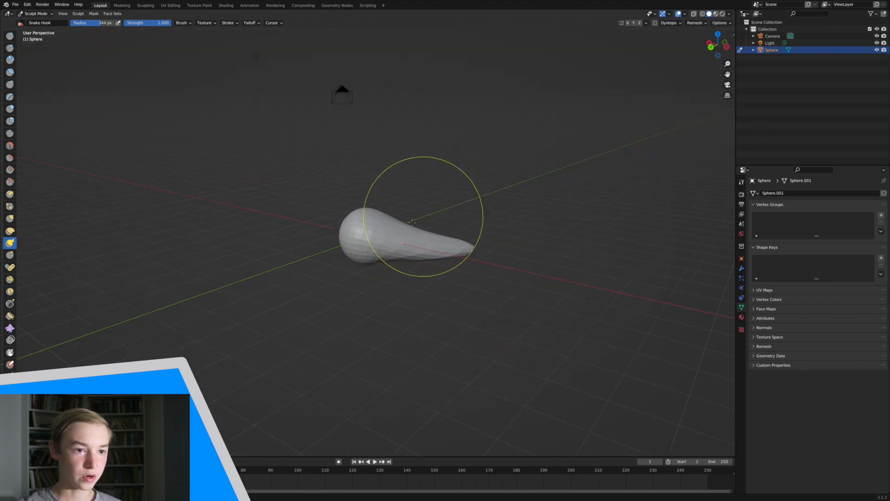
Reduce the Snake Hook radius to 68 px and pull one spike from the sphere's side and another from its top
key(f)
click(396, 240)
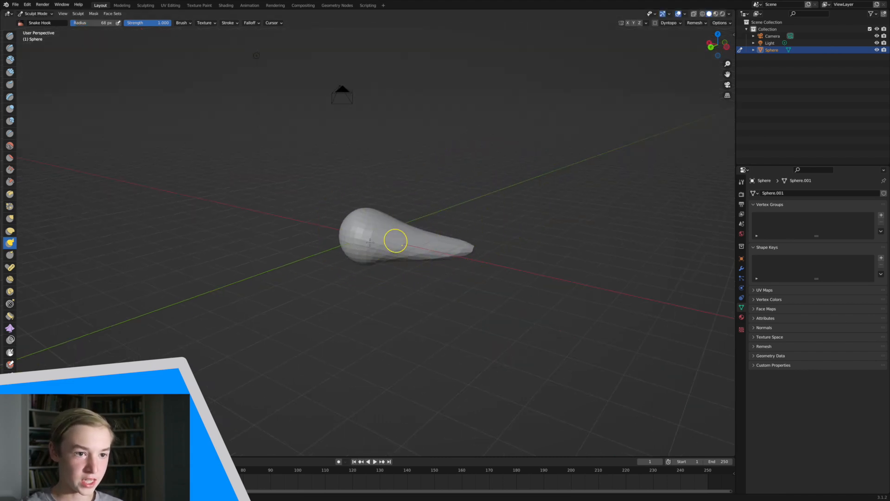
mouse_move(348, 238)
mouse_down()
mouse_move(288, 241)
mouse_move(252, 267)
mouse_up()
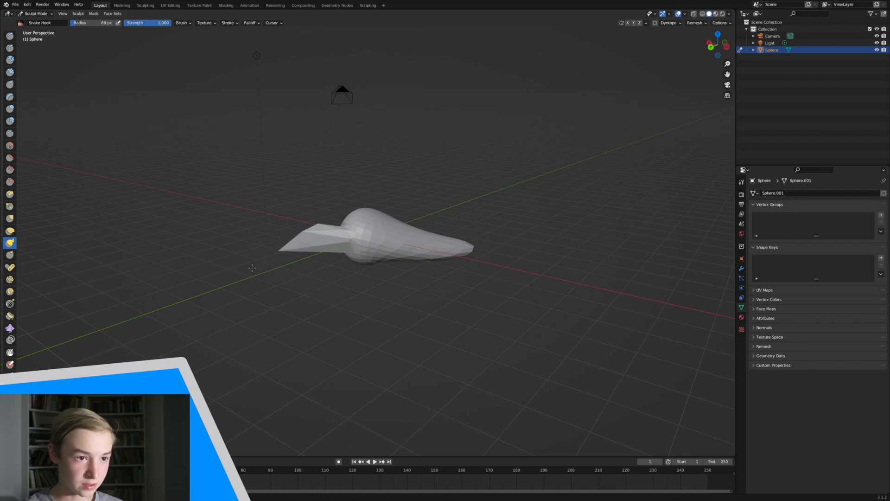
middle_drag(228, 280, 229, 280)
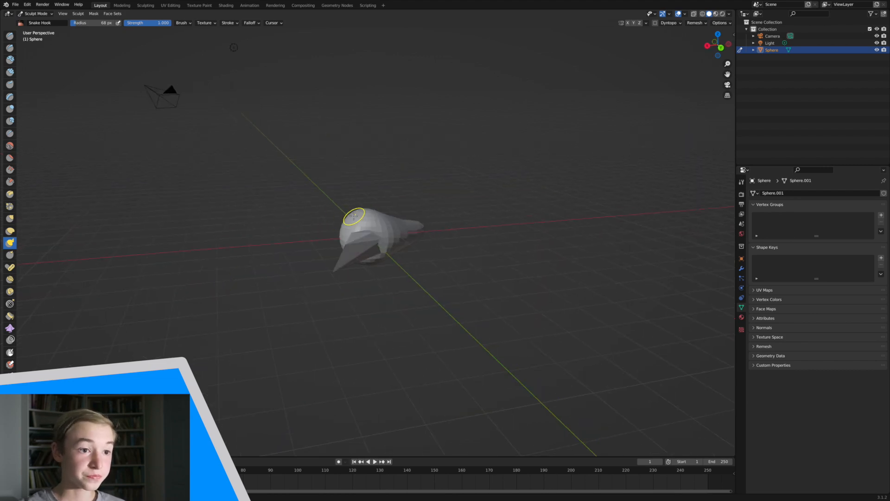
drag(353, 216, 329, 171)
Enlarge the Snake Hook brush radius and pull a second, wider spike up from the top of the sphere
key(f)
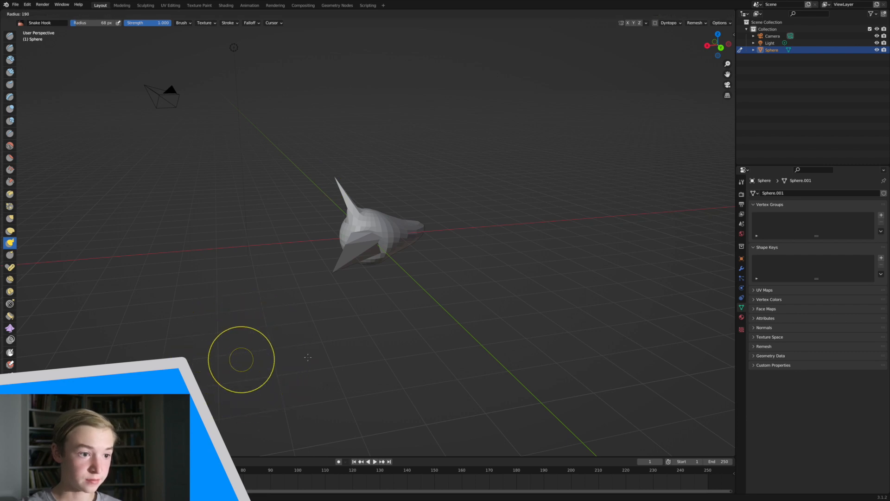
click(281, 352)
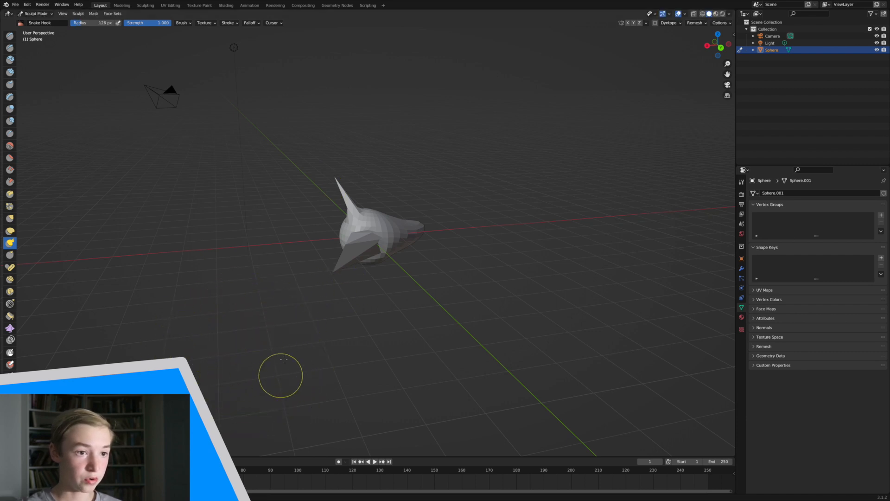
mouse_move(378, 219)
mouse_down()
mouse_move(397, 173)
mouse_move(418, 173)
mouse_up()
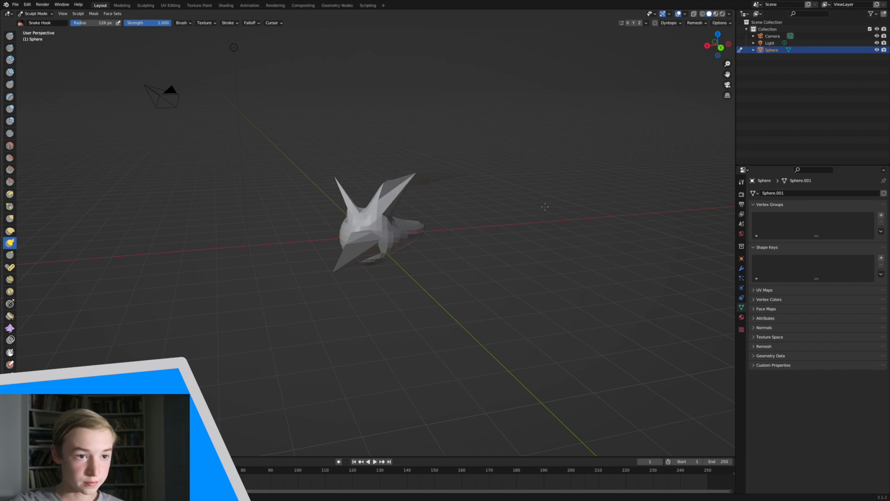
Undo all the Snake Hook strokes, including another trial upward pull, back to the plain sphere
key(ctrl+z)
key(ctrl+z)
key(ctrl+z)
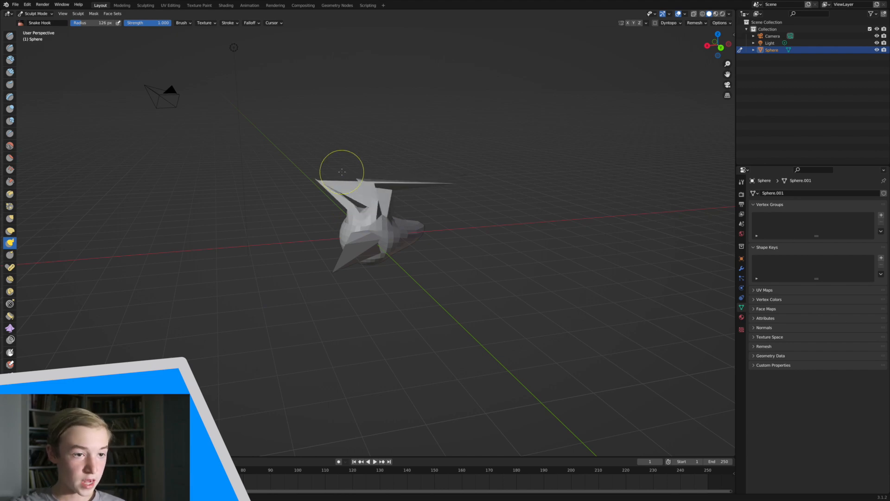
key(ctrl+z)
mouse_move(358, 181)
middle_down()
mouse_move(306, 181)
mouse_move(465, 235)
middle_up()
key(ctrl+z)
mouse_move(369, 236)
mouse_down()
mouse_move(453, 224)
mouse_move(356, 133)
mouse_up()
key(ctrl+z)
key(ctrl+z)
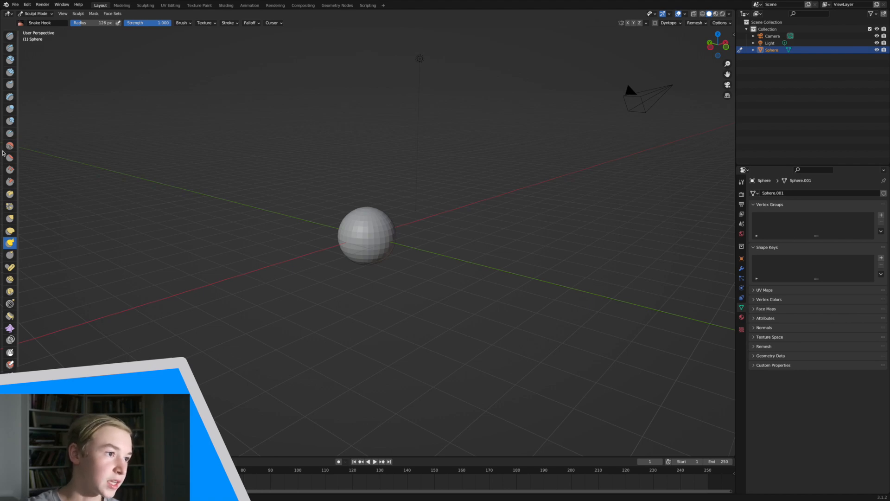
Try swelling a bulge on one side of the sphere with the Inflate/Deflate brush, and undo it
click(11, 109)
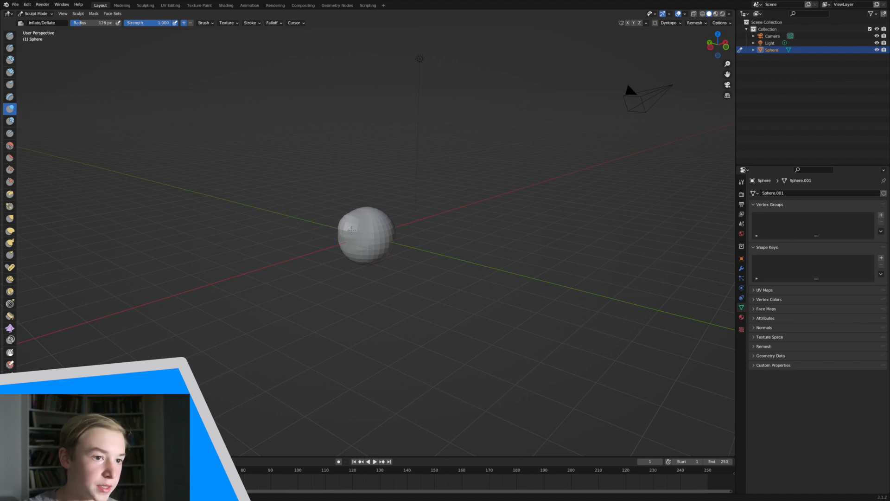
drag(356, 228, 350, 220)
middle_drag(340, 214, 337, 214)
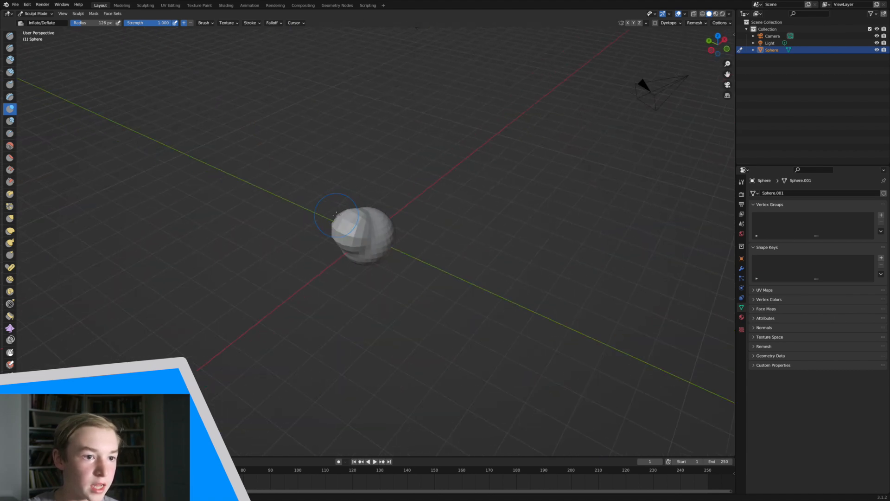
drag(355, 228, 331, 224)
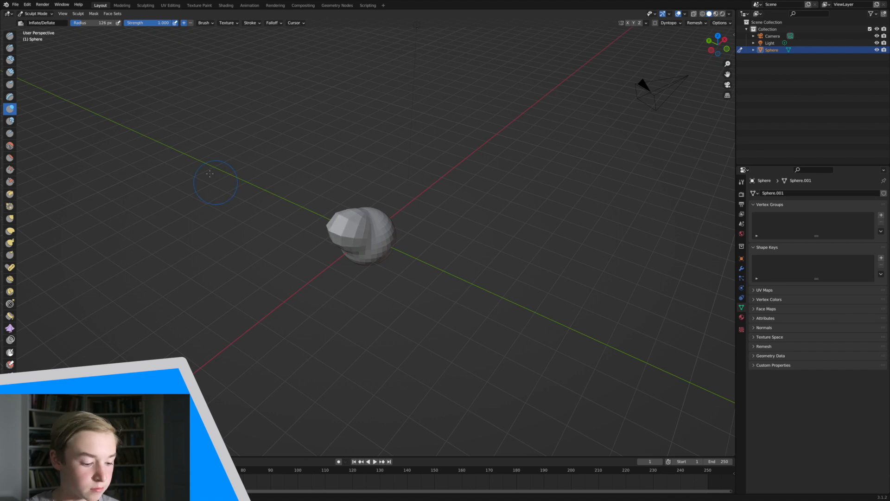
key(ctrl+z)
key(ctrl+z)
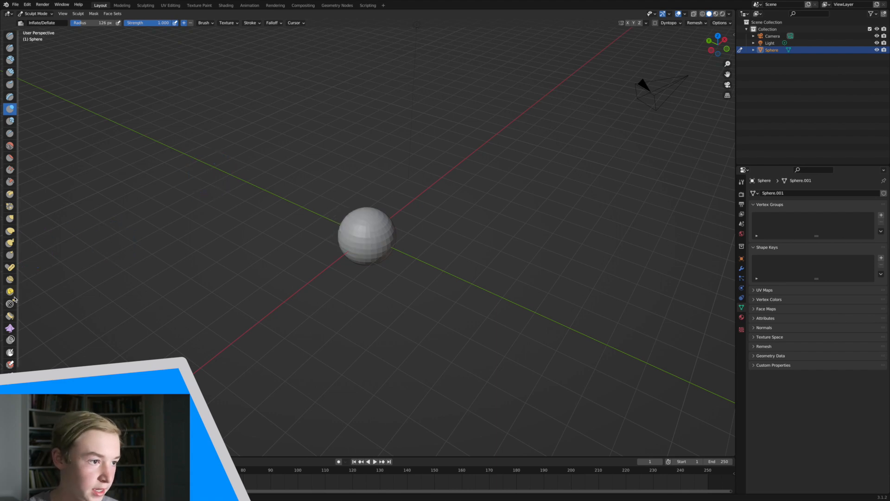
Activate the Cloth brush, set its radius to 500 px, and try a stroke on the sphere
click(9, 328)
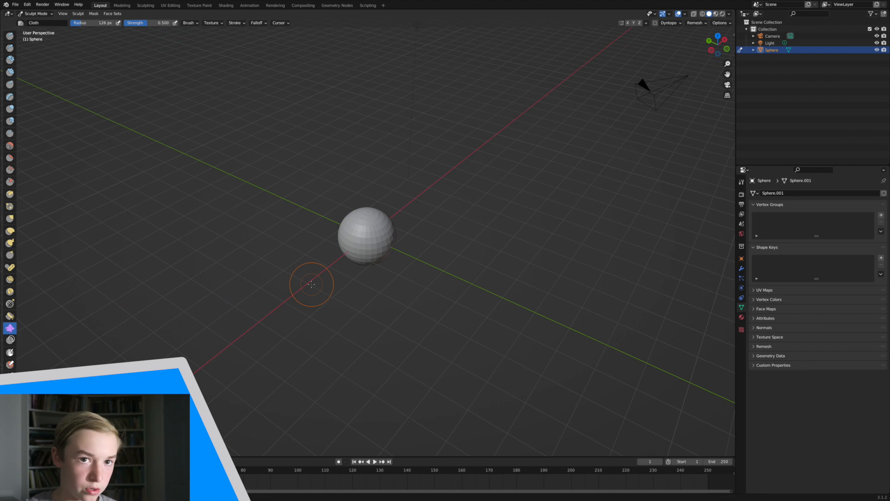
drag(728, 64, 728, 51)
key(f)
click(391, 249)
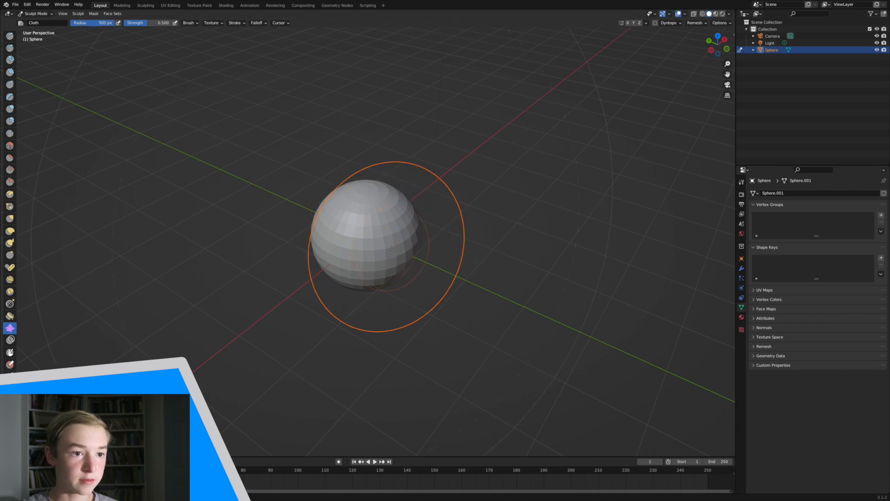
drag(390, 298, 474, 267)
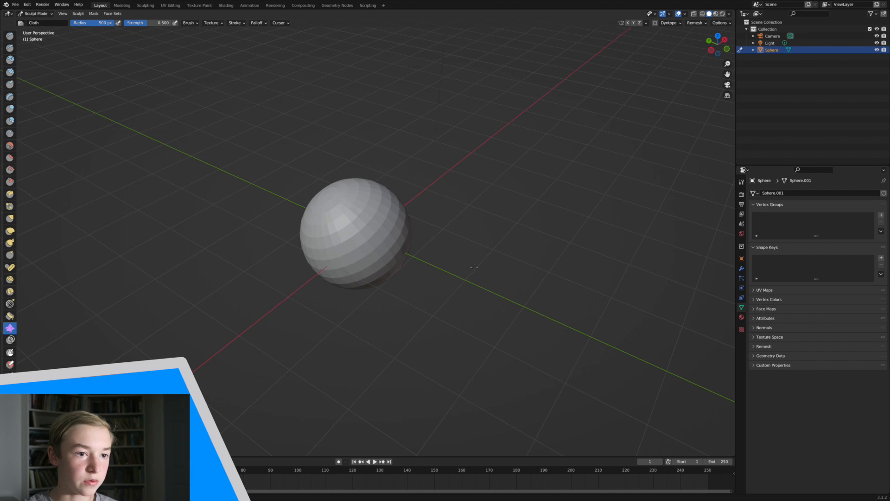
Reduce the Cloth brush radius to 192 px and undo the cloth strokes made on the sphere
key(f)
click(371, 255)
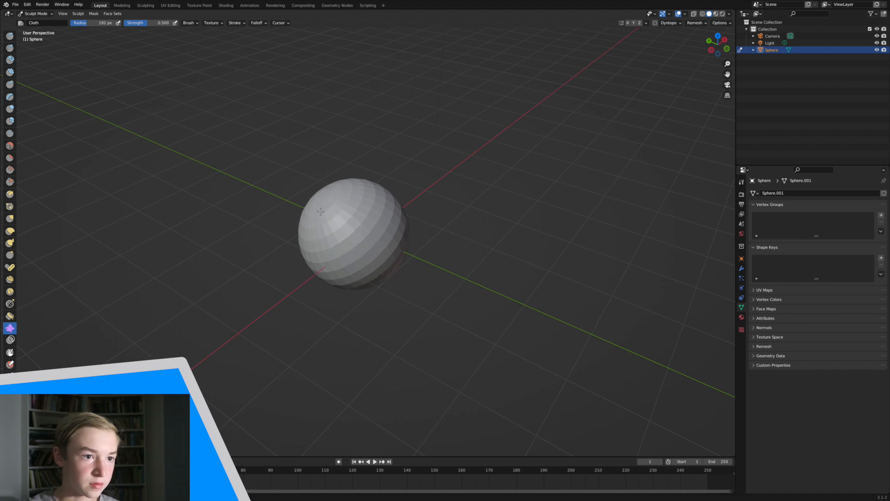
middle_drag(340, 225, 433, 198)
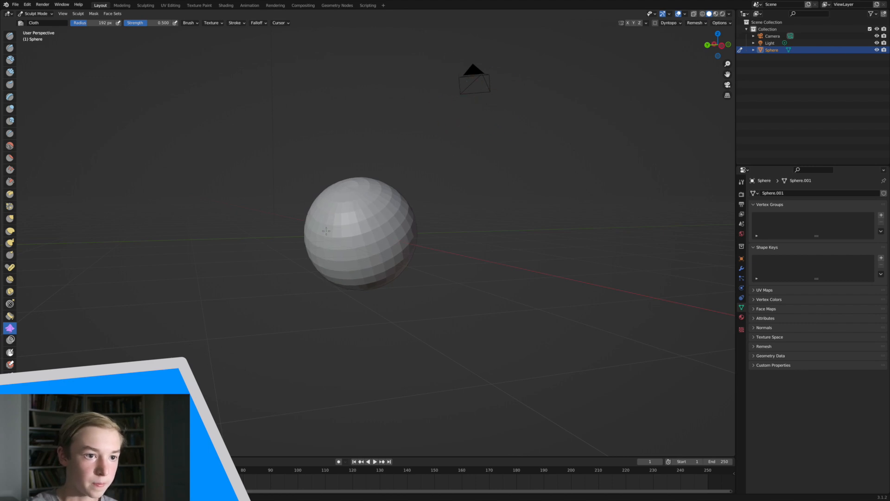
middle_drag(352, 239, 354, 239)
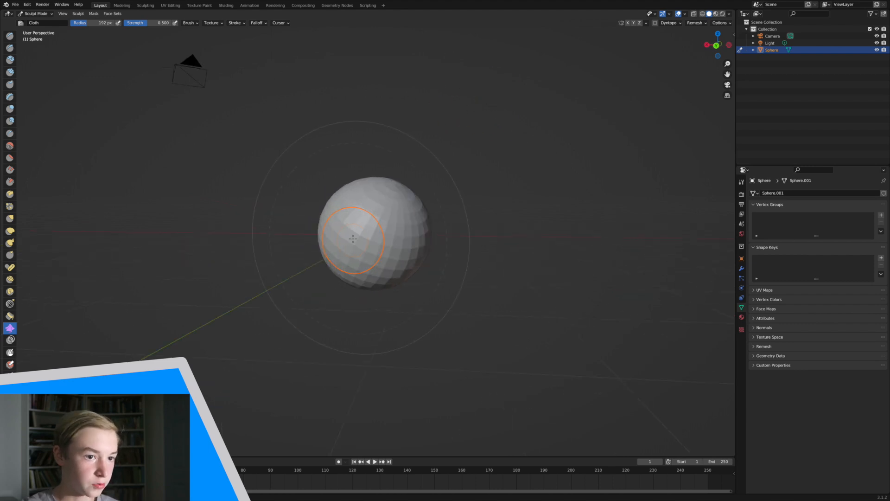
key(ctrl+z)
key(ctrl+z)
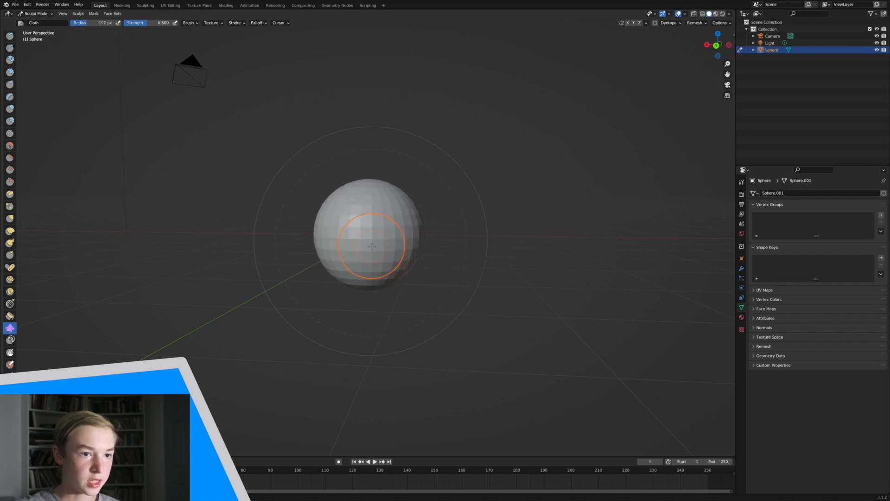
key(ctrl+z)
Return to Object Mode and delete the sphere from the scene
middle_drag(433, 242, 475, 221)
click(476, 221)
click(403, 237)
right_click(497, 248)
click(497, 248)
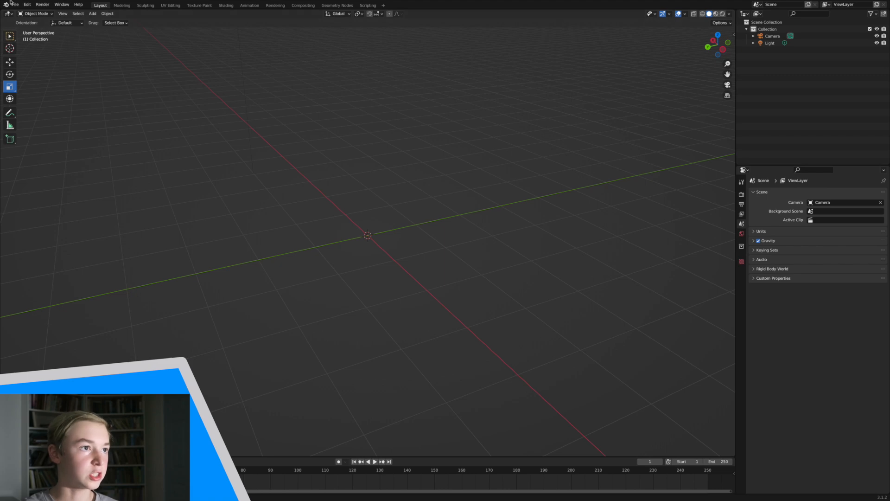
Add a plane mesh at the scene's origin and select it
click(93, 14)
mouse_move(100, 21)
click(166, 23)
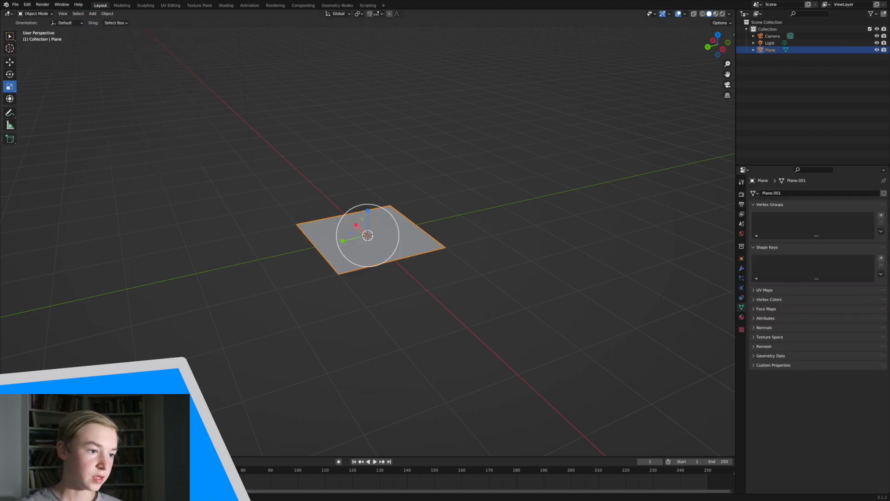
click(390, 306)
click(398, 231)
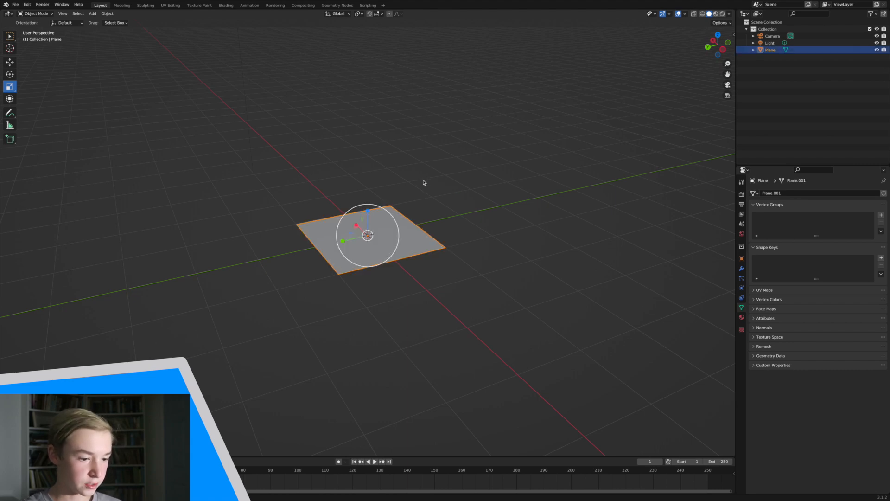
Enter Edit Mode on the plane and subdivide it repeatedly into a dense grid of faces
key(Tab)
click(440, 239)
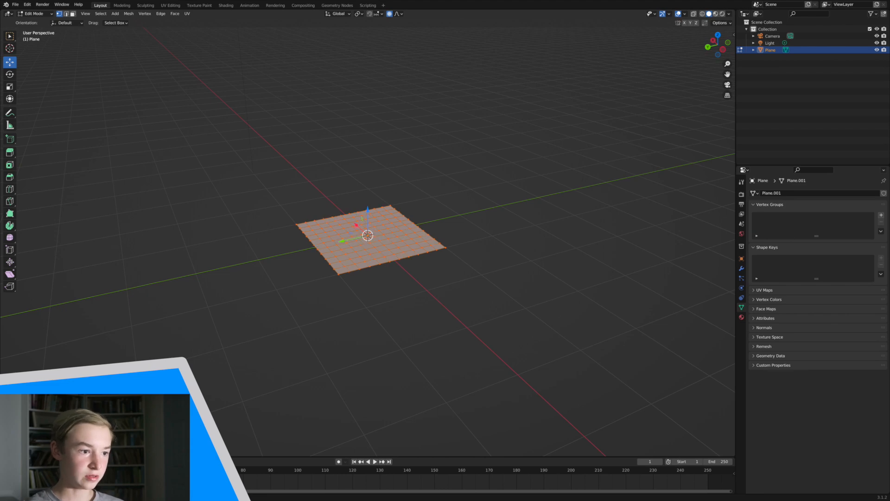
right_click(245, 351)
right_click(252, 345)
click(251, 346)
Check the subdivided plane in Object Mode and Edit Mode, and switch it to Sculpt Mode
key(Tab)
middle_drag(462, 231, 461, 229)
key(Tab)
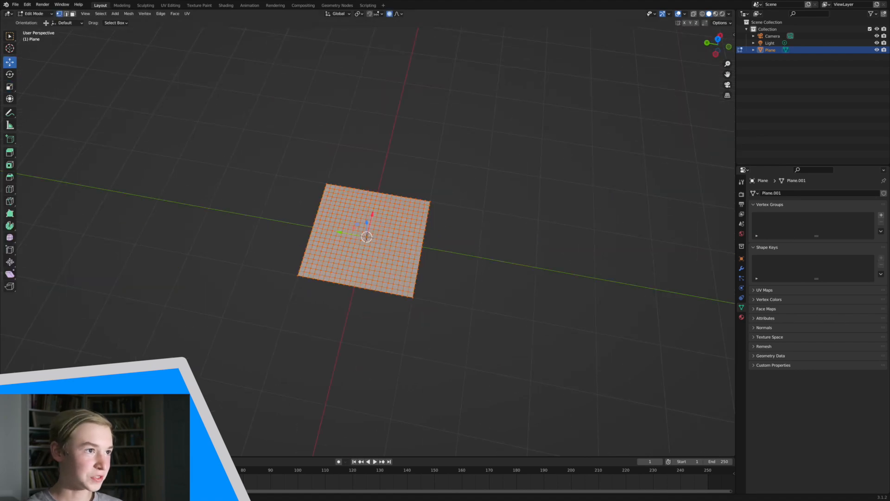
click(33, 13)
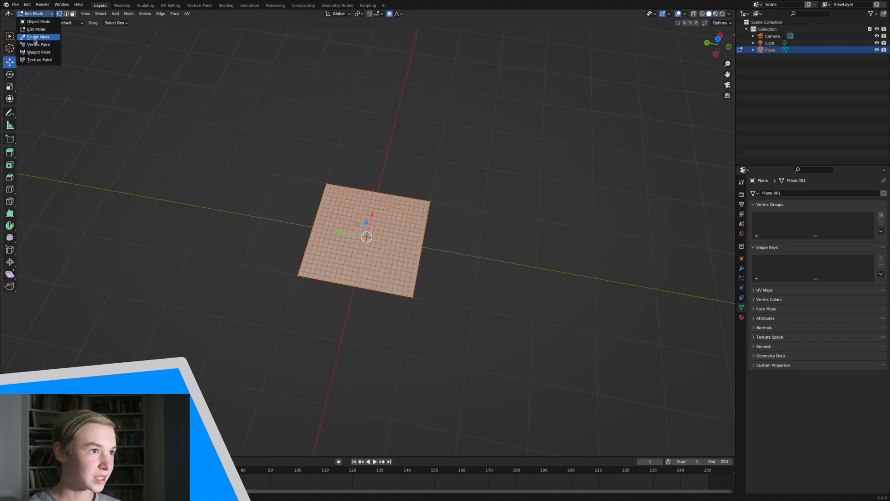
click(33, 39)
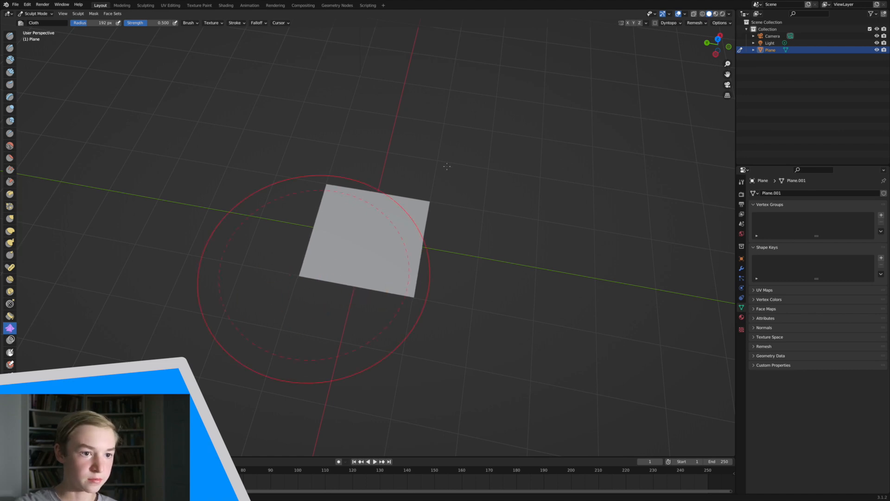
Wrinkle the plane into fabric-like folds with several Cloth brush strokes from different sides
drag(448, 211, 446, 214)
middle_drag(564, 205, 278, 228)
drag(279, 229, 322, 238)
drag(389, 236, 427, 254)
drag(373, 239, 413, 249)
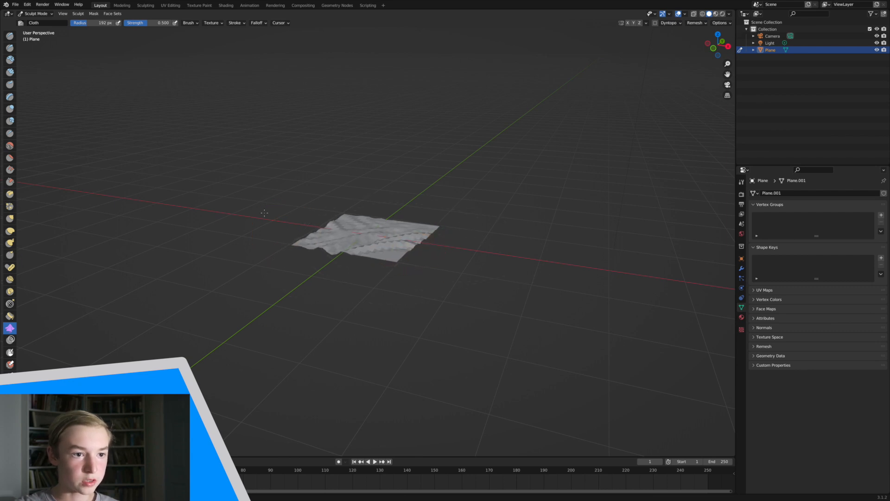
drag(310, 247, 365, 241)
drag(388, 332, 382, 267)
middle_drag(383, 171, 382, 199)
mouse_move(382, 199)
mouse_down()
mouse_move(333, 266)
mouse_move(374, 189)
mouse_move(360, 237)
mouse_move(330, 261)
mouse_up()
middle_drag(330, 257, 366, 252)
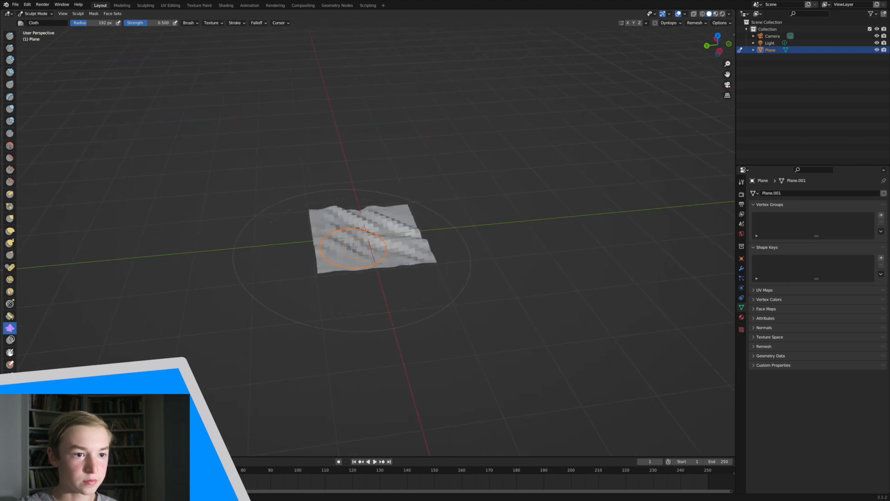
Return the wrinkled plane to Object Mode and delete it
key(Tab)
key(Tab)
click(35, 13)
click(37, 17)
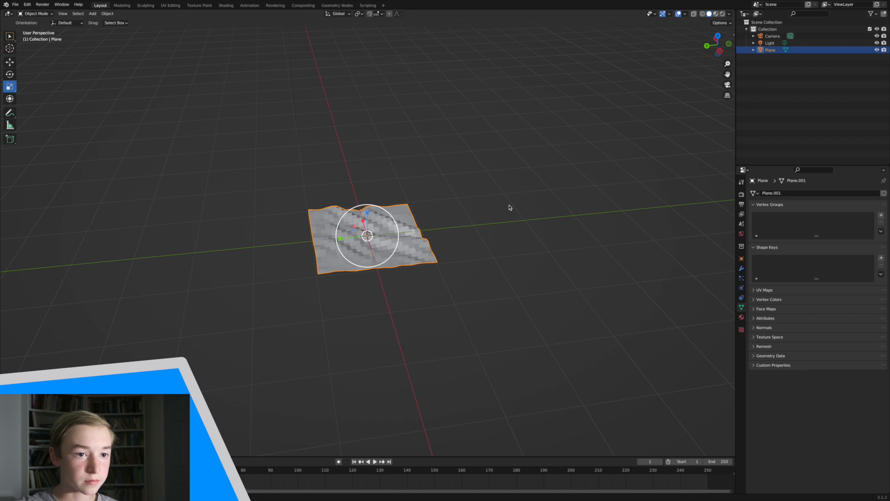
middle_drag(509, 207, 486, 210)
right_click(486, 210)
click(493, 209)
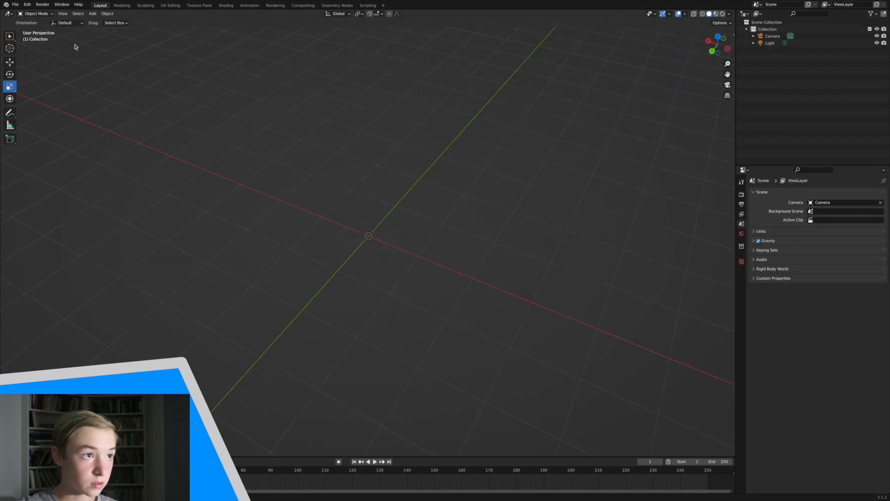
Add a UV sphere mesh at the scene origin and deselect it
click(92, 13)
mouse_move(107, 21)
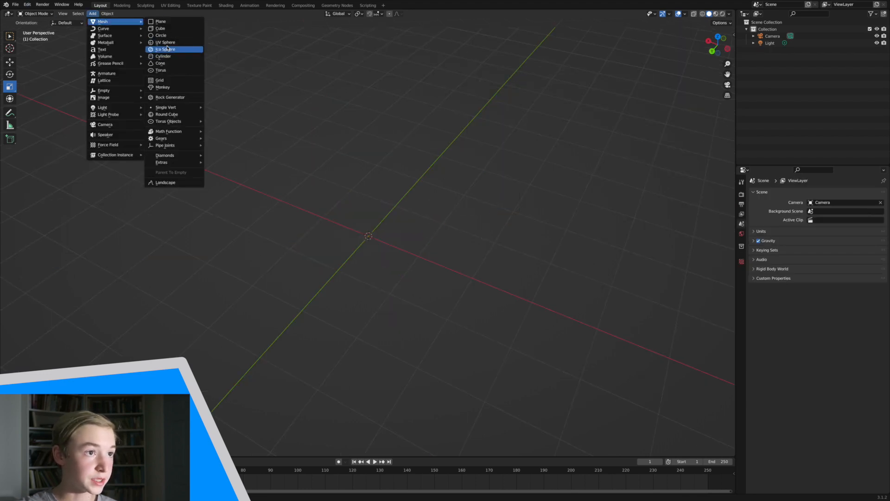
click(166, 42)
middle_drag(218, 80, 370, 227)
click(396, 169)
Examine the sphere through the scene camera, switching between camera and perspective views, with the sphere selected
click(727, 84)
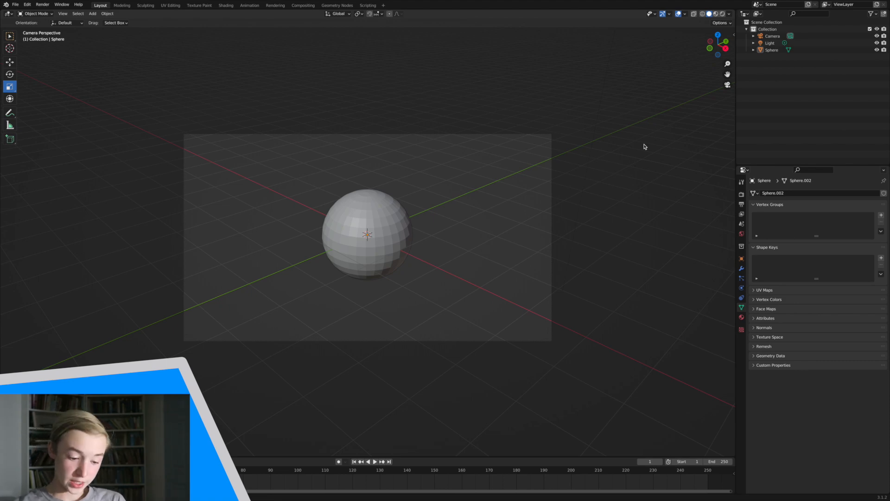
click(339, 214)
middle_drag(339, 214, 383, 211)
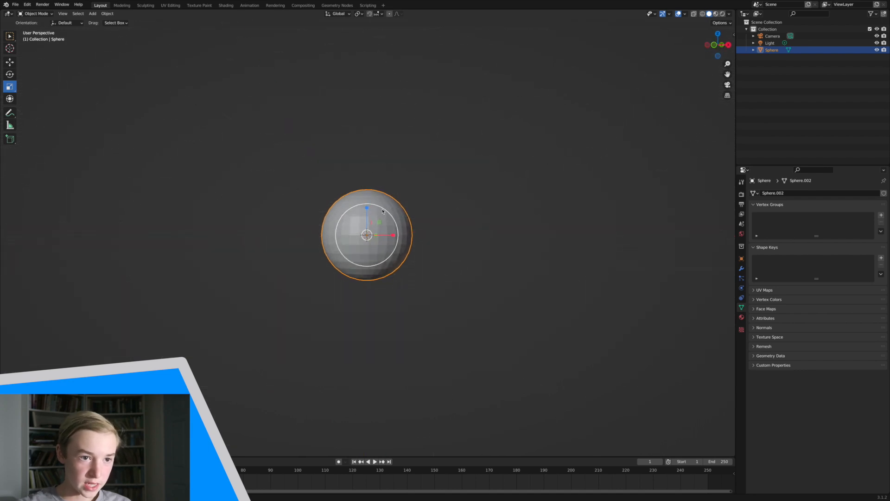
click(727, 85)
click(418, 199)
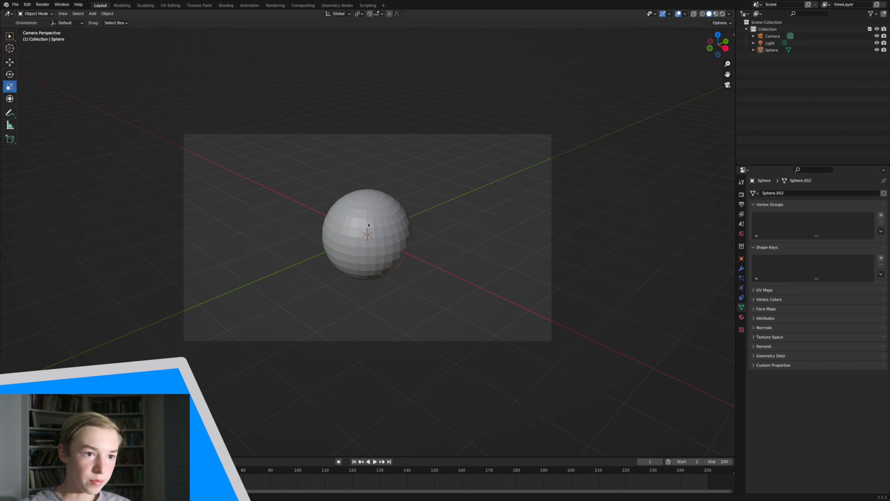
click(346, 244)
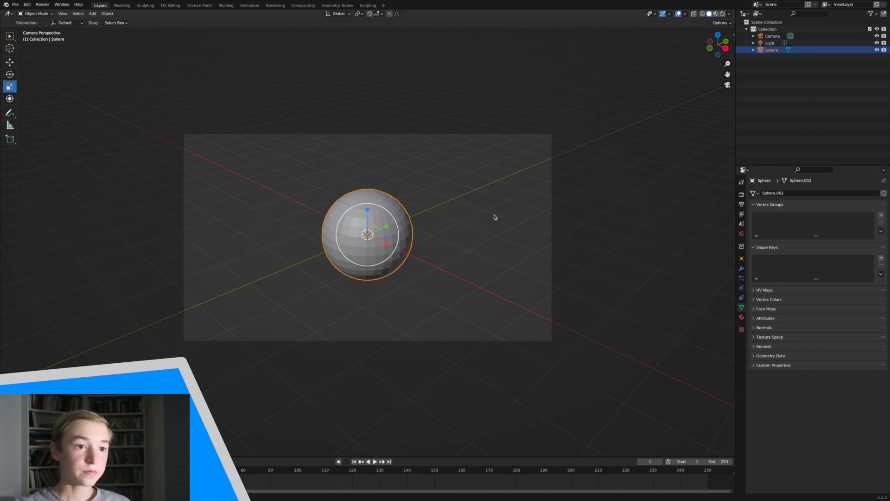
key(KP_0)
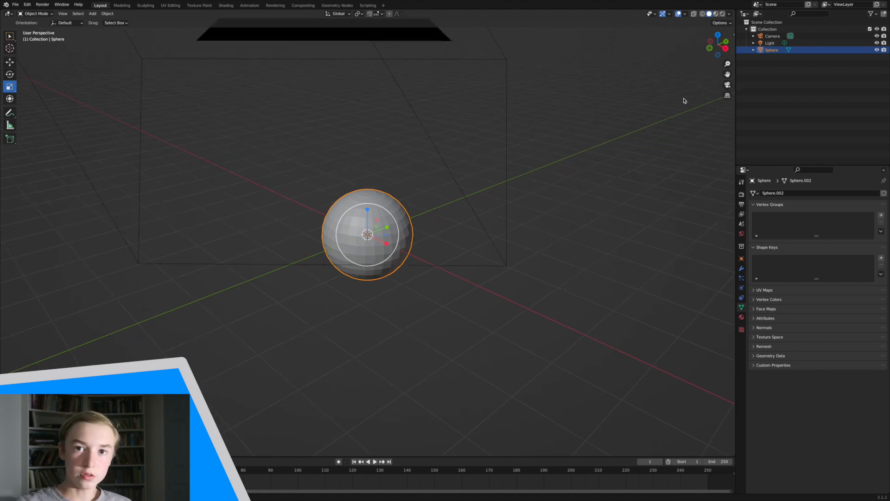
click(727, 85)
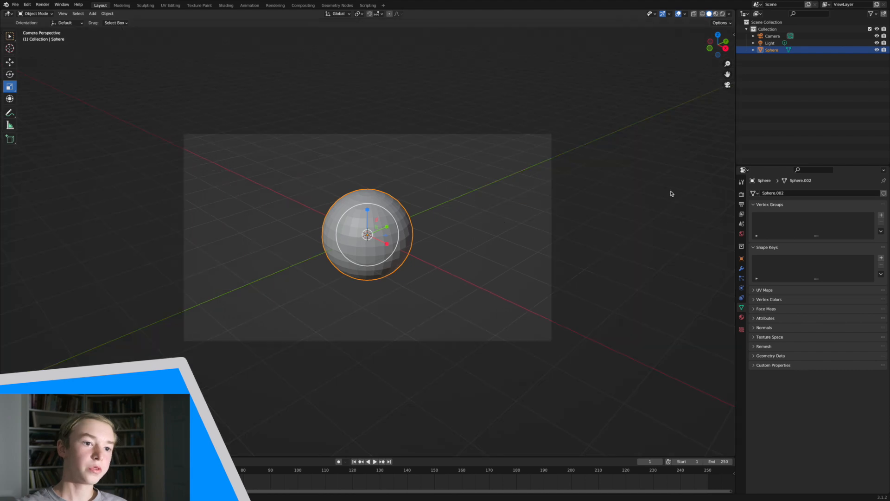
click(663, 230)
key(KP_0)
click(728, 85)
click(399, 217)
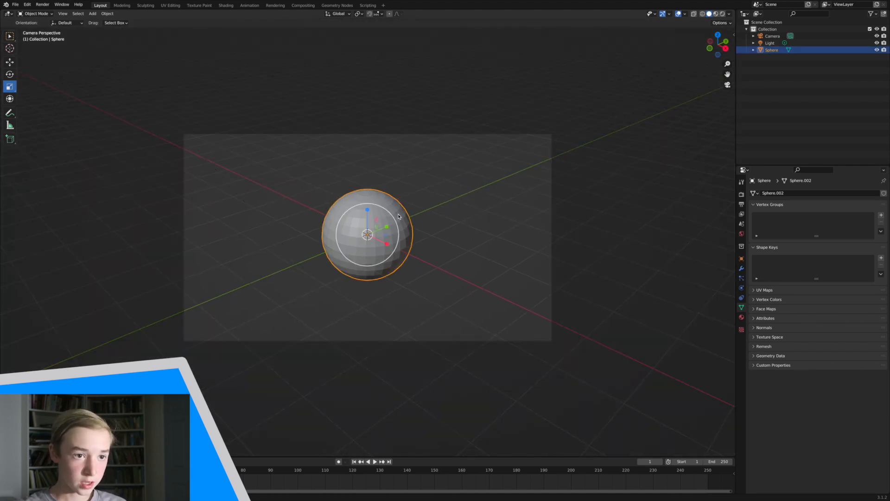
Apply Shade Smooth to the sphere and inspect its surface up close
right_click(435, 195)
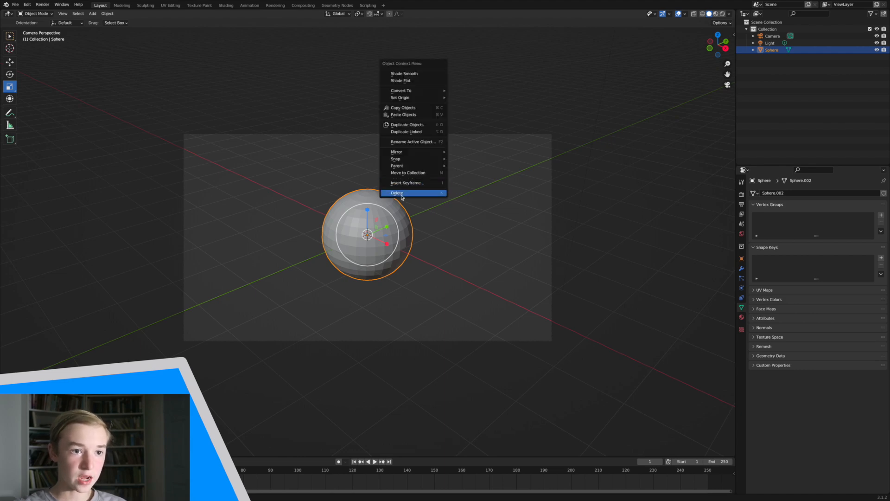
click(411, 75)
click(411, 76)
key(KP_0)
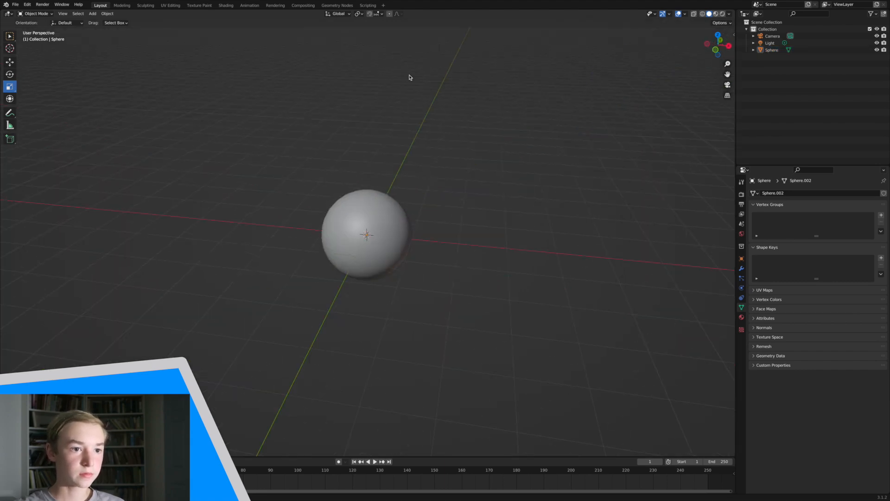
middle_drag(413, 78, 455, 93)
drag(728, 64, 727, 86)
middle_drag(566, 185, 577, 180)
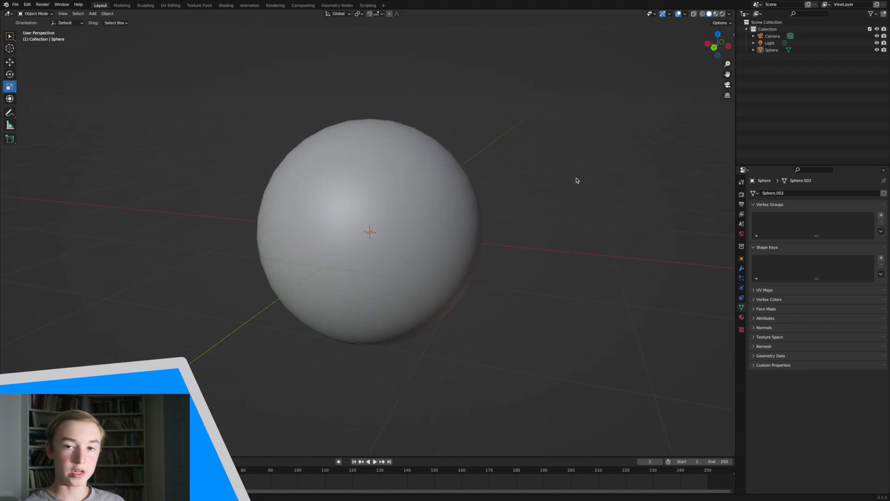
Set the sphere's shading to Shade Flat
click(432, 215)
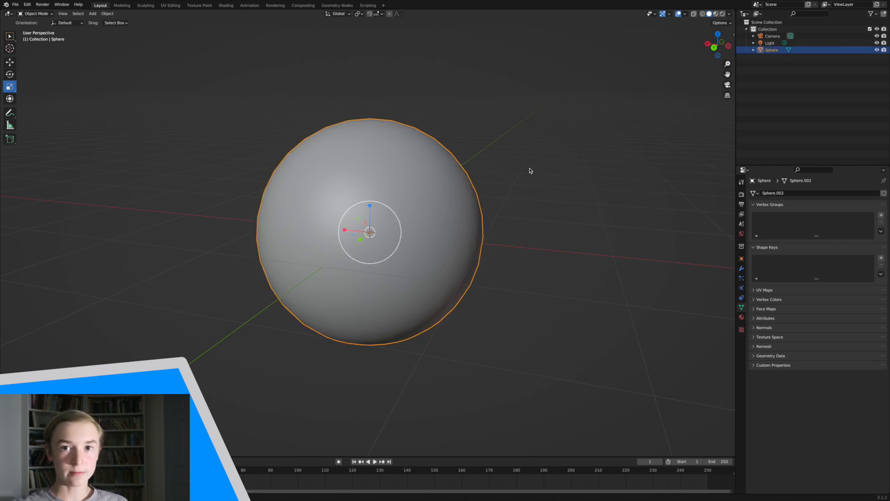
middle_drag(457, 138, 461, 141)
drag(727, 64, 726, 68)
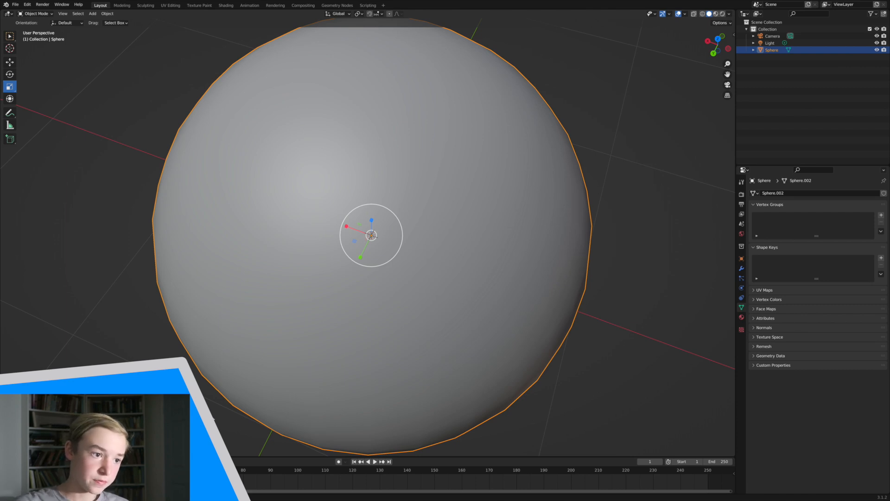
right_click(282, 333)
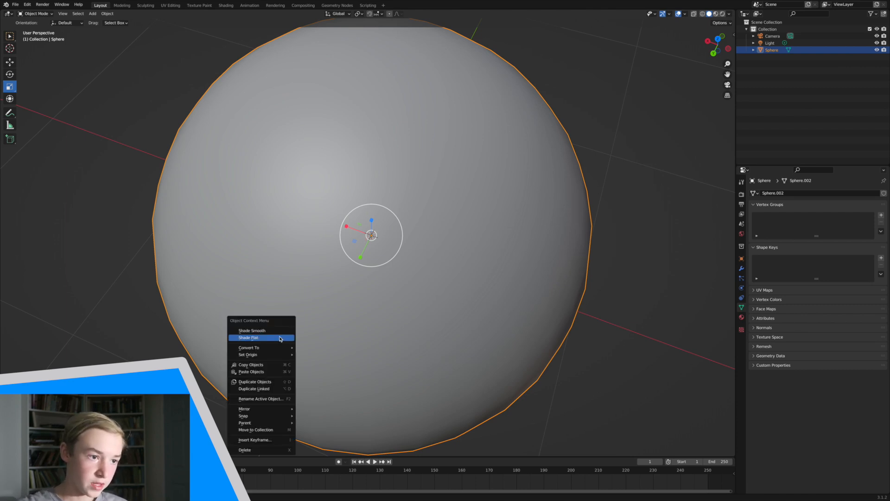
click(280, 338)
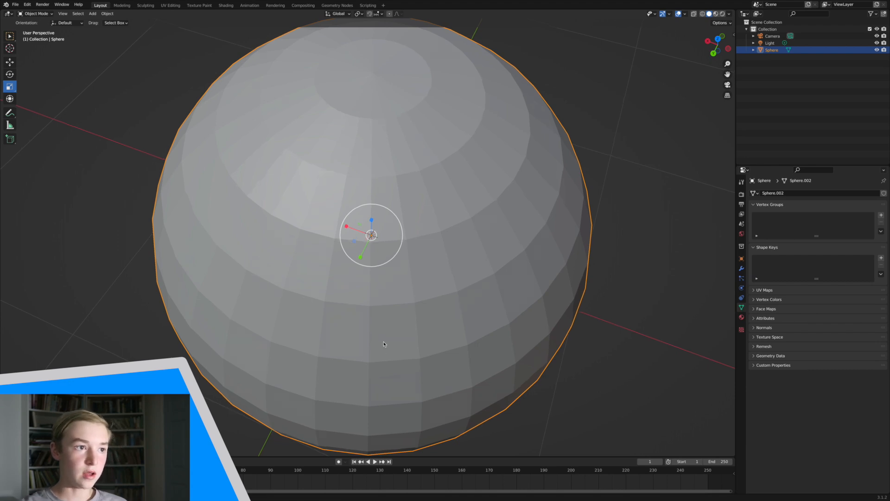
middle_drag(383, 344, 387, 337)
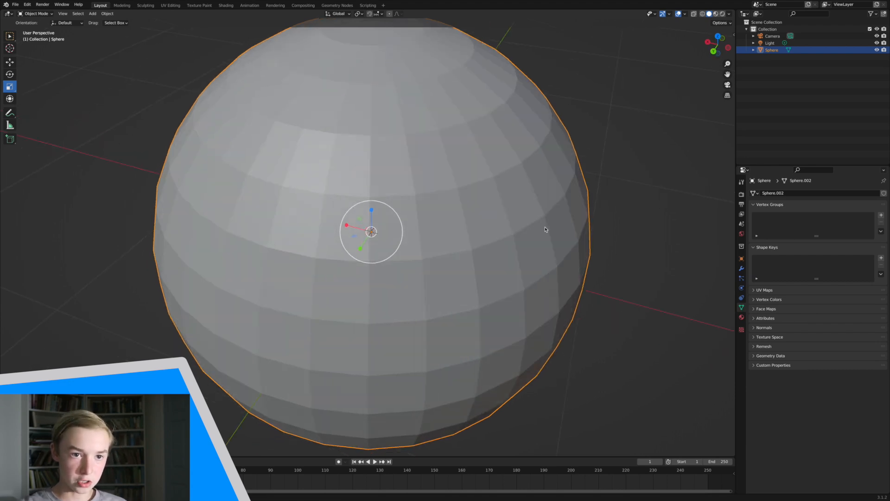
Apply Shade Smooth to the flat-shaded sphere again and deselect it
right_click(603, 170)
click(602, 164)
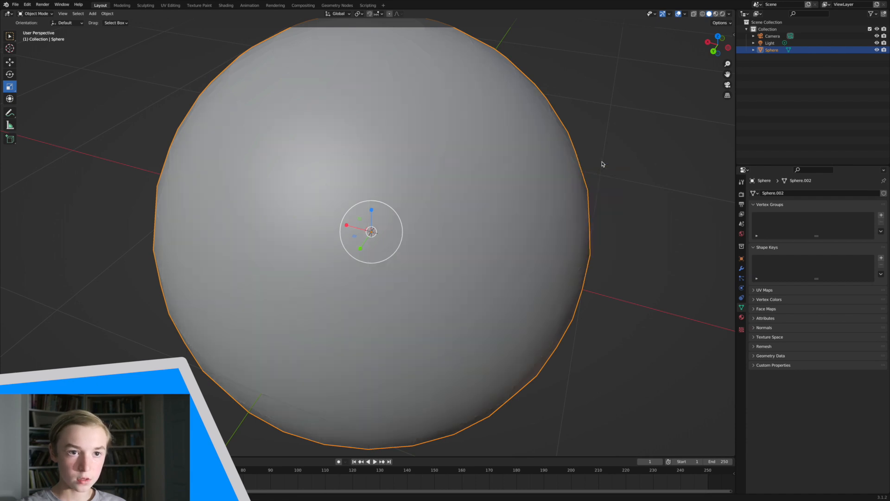
middle_drag(601, 166, 679, 103)
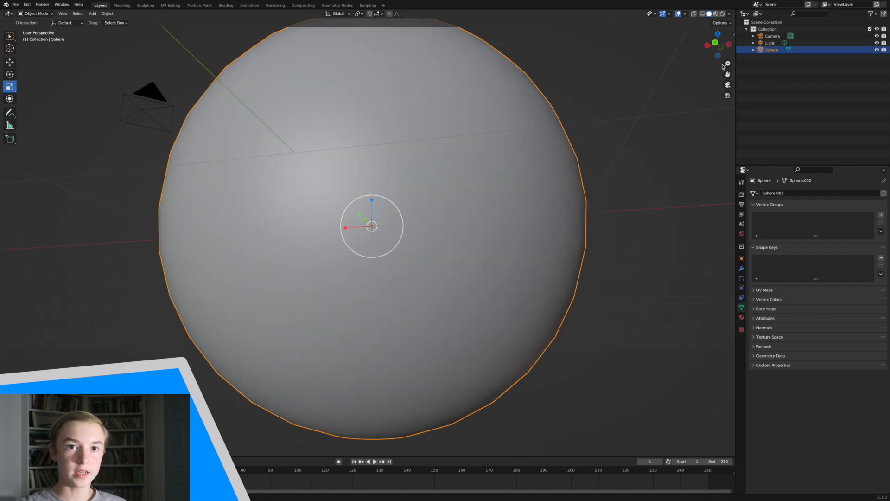
drag(727, 64, 621, 150)
click(621, 148)
middle_drag(611, 150, 617, 151)
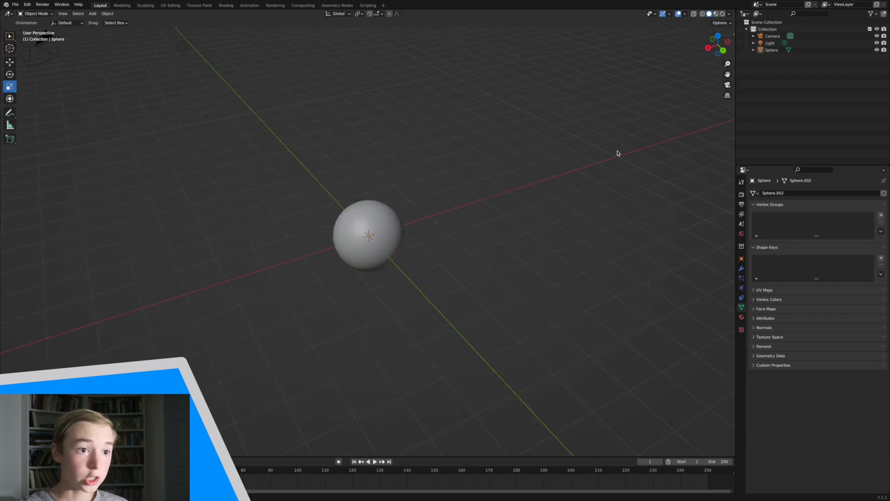
Add a Subdivision Surface modifier to the sphere
click(389, 234)
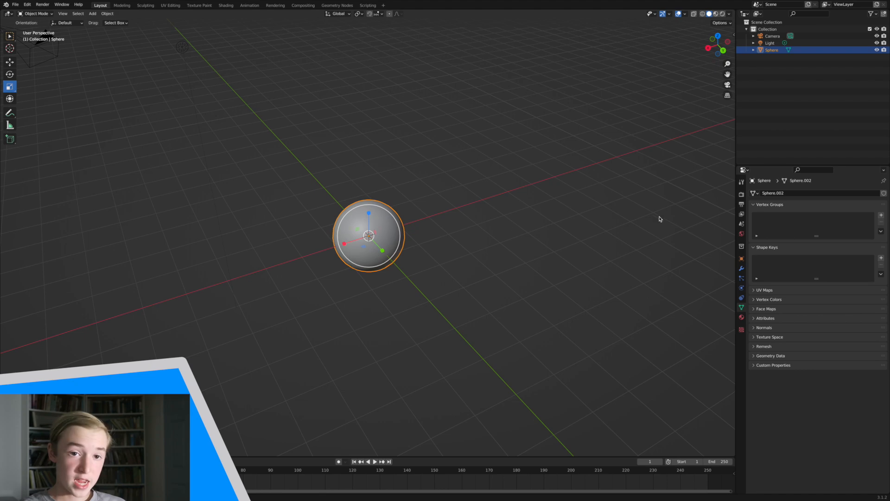
click(742, 268)
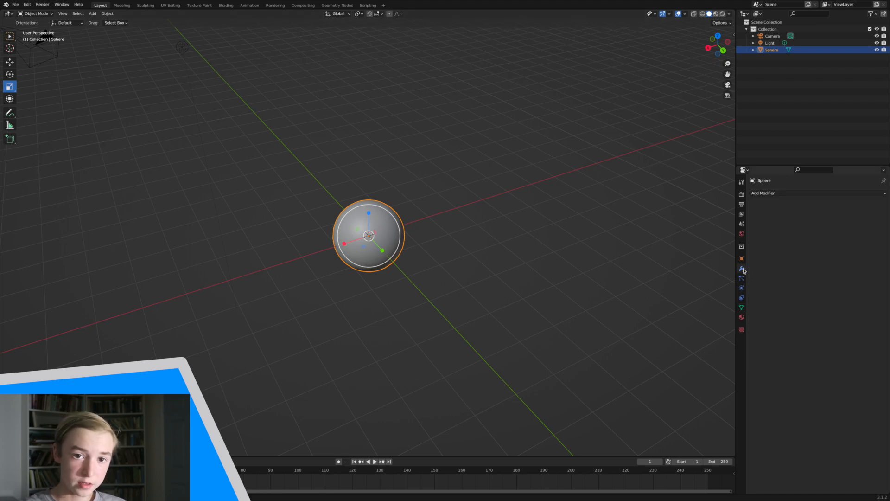
click(780, 193)
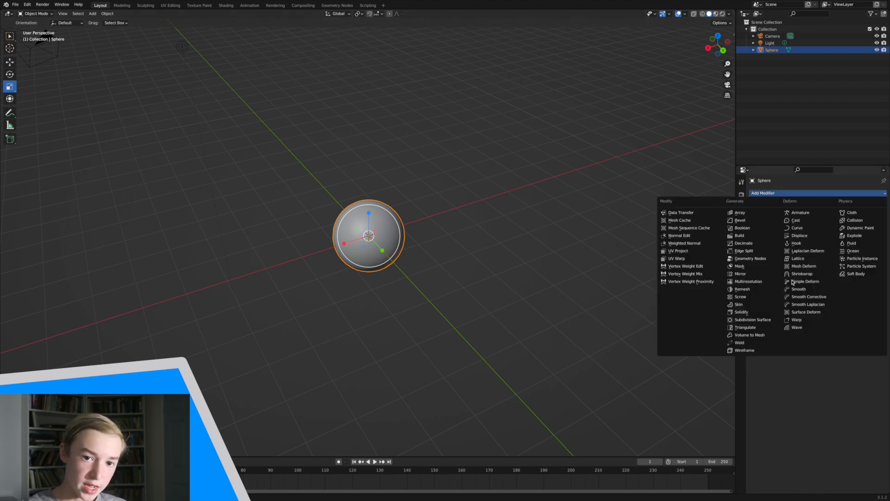
click(768, 322)
scroll(498, 290, left, 5)
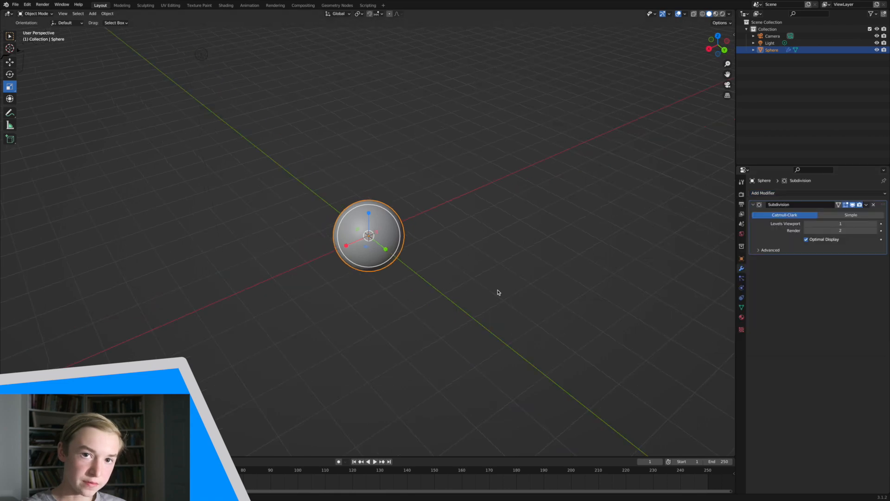
Inspect the subdivided sphere's mesh density in Wireframe viewport shading from several angles
click(702, 13)
scroll(639, 121, down, 5)
scroll(639, 121, down, 5)
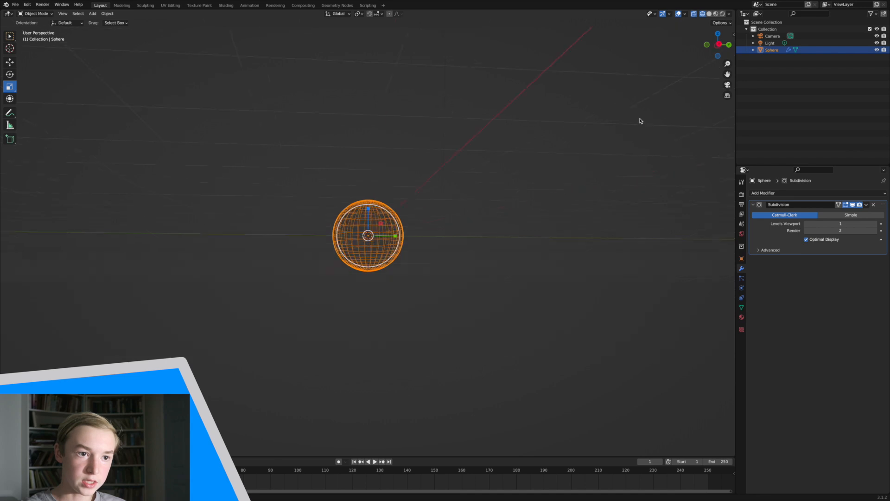
scroll(636, 124, up, 10)
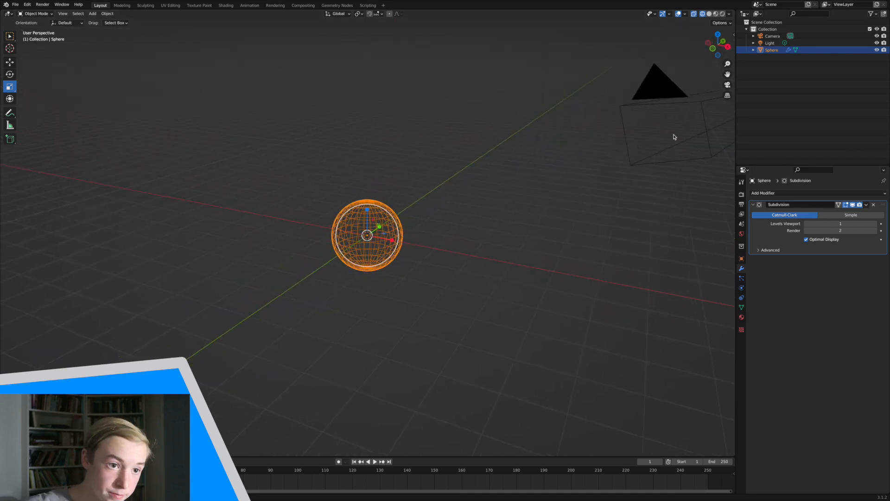
Remove the Subdivision modifier from the sphere and return the viewport to Solid shading
right_click(493, 85)
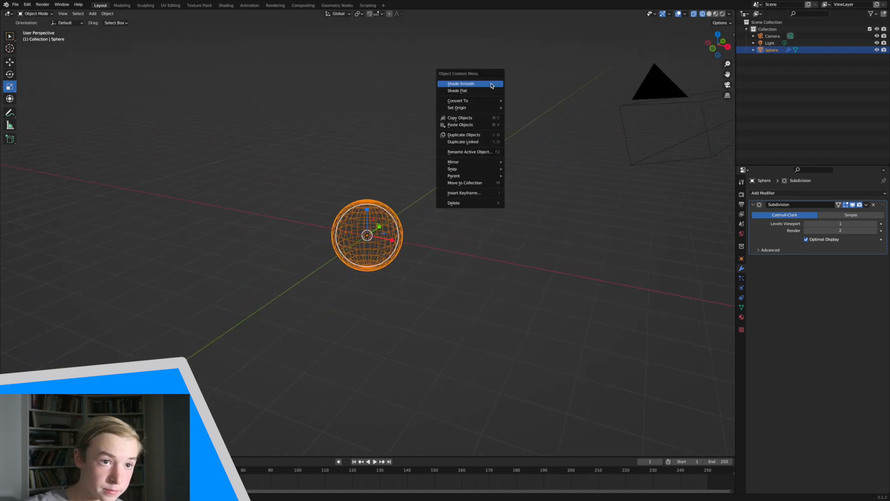
click(873, 204)
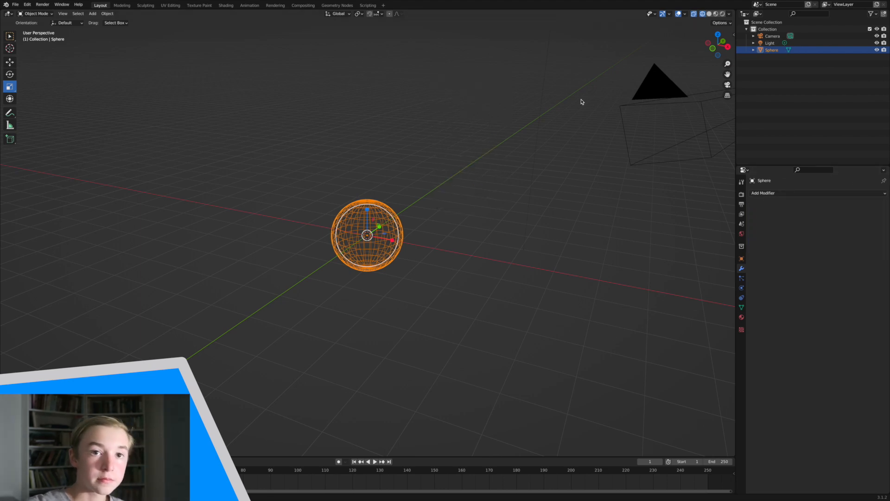
click(709, 14)
middle_drag(402, 188, 454, 192)
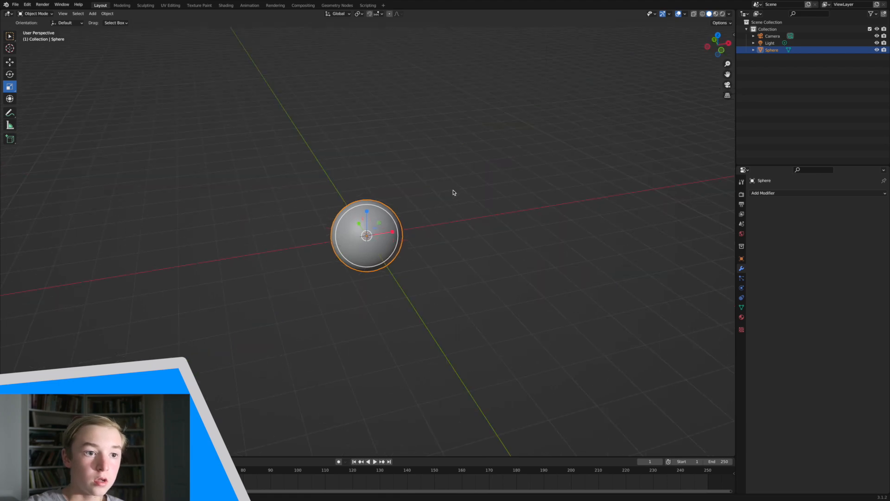
click(457, 188)
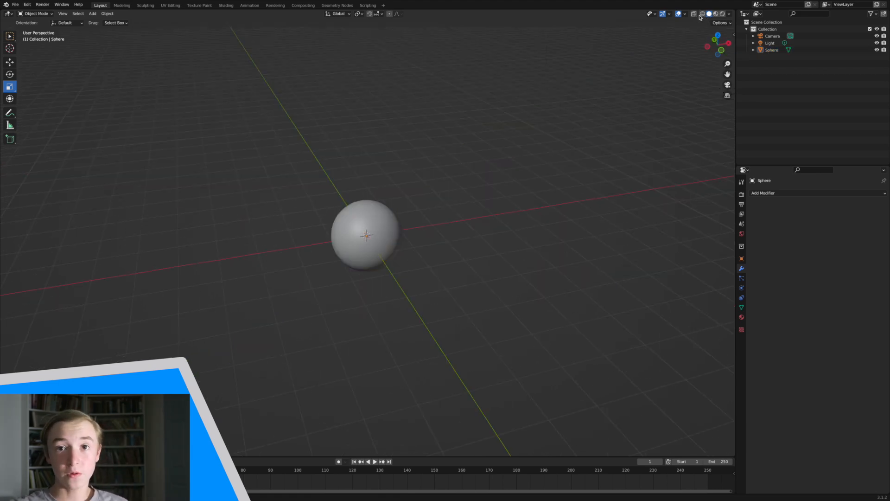
Examine the smooth sphere from several sides together with the scene's camera and light
click(728, 85)
middle_drag(421, 184, 509, 122)
drag(727, 64, 644, 145)
scroll(644, 145, right, 5)
scroll(644, 146, right, 6)
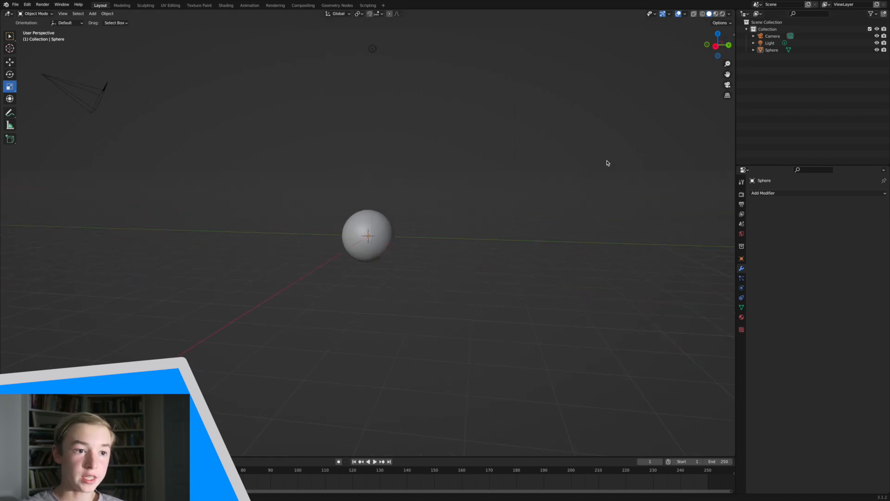
click(382, 237)
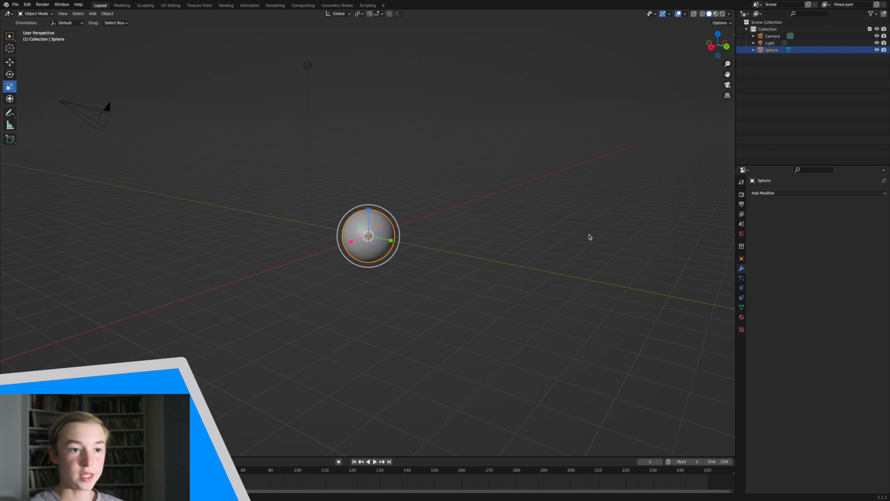
scroll(455, 268, right, 5)
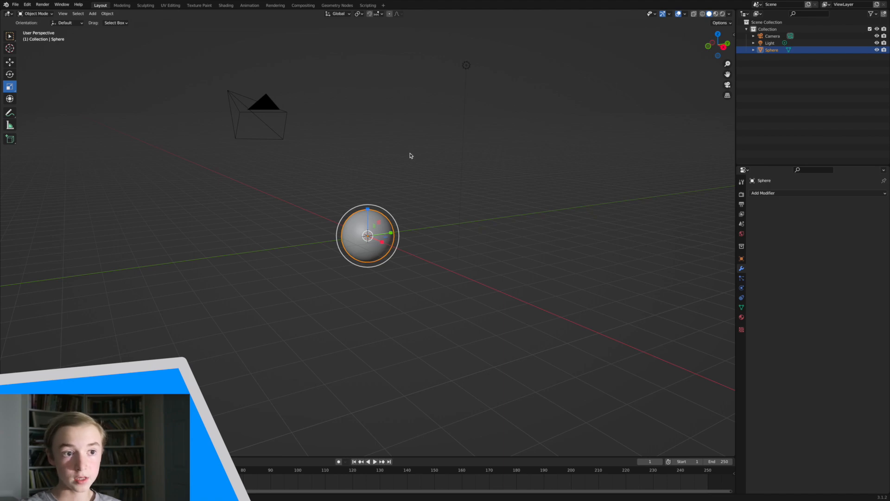
scroll(416, 158, left, 5)
scroll(416, 158, up, 5)
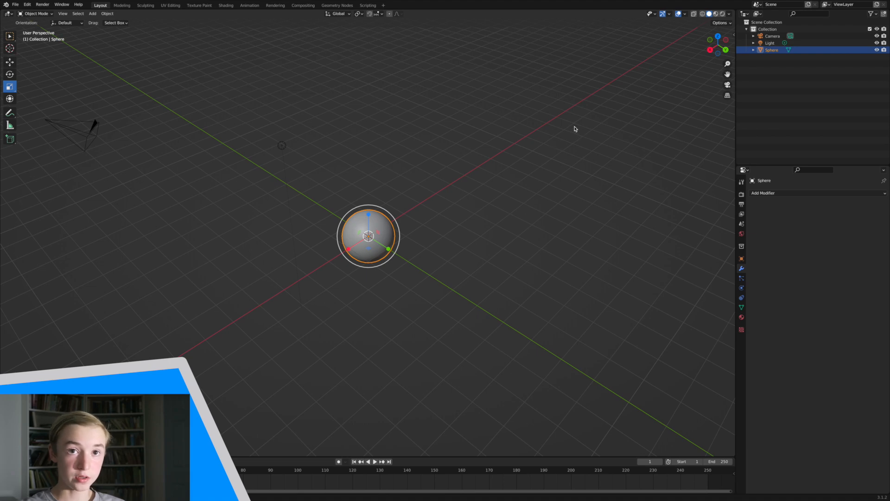
Compare the sphere in Wireframe, Solid and Material Preview viewport shading
click(703, 14)
click(709, 14)
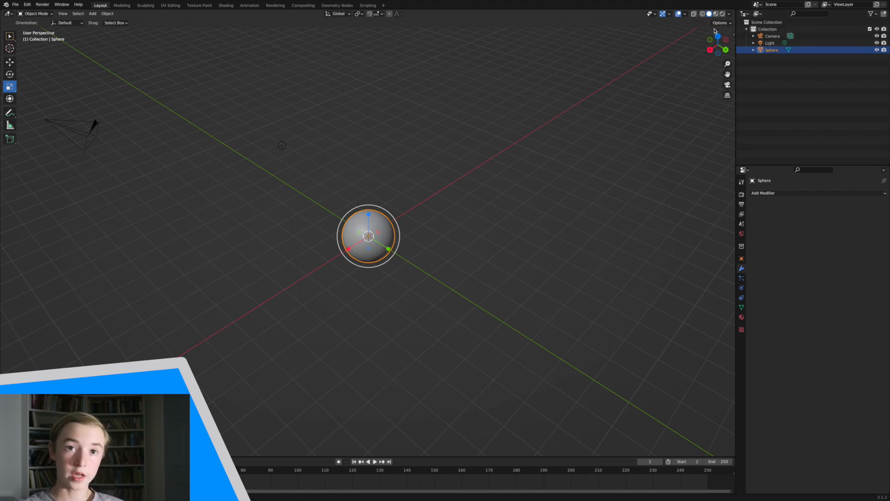
click(703, 15)
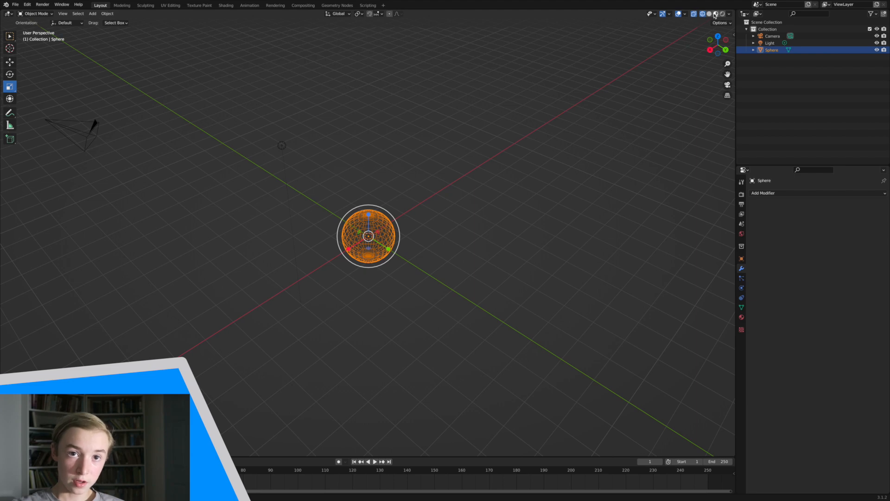
click(715, 15)
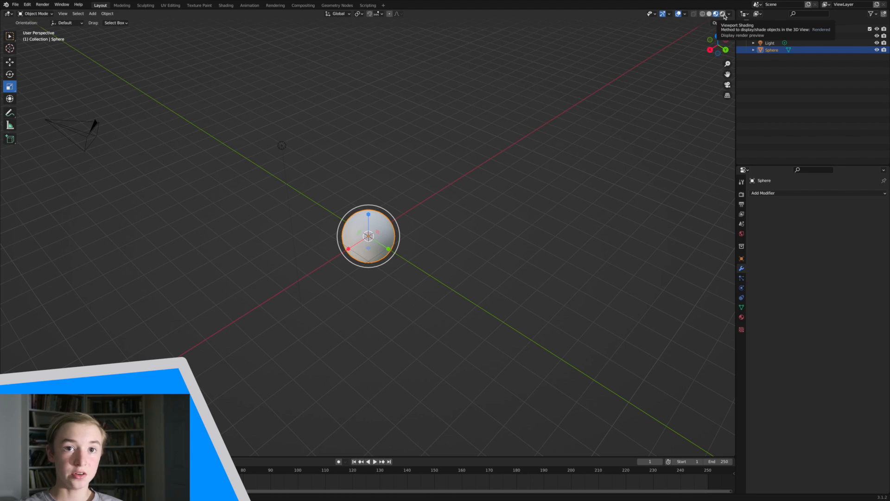
Switch the viewport to Rendered shading and examine how the light falls on the sphere from several sides
click(723, 14)
scroll(580, 125, left, 10)
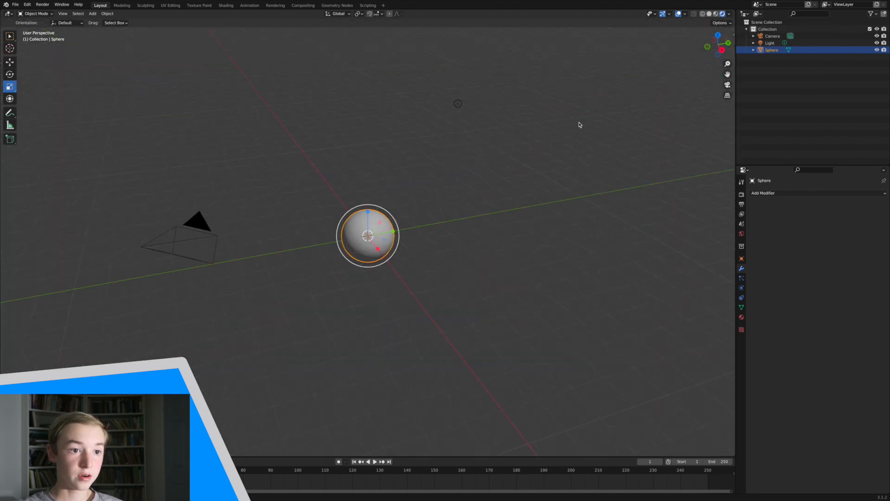
scroll(580, 125, down, 10)
scroll(580, 125, up, 3)
click(582, 124)
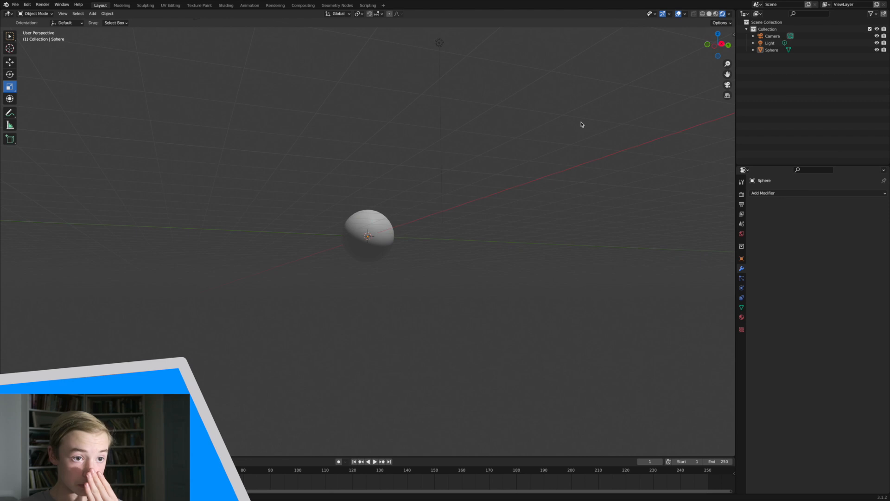
View the rendered sphere through the scene camera and compare it with free views from outside the camera
click(730, 87)
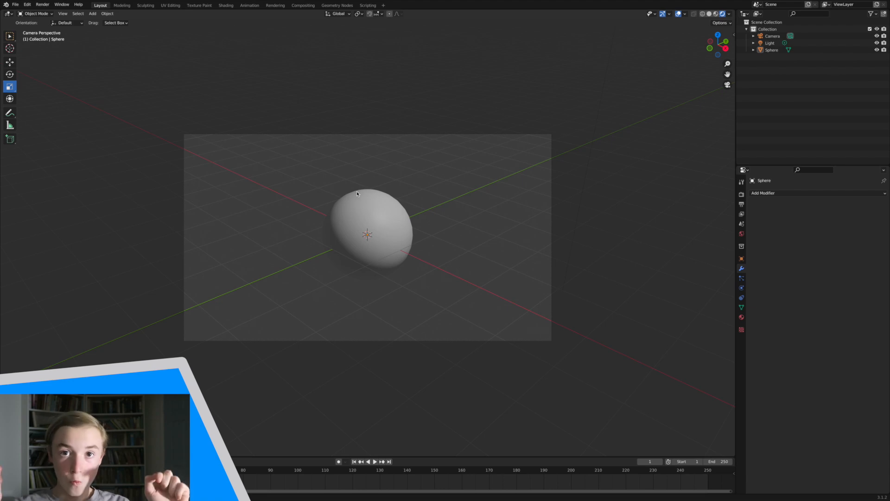
middle_drag(512, 254, 511, 254)
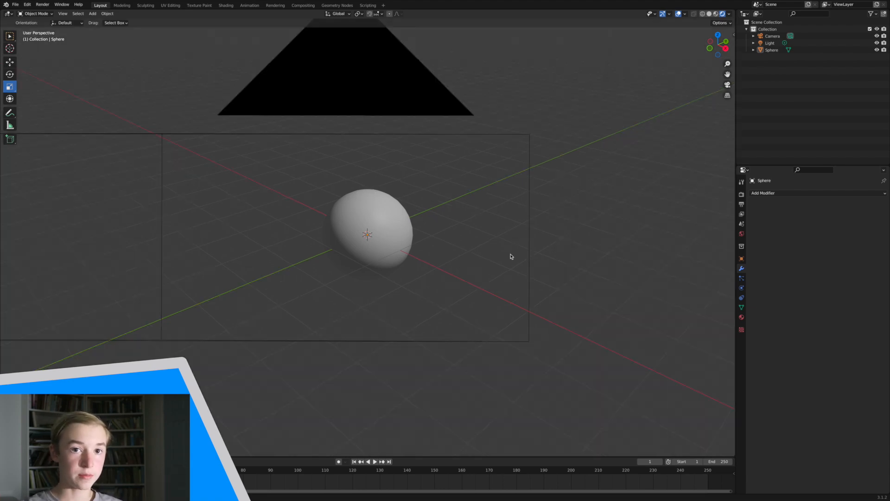
click(728, 85)
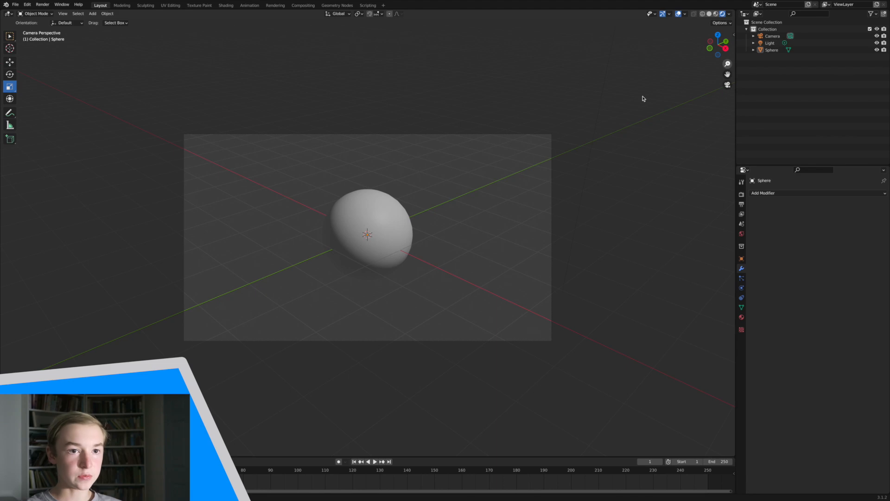
middle_drag(601, 104, 514, 62)
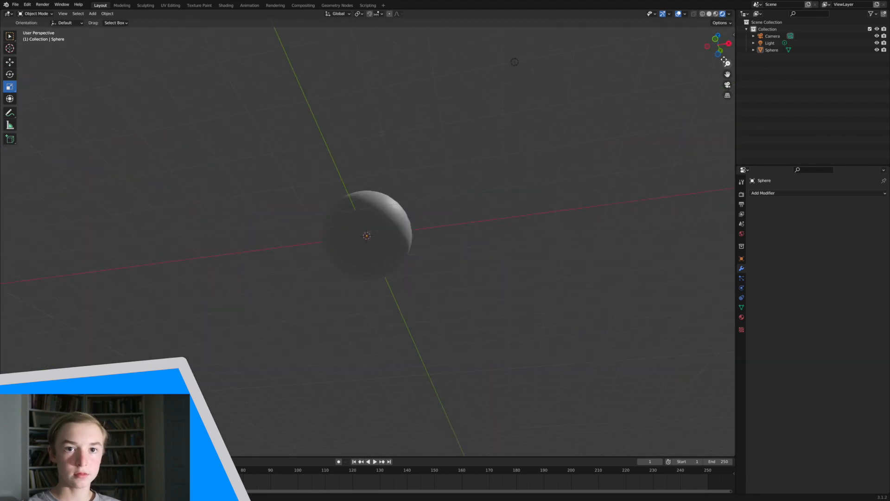
Select the scene's light and check the sphere's lighting through the camera
drag(727, 64, 726, 95)
middle_drag(370, 185, 376, 177)
click(416, 165)
middle_drag(467, 151, 473, 152)
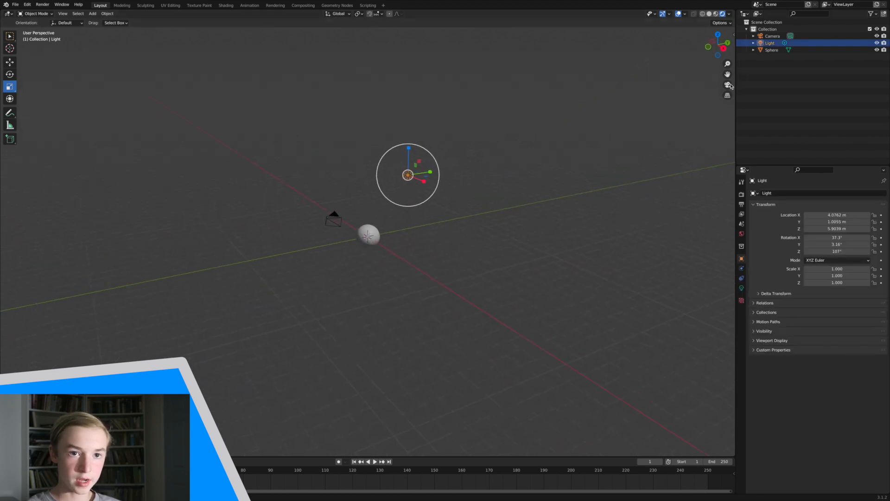
click(728, 85)
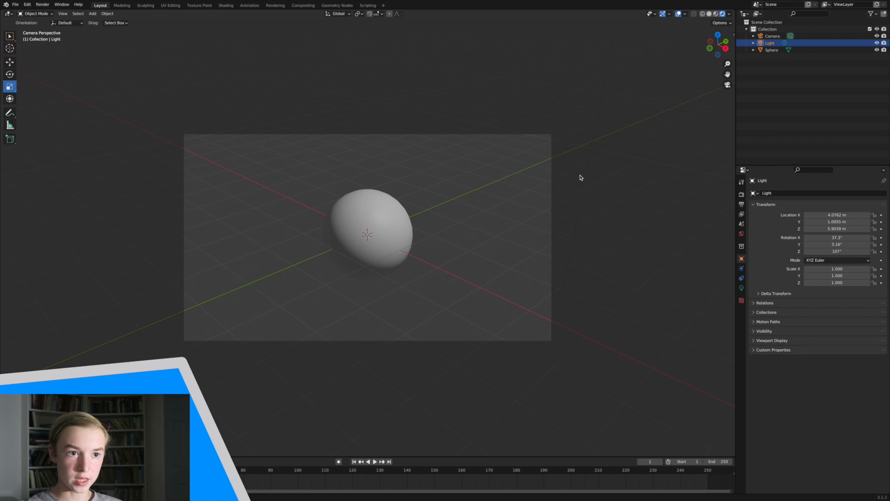
key(KP_0)
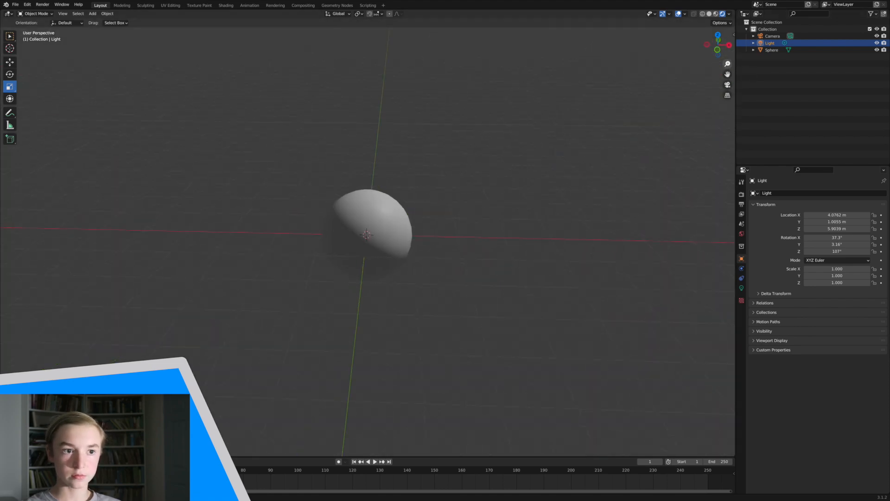
Move the light to the opposite side of the sphere with the Move tool, to about X -5.85 m and Z 1.63 m
scroll(505, 85, down, 6)
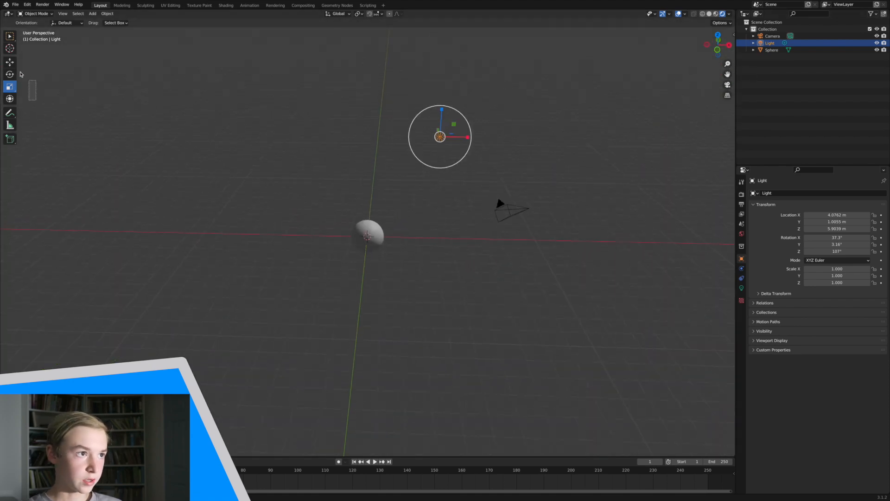
click(22, 74)
click(9, 63)
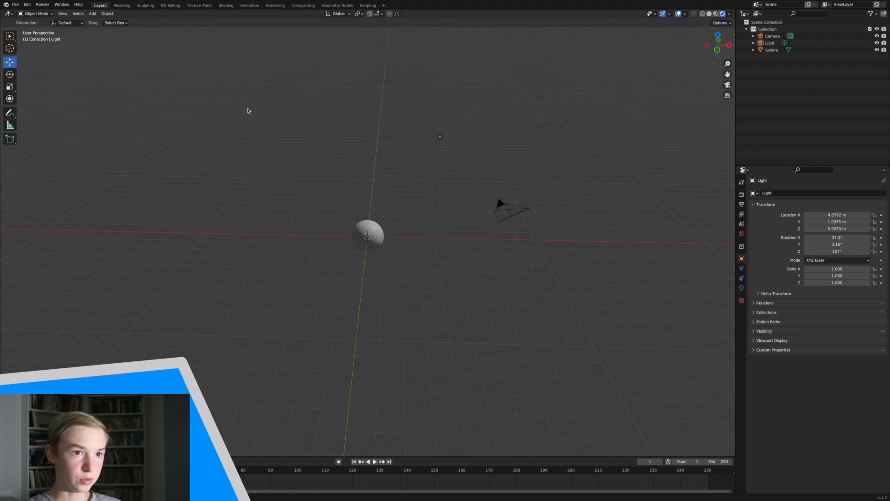
click(440, 136)
drag(442, 116, 301, 240)
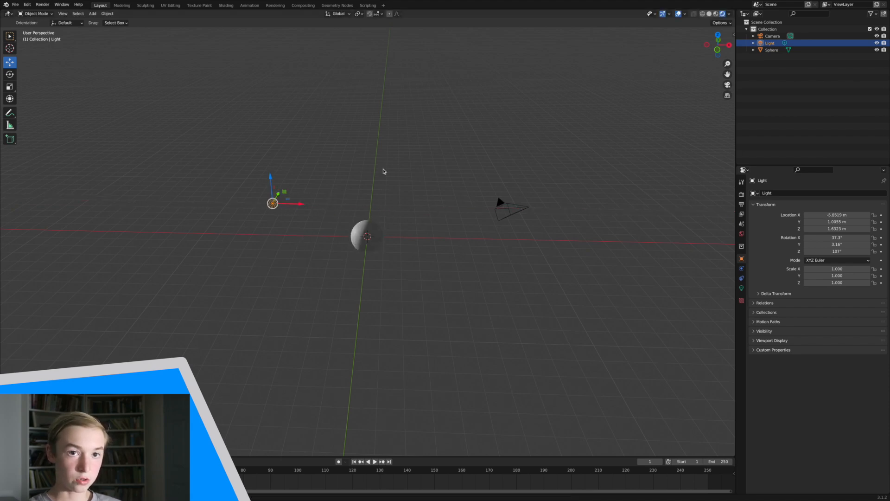
Switch the viewport to Solid shading and move the light along X to about -2.85 m
click(709, 14)
drag(304, 204, 339, 234)
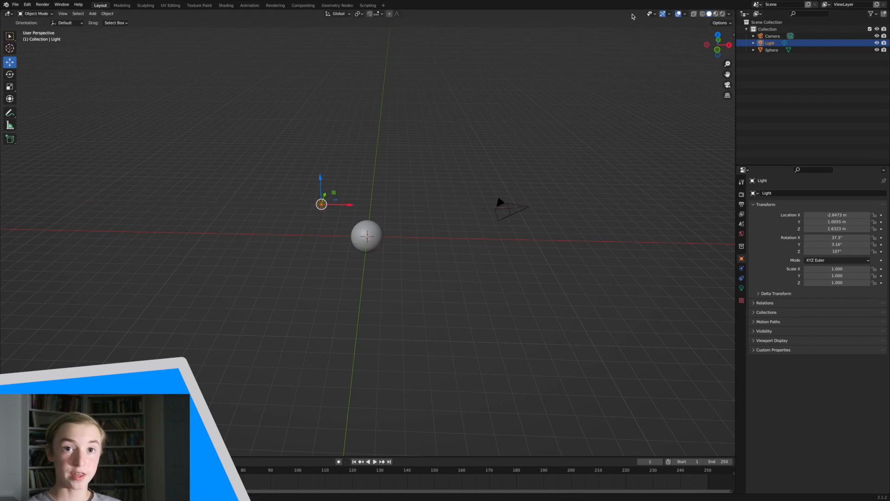
Switch the viewport to Material Preview shading and examine the sphere and the light from several angles
click(716, 13)
middle_drag(443, 215, 464, 220)
click(384, 240)
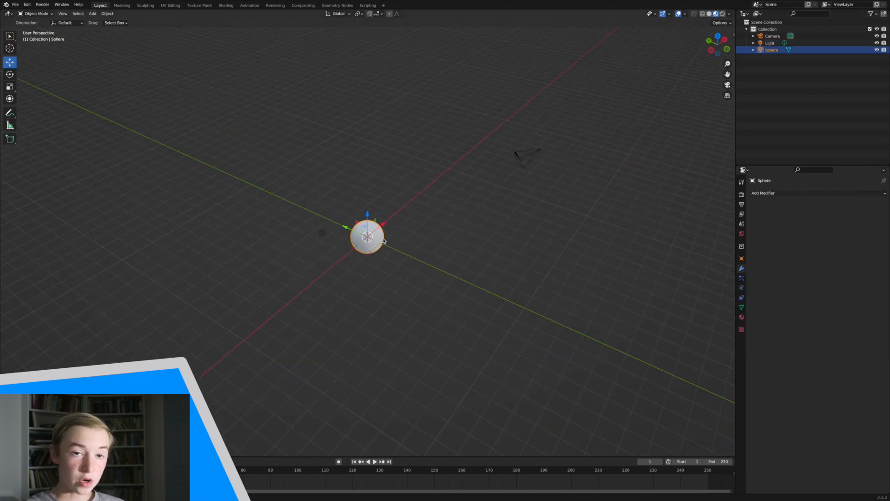
middle_drag(462, 218, 596, 104)
drag(724, 62, 726, 65)
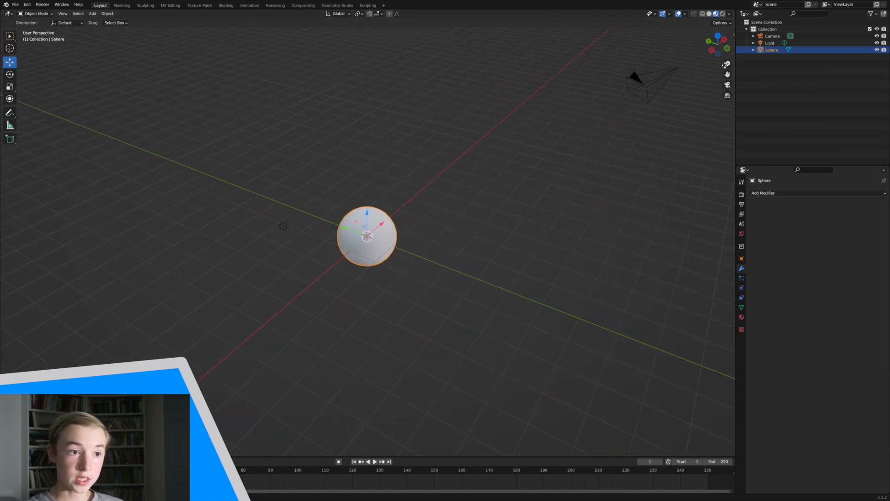
click(284, 226)
middle_drag(284, 226, 255, 207)
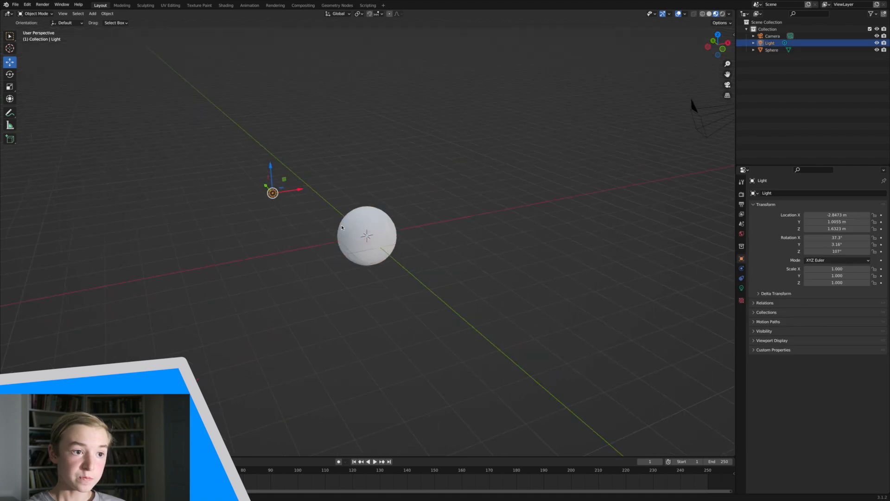
click(383, 236)
middle_drag(487, 226, 486, 225)
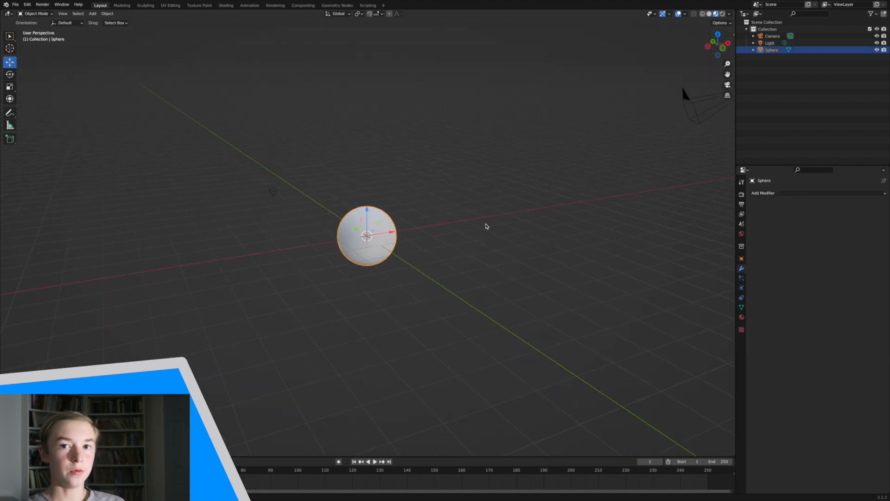
Move the light along X to about 2.82 m, switch to Rendered shading and bring it back to about 1.44 m
click(272, 191)
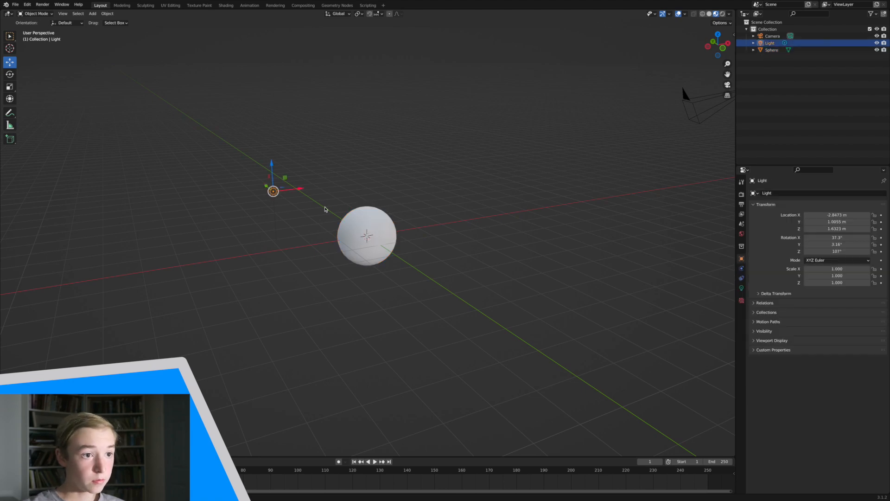
drag(297, 191, 547, 264)
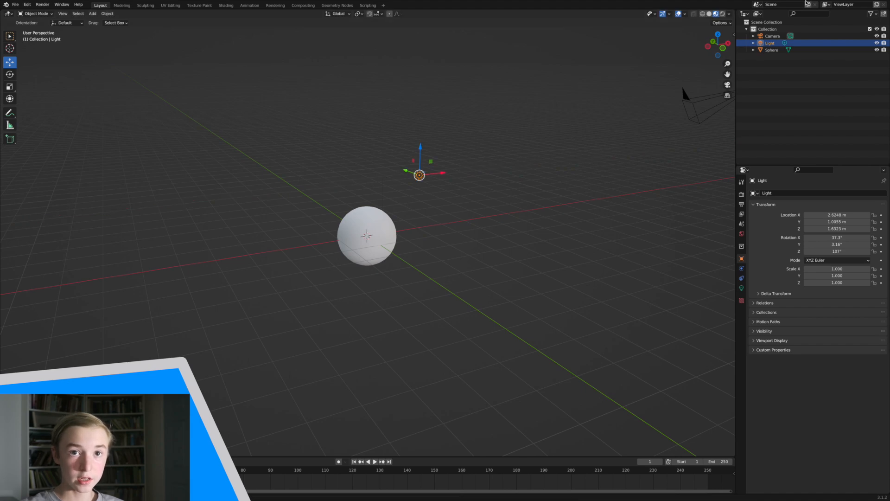
click(722, 14)
drag(439, 174, 409, 185)
In camera view, lower the light and move it away from the sphere to about X 5.97 m, Y 0.75 m, Z -0.26 m
click(727, 84)
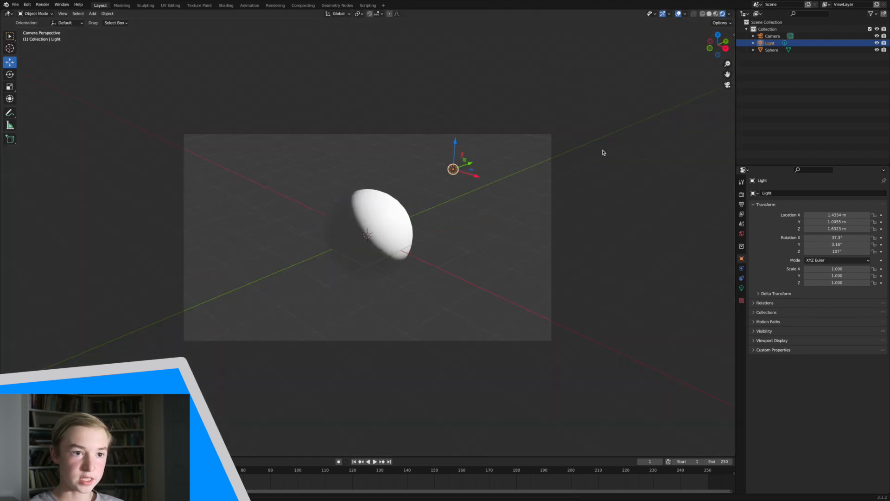
drag(455, 145, 448, 229)
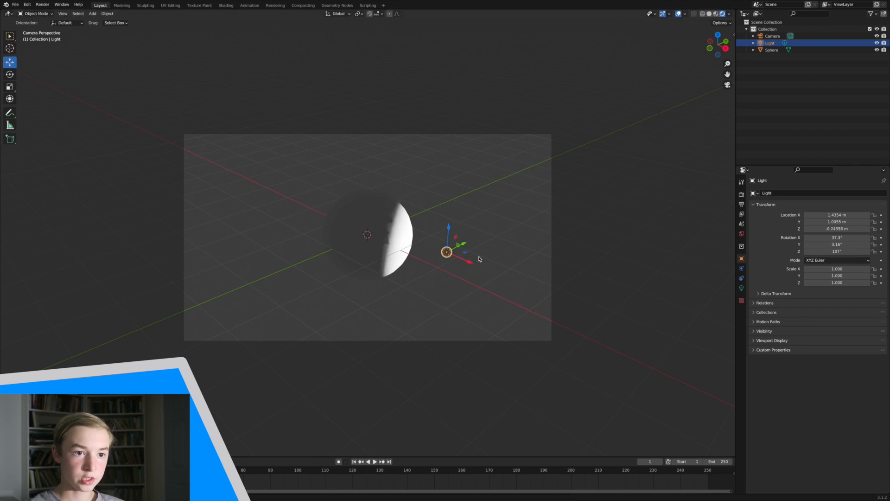
drag(469, 259, 684, 360)
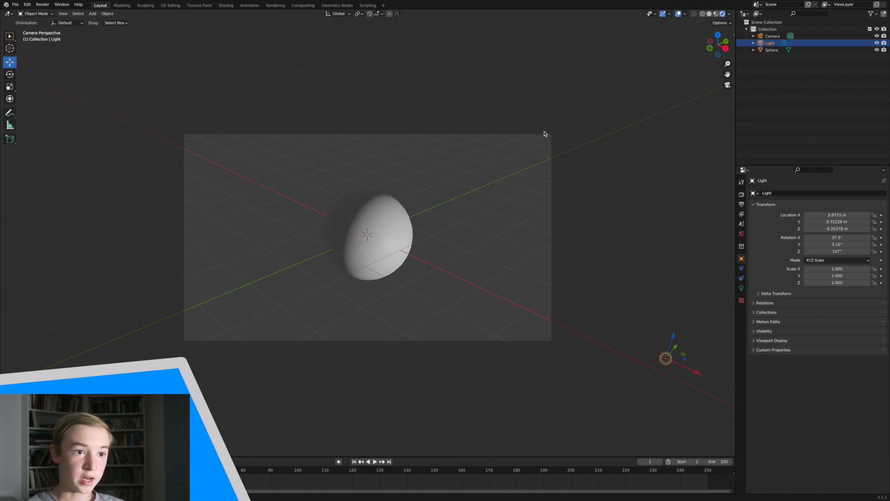
Scale the sphere up uniformly by a factor of about 2.01
click(387, 232)
key(s)
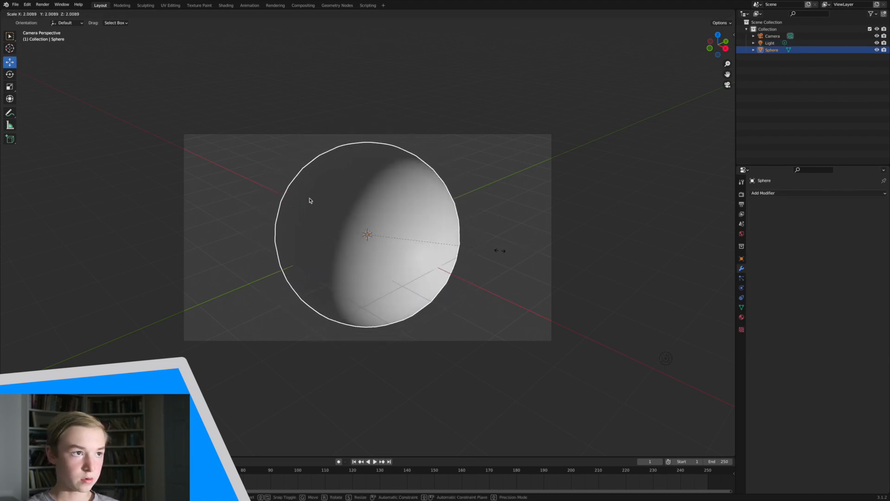
click(310, 201)
Render a still image of the sphere from the camera and close the render result window
click(78, 4)
click(43, 4)
click(44, 5)
click(50, 6)
click(50, 13)
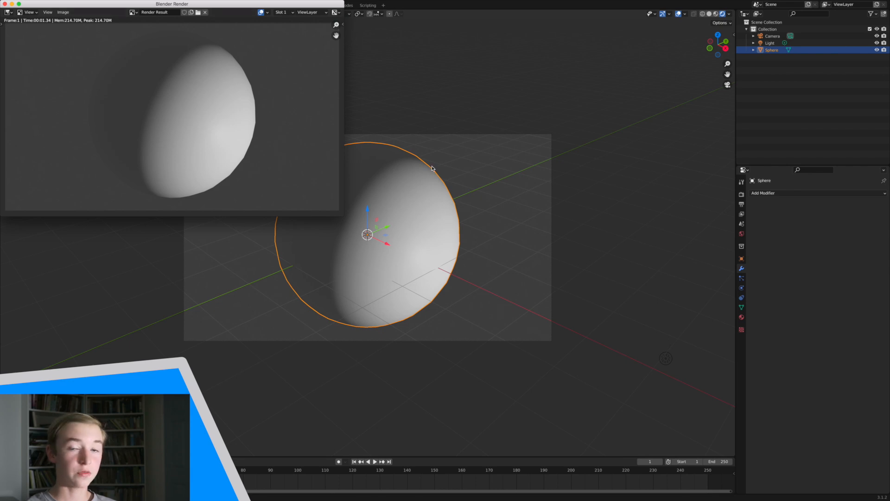
click(6, 4)
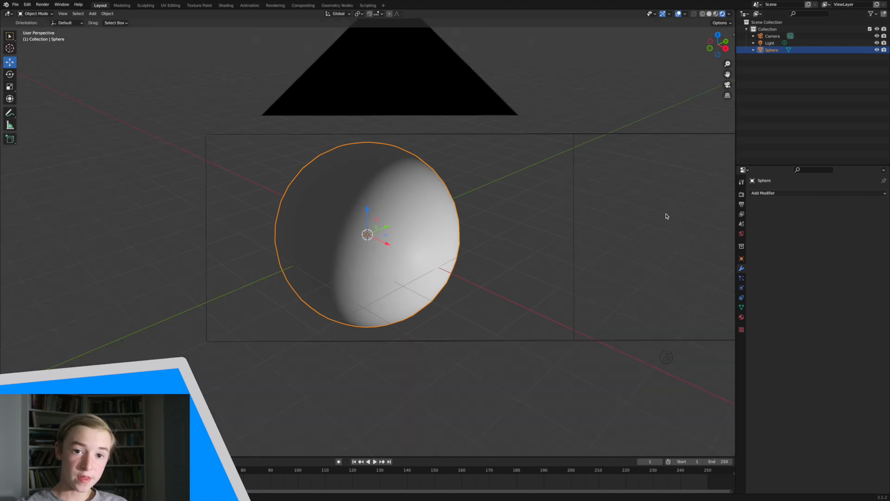
Change the scene's render engine to Cycles with the sphere shown in camera view
key(KP_0)
click(741, 195)
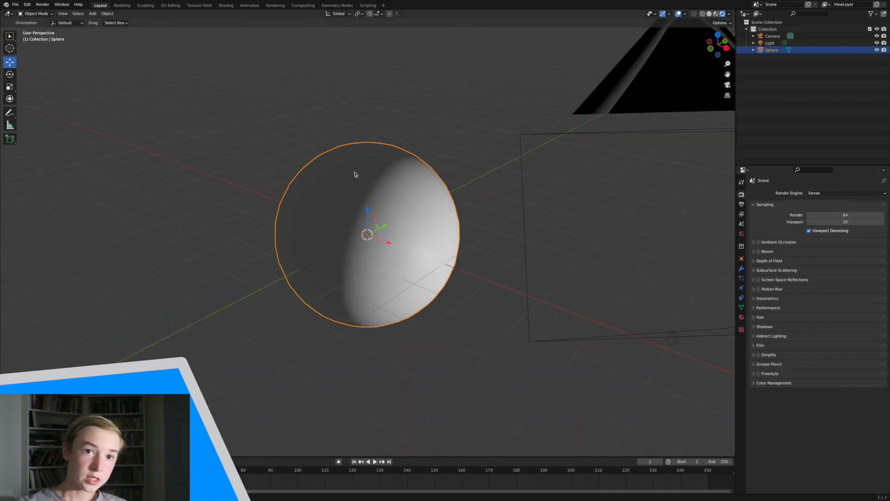
click(727, 86)
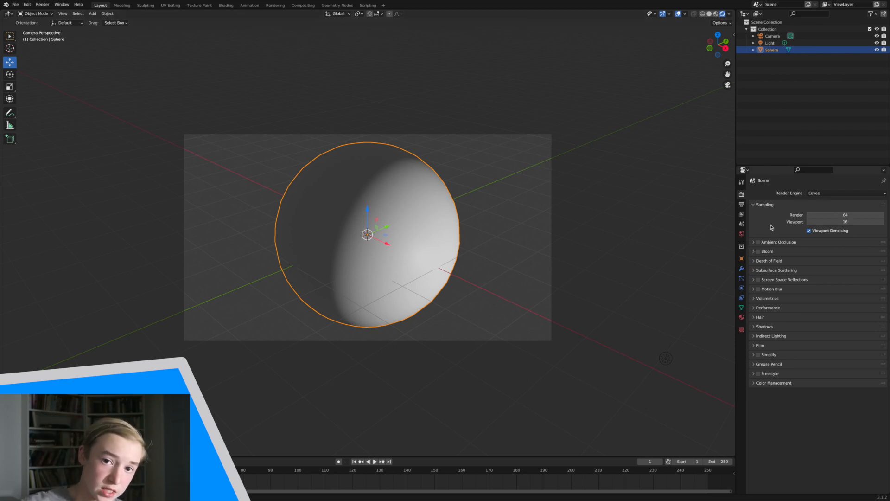
click(825, 193)
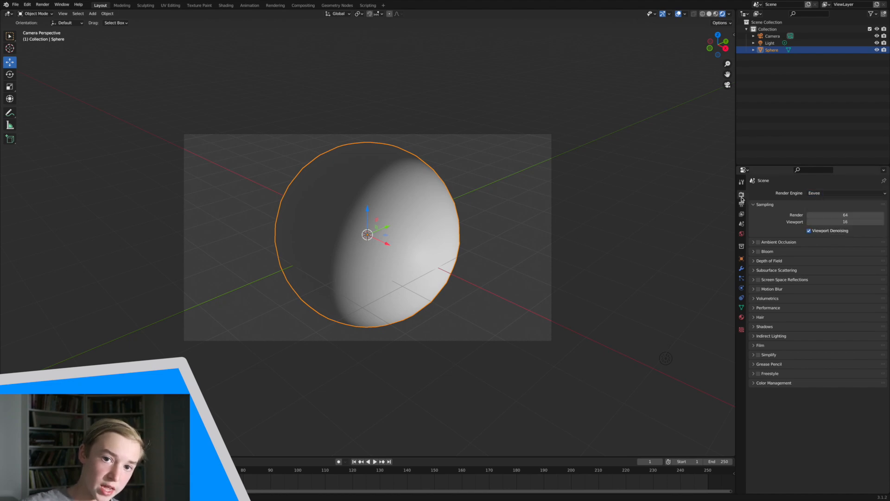
click(834, 193)
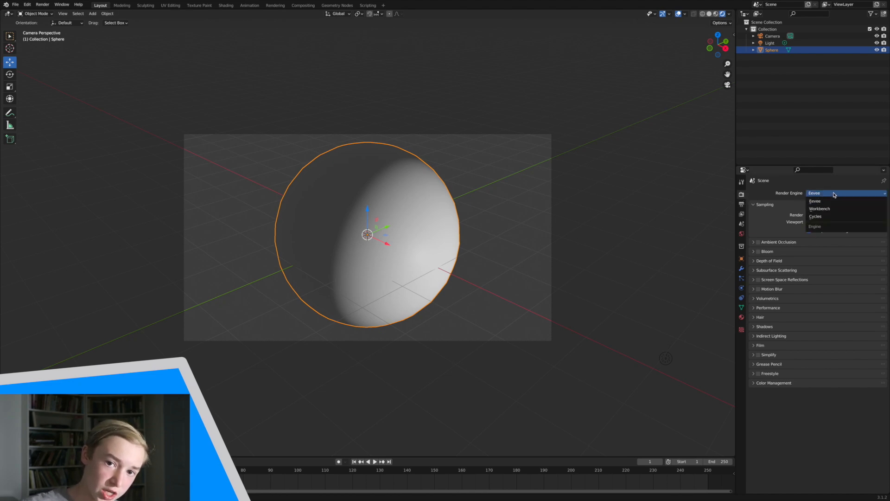
click(835, 217)
click(686, 194)
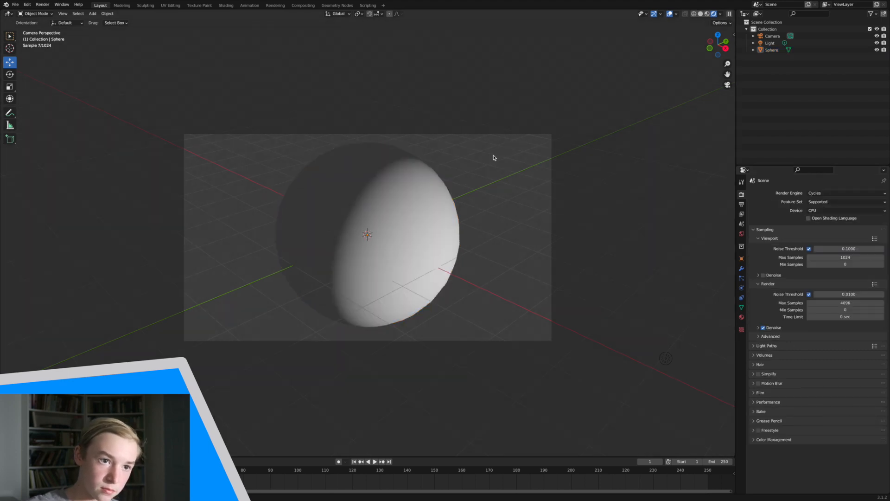
Examine the sphere's Cycles shading in the rendered viewport from several angles and through the camera
middle_drag(341, 201, 398, 184)
middle_drag(449, 232, 680, 149)
click(449, 233)
click(727, 85)
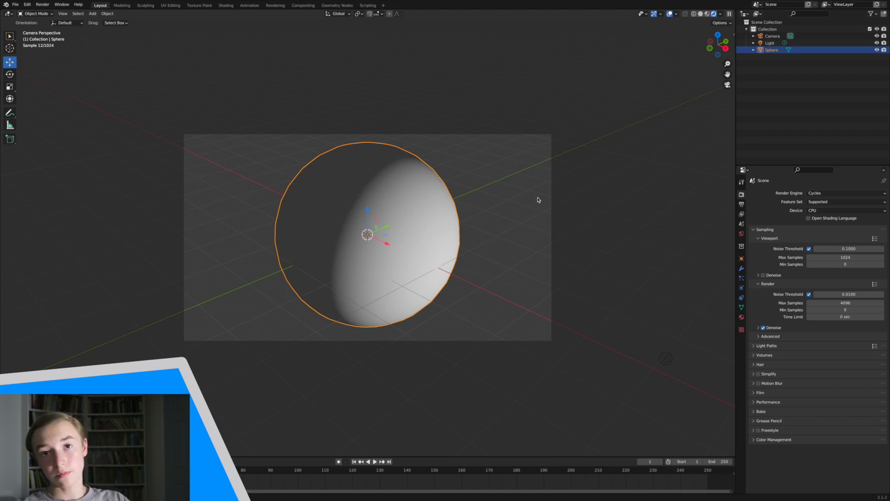
middle_drag(538, 200, 482, 179)
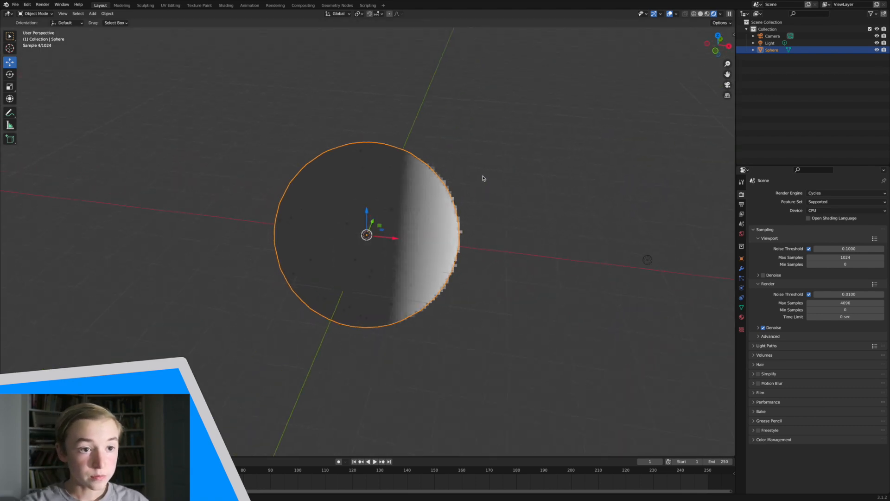
Compare the sphere's rendered shading with viewport denoising on and off, from several angles and through the camera
middle_drag(608, 178, 417, 236)
middle_drag(248, 125, 284, 153)
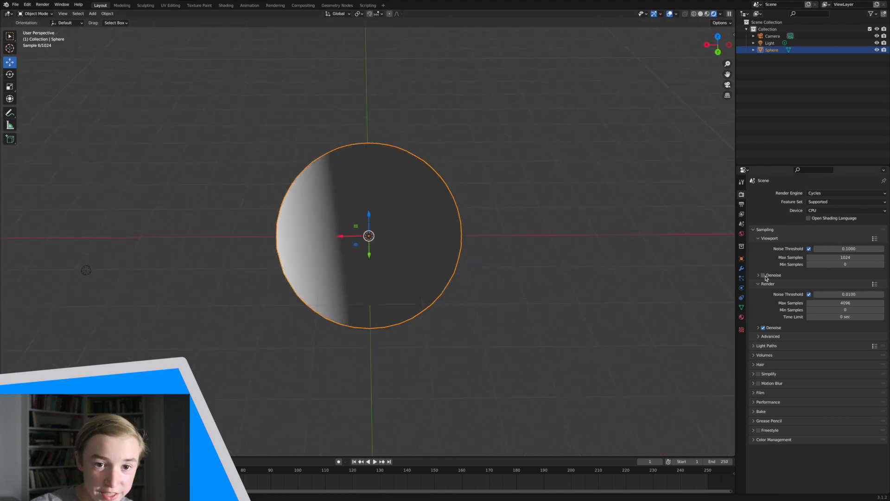
middle_drag(630, 272, 630, 273)
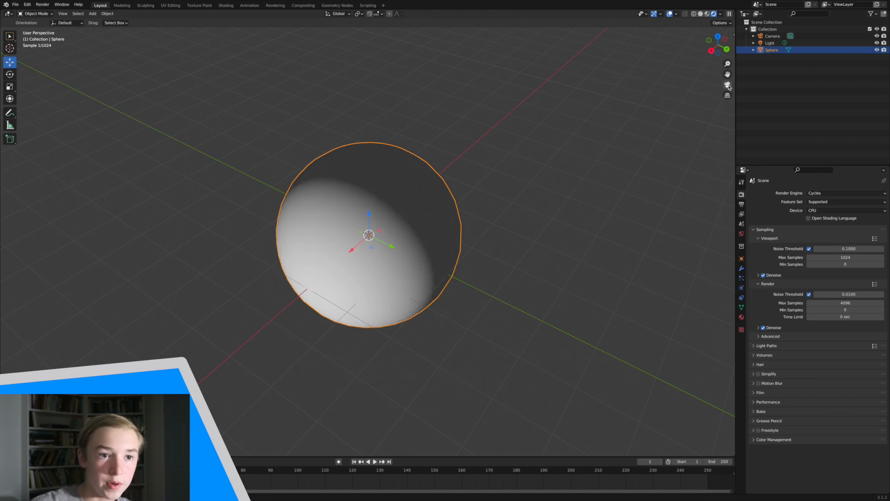
key(KP_0)
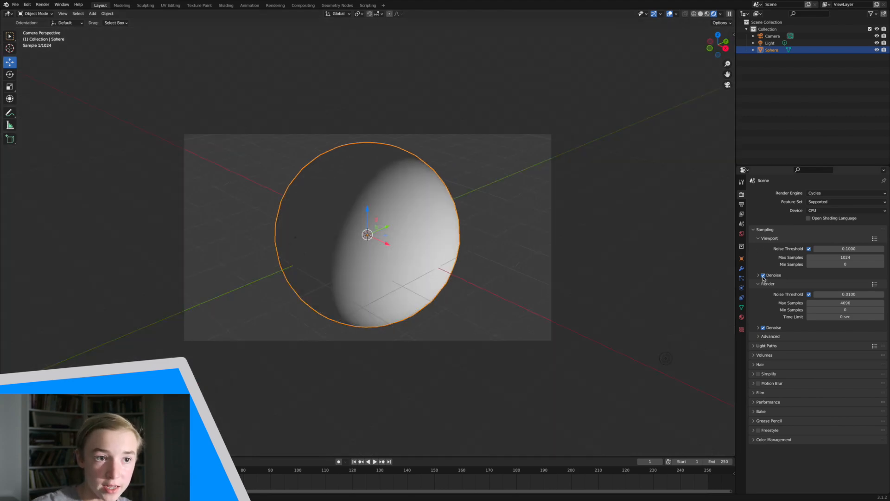
middle_drag(679, 266, 660, 263)
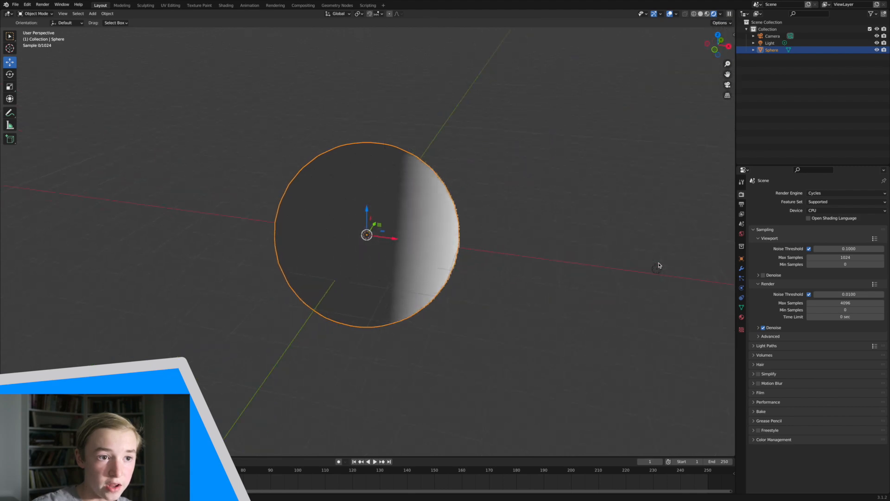
Give the sphere a new material with a fully saturated red base color (hue 0.005, saturation 1.000)
click(741, 317)
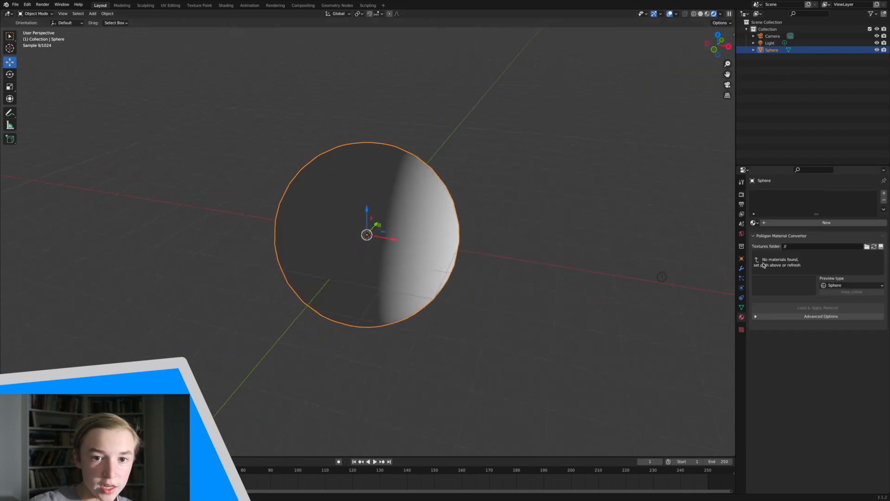
click(805, 223)
click(844, 285)
click(837, 236)
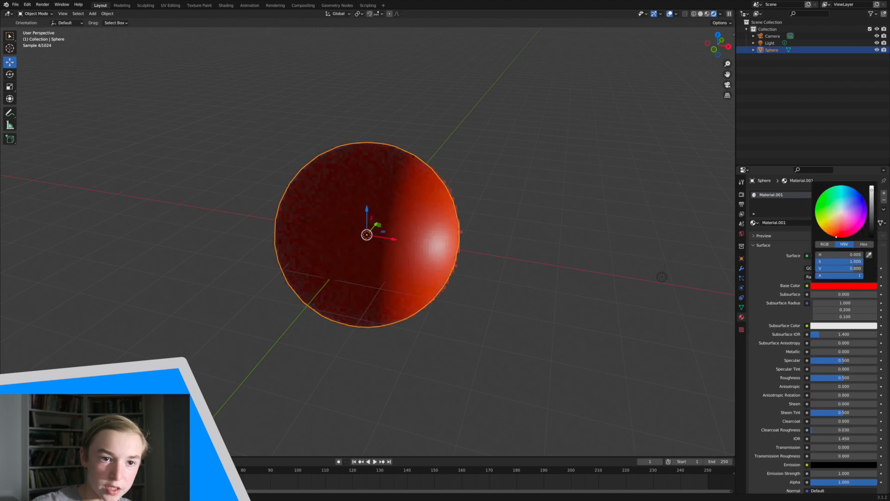
middle_drag(610, 255, 650, 254)
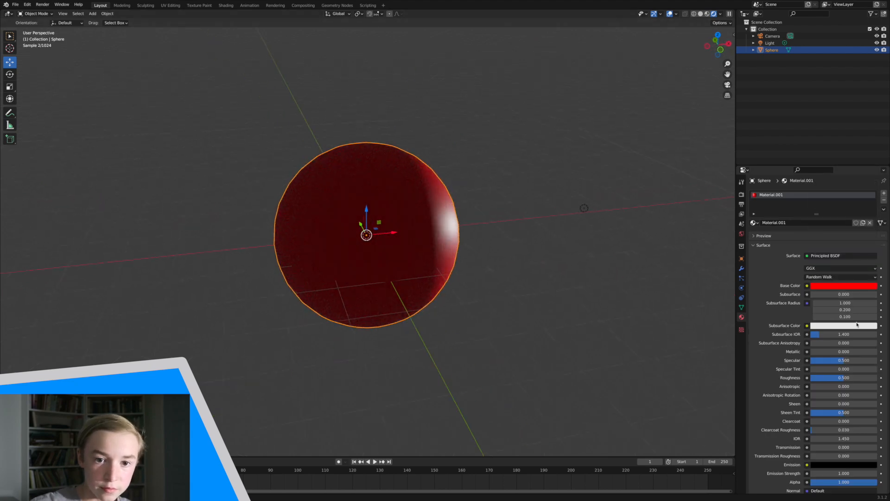
Set the red material's Metallic value to 1.000 and deselect the sphere
drag(842, 352, 876, 352)
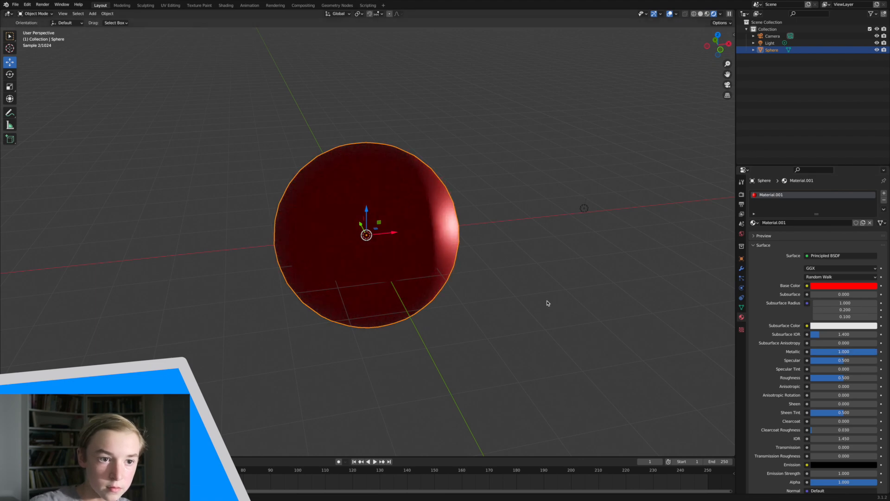
middle_drag(547, 303, 555, 302)
click(548, 260)
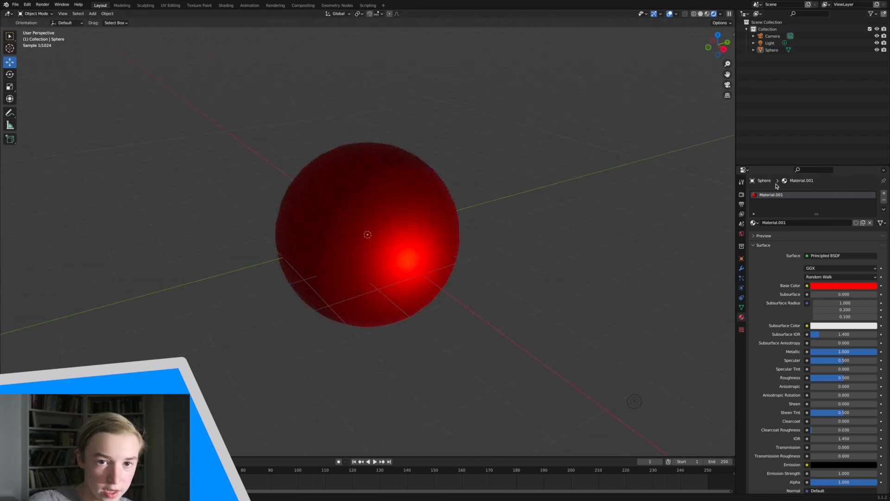
Change the point light's color to a saturated blue-violet
middle_drag(246, 292, 294, 268)
click(670, 273)
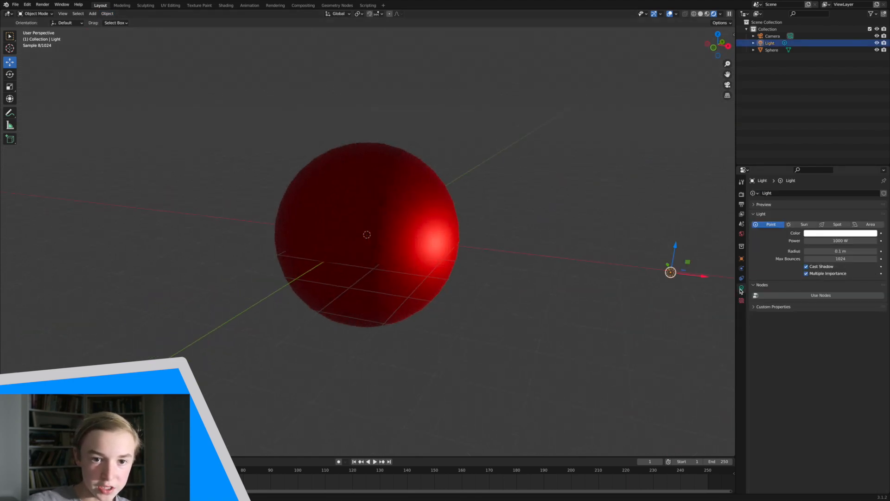
click(818, 241)
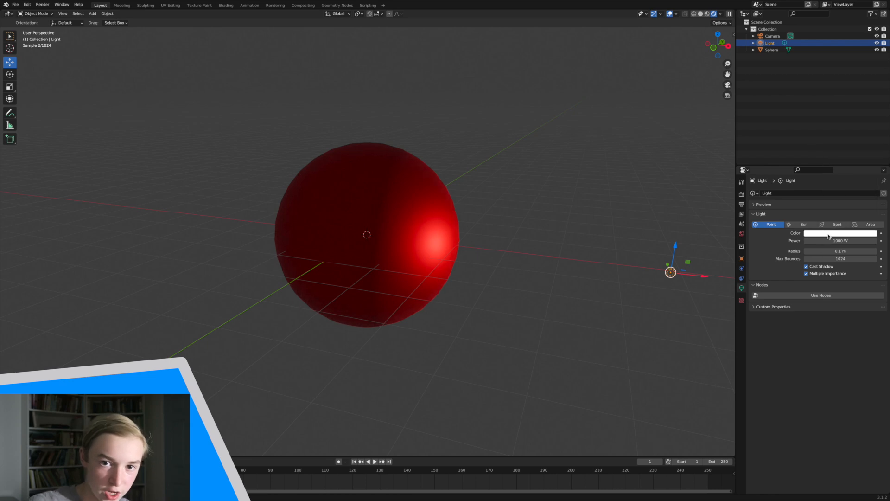
click(829, 236)
mouse_move(843, 187)
mouse_down()
mouse_move(866, 171)
mouse_move(863, 151)
mouse_move(866, 161)
mouse_up()
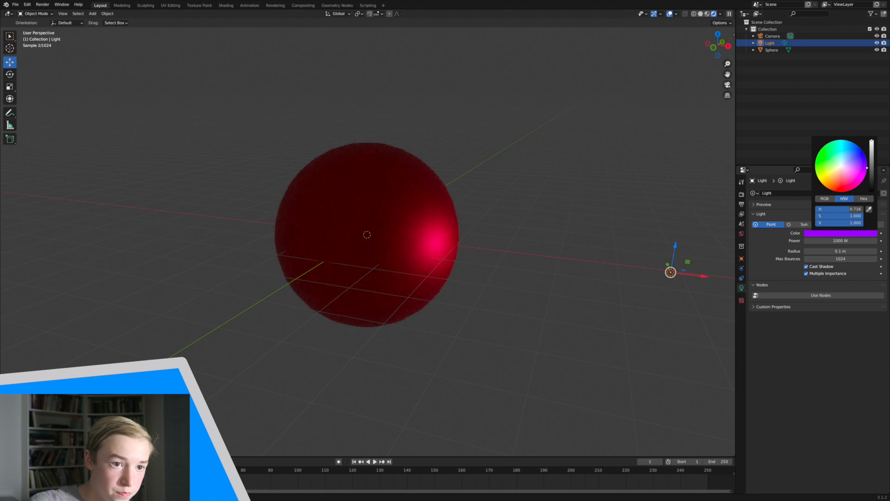
middle_drag(573, 179, 720, 299)
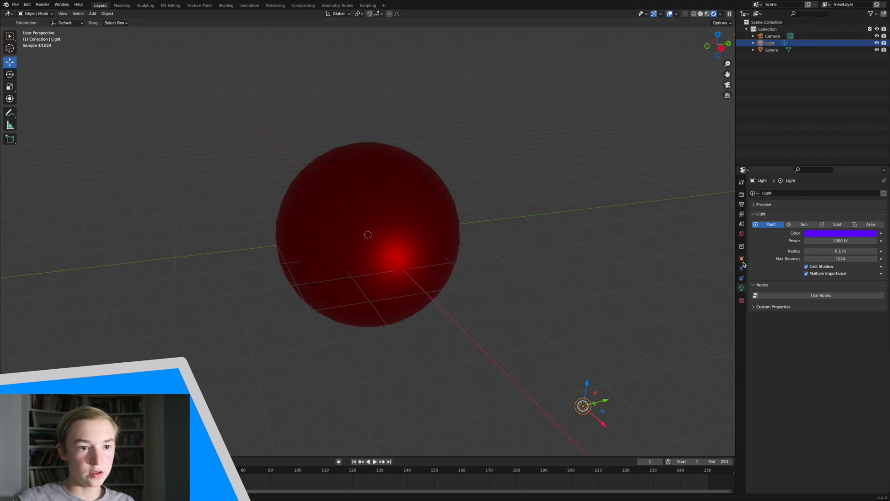
Enable viewport denoising in the Cycles render settings and inspect the red sphere with nothing selected
click(742, 195)
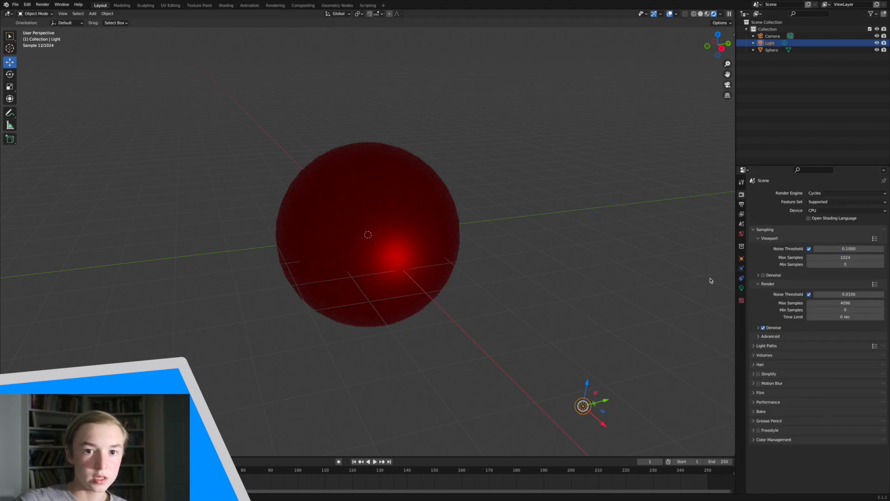
middle_drag(691, 271, 615, 287)
middle_drag(467, 264, 504, 291)
click(417, 246)
click(504, 291)
scroll(505, 292, left, 10)
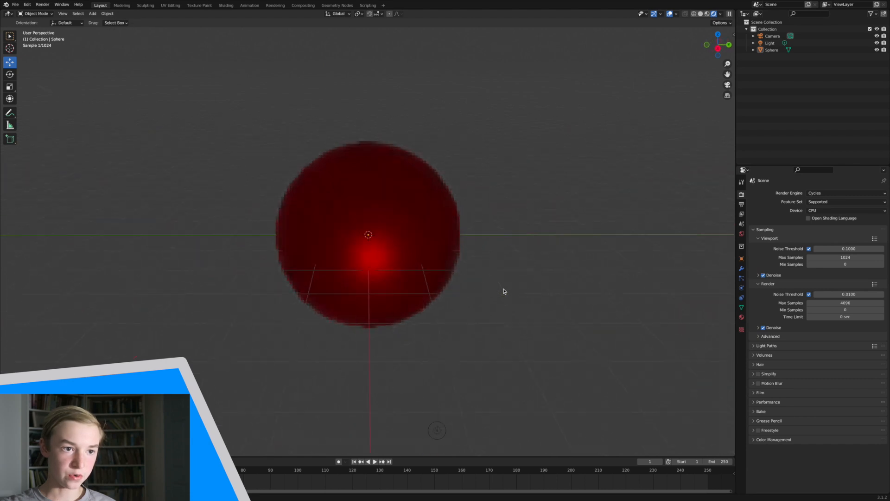
scroll(506, 305, left, 5)
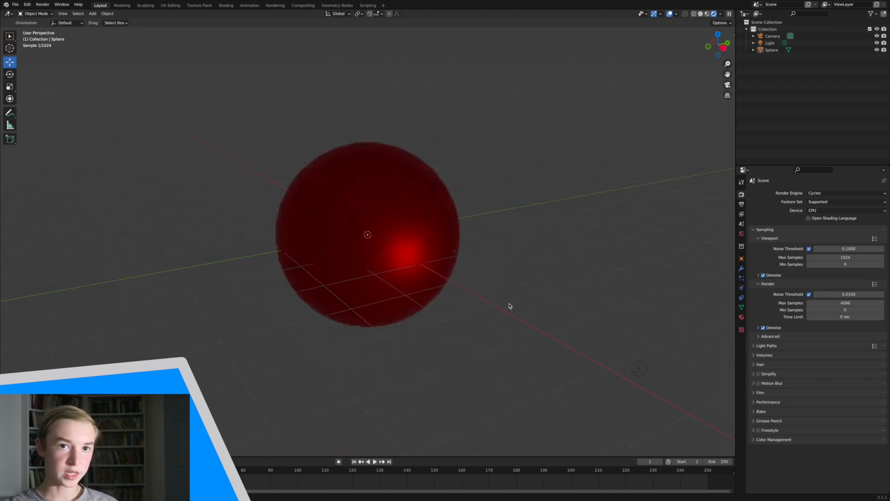
In camera view, move the point light closer to the sphere and duplicate it in place
click(728, 85)
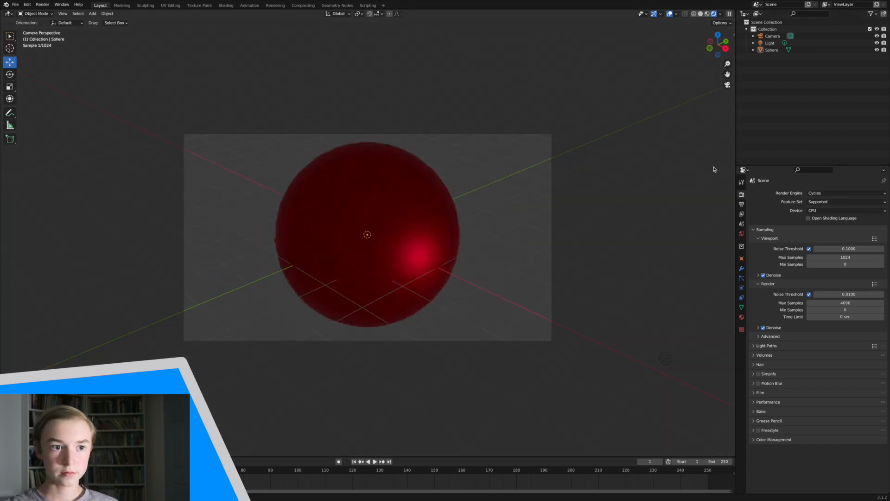
click(667, 358)
key(g)
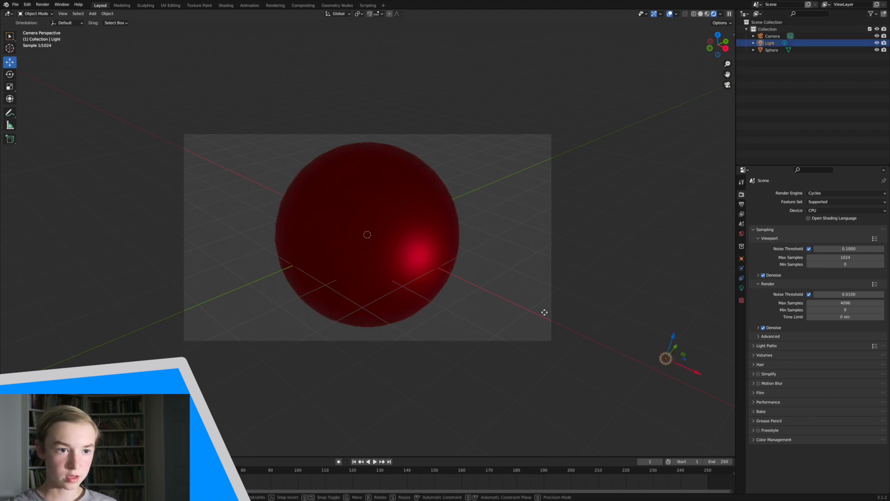
click(527, 302)
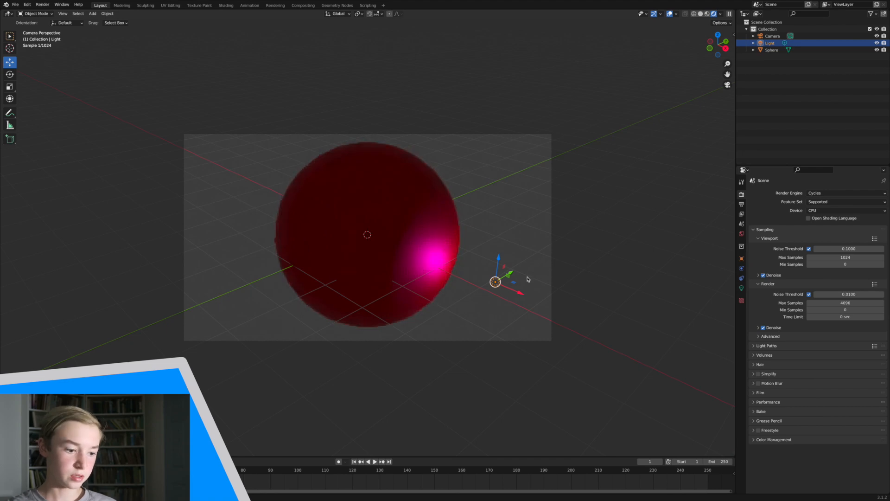
key(shift+d)
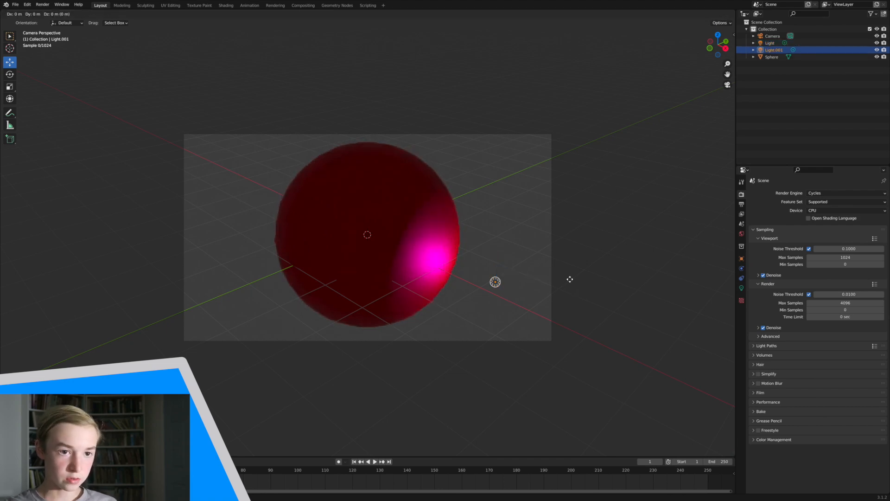
right_click(570, 280)
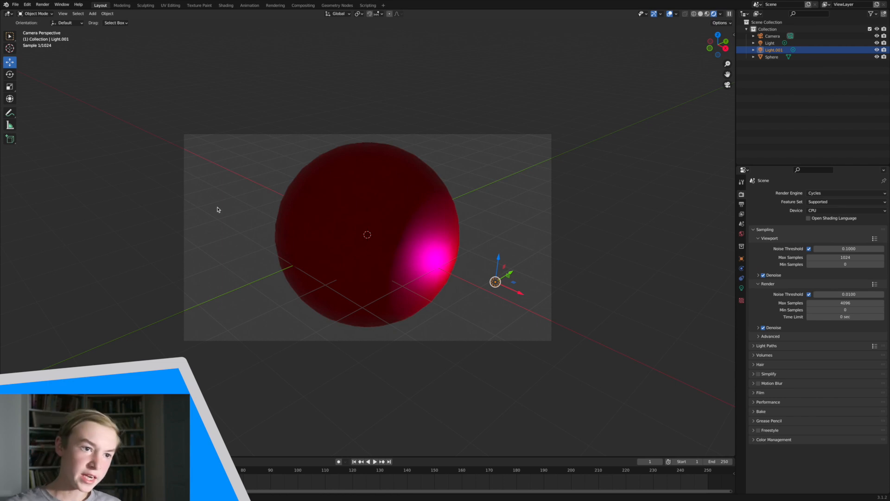
Copy the sphere, paste it twice, and move one copy behind the original along the X axis
click(363, 293)
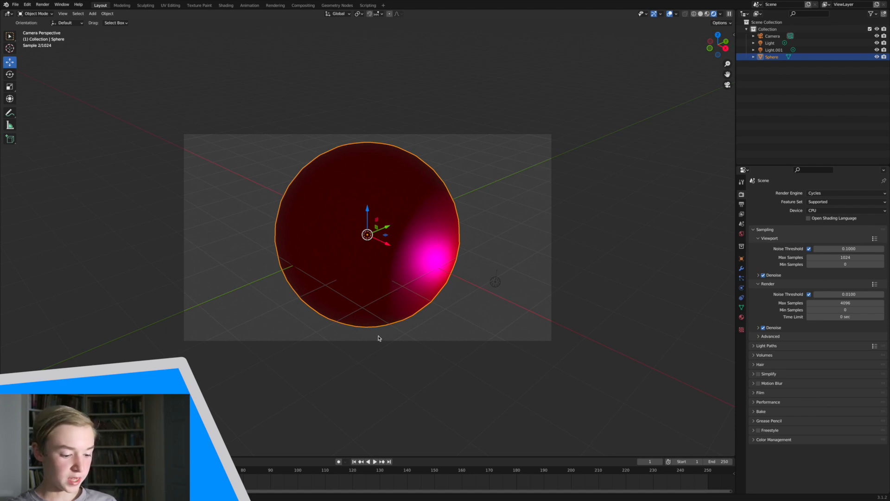
key(ctrl+c)
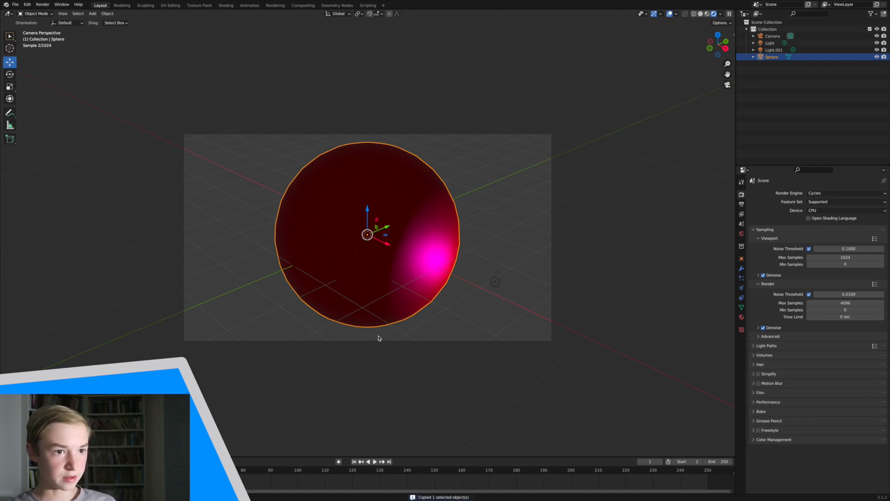
key(ctrl+v)
key(ctrl+v)
drag(386, 248, 239, 225)
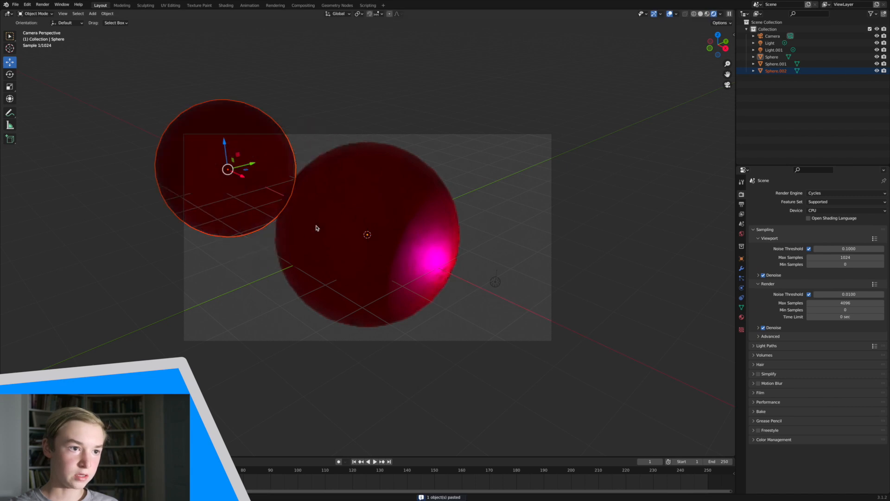
click(363, 88)
middle_drag(363, 88, 495, 74)
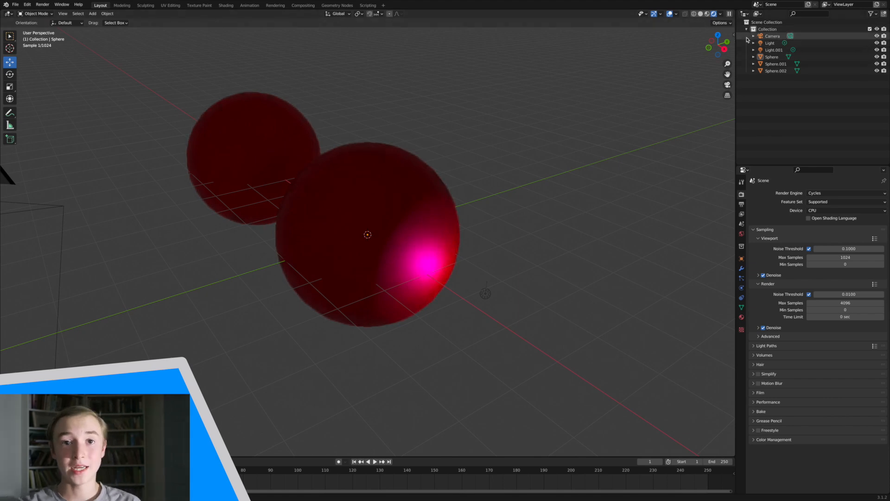
Pick out the camera, lights and spheres one by one in the scene's object list
click(747, 36)
click(746, 44)
click(746, 57)
click(746, 65)
click(745, 50)
click(745, 72)
click(744, 50)
Delete the duplicate Sphere.001 that overlaps the original sphere
click(741, 65)
middle_drag(455, 186, 503, 186)
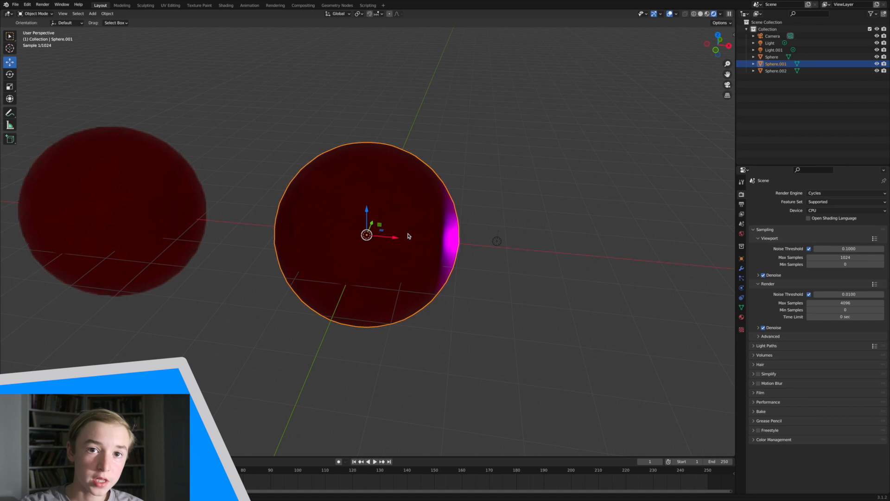
right_click(492, 208)
click(476, 326)
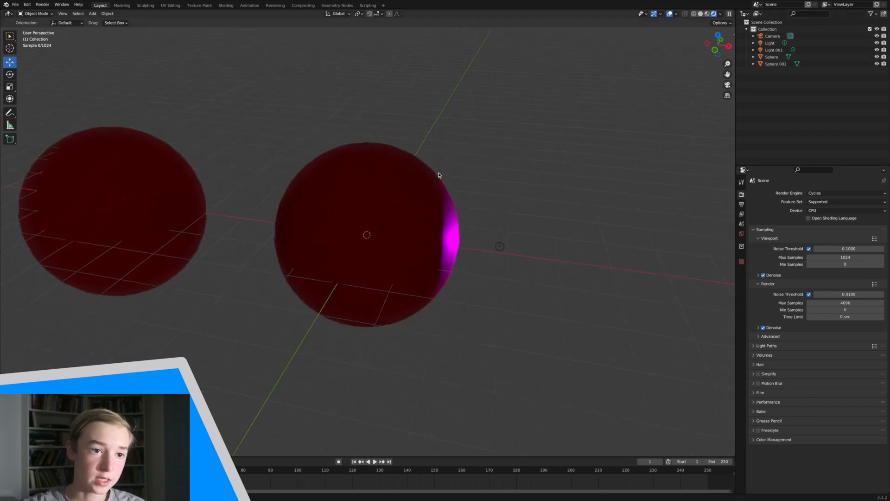
Practise selecting in the viewport: select the moved sphere copy, clear the selection, and select the original sphere
scroll(439, 175, right, 10)
click(429, 178)
click(260, 141)
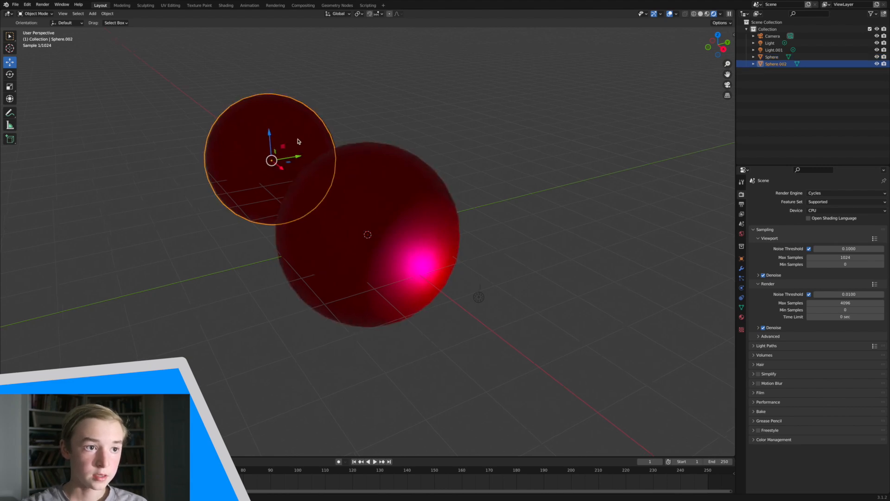
scroll(298, 142, left, 10)
click(367, 106)
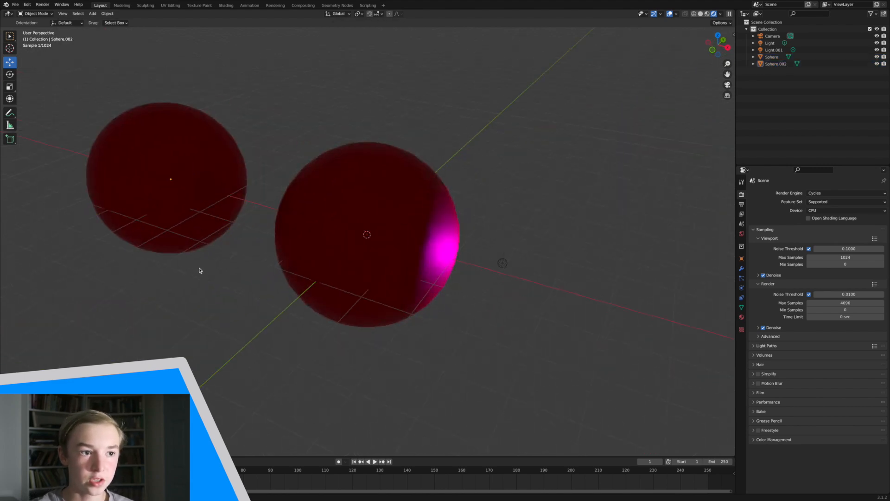
click(332, 236)
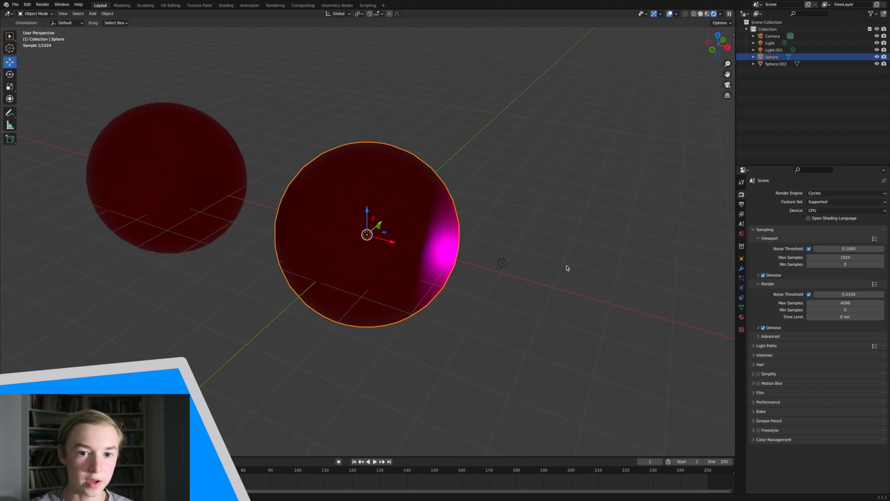
Undo the sphere copies, light changes, viewport denoising and red material, back to the single grey sphere
key(ctrl+z)
key(ctrl+z)
key(ctrl+z)
key(ctrl+z)
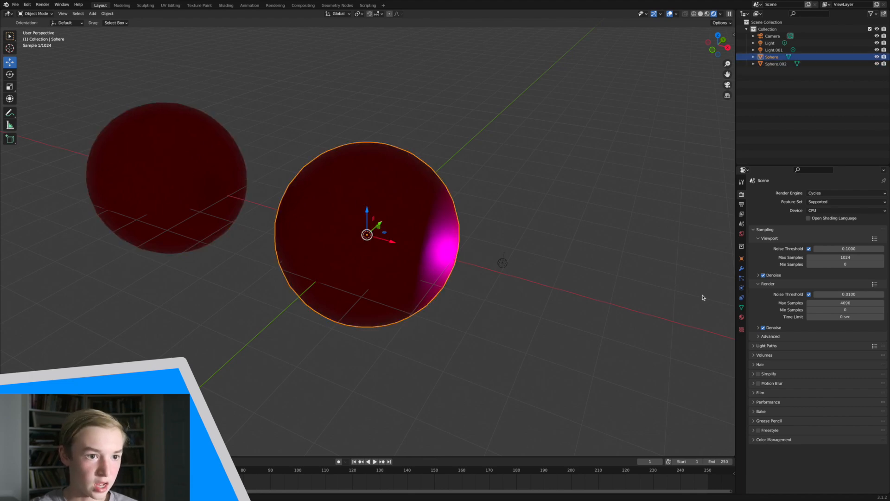
key(ctrl+z)
key(ctrl+z)
key(ctrl+z)
key(ctrl+z)
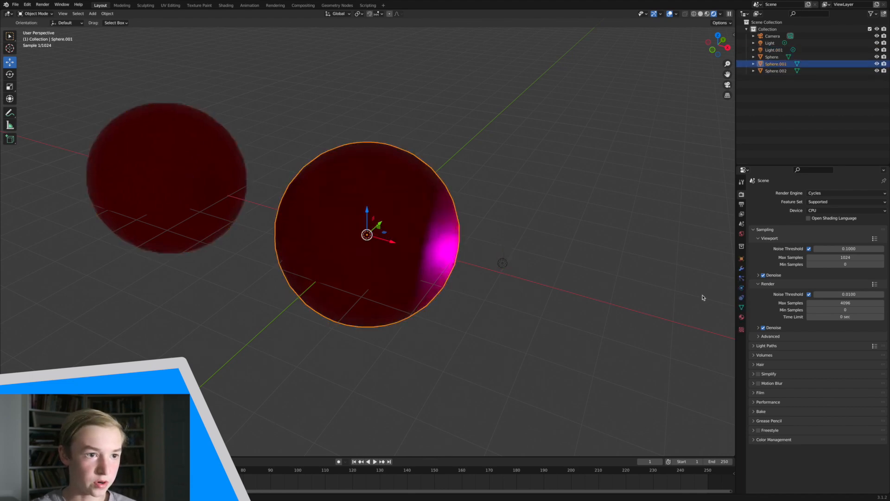
key(ctrl+z)
key(ctrl+z)
key(ctrl+z)
key(ctrl+z)
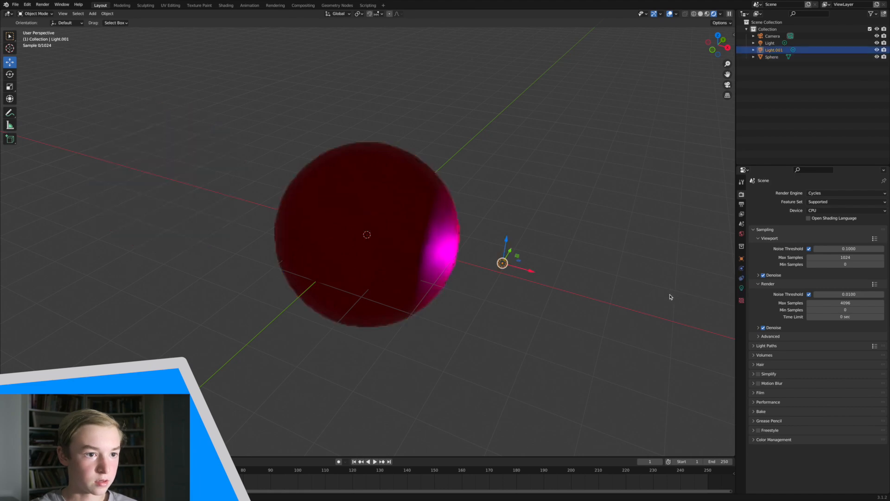
key(ctrl+z)
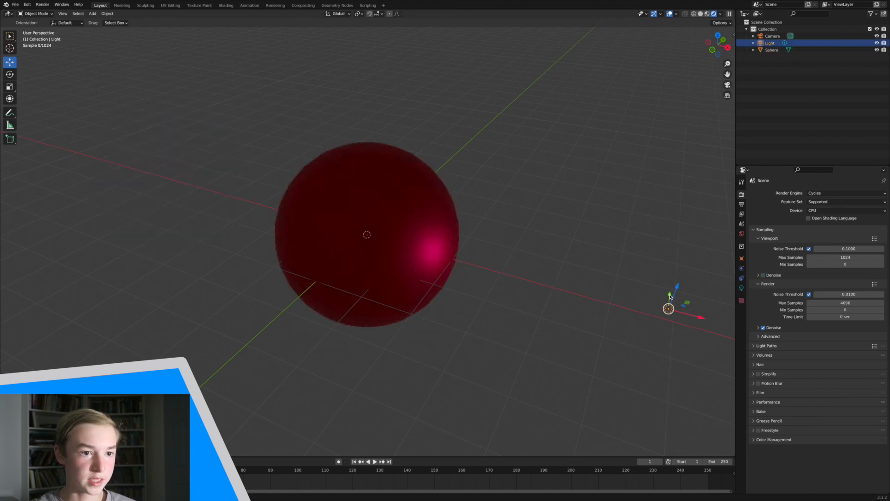
key(ctrl+z)
key(ctrl+z)
key(ctrl+z)
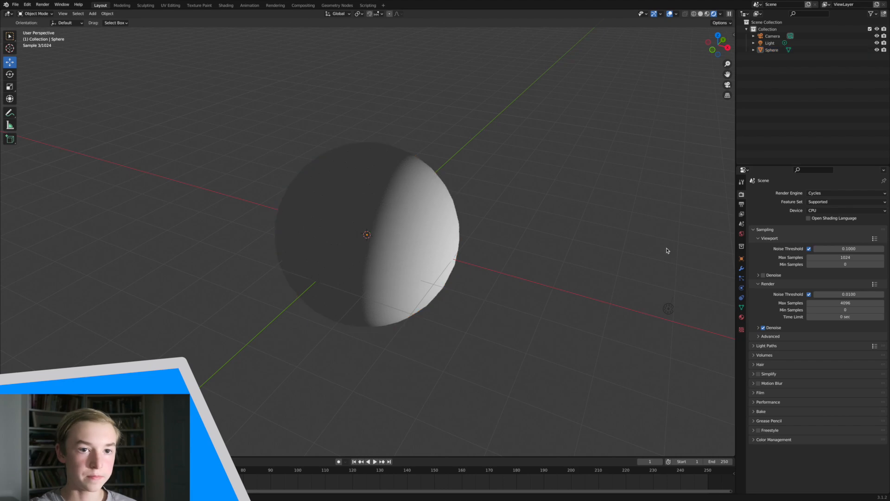
Render a still image of the grey sphere from the camera with Cycles and bring up the render's image options
click(727, 85)
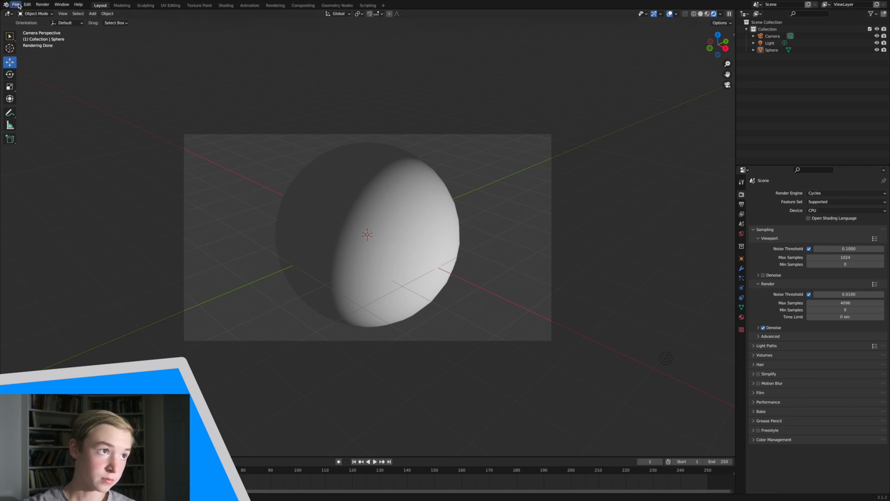
click(42, 4)
click(43, 13)
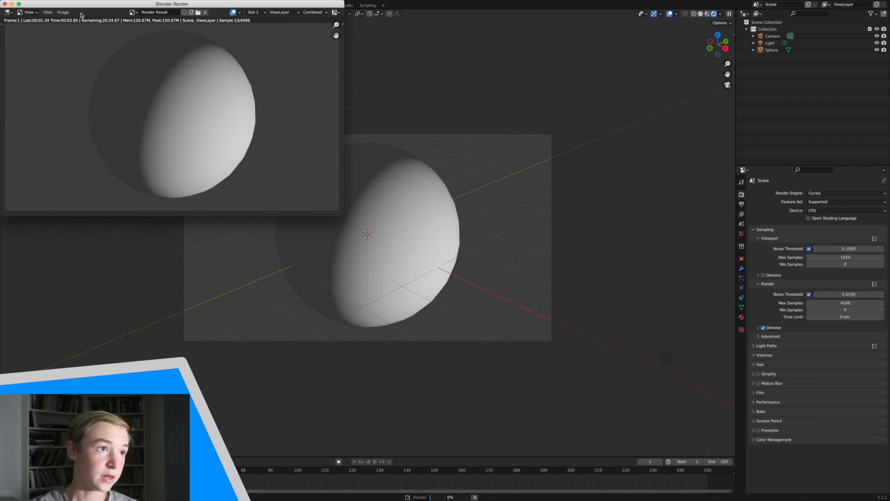
click(64, 13)
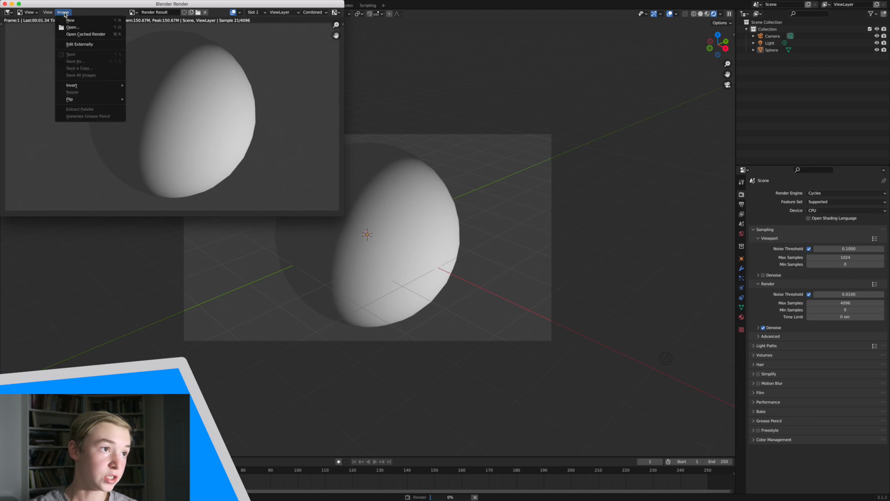